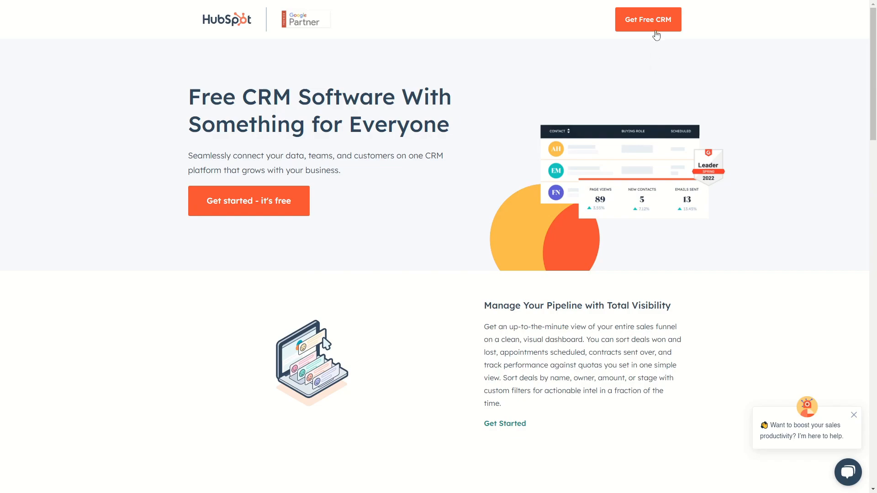
# Start the free CRM sign-up, enter the account's email address and submit it for verification
pyautogui.click(642, 25)
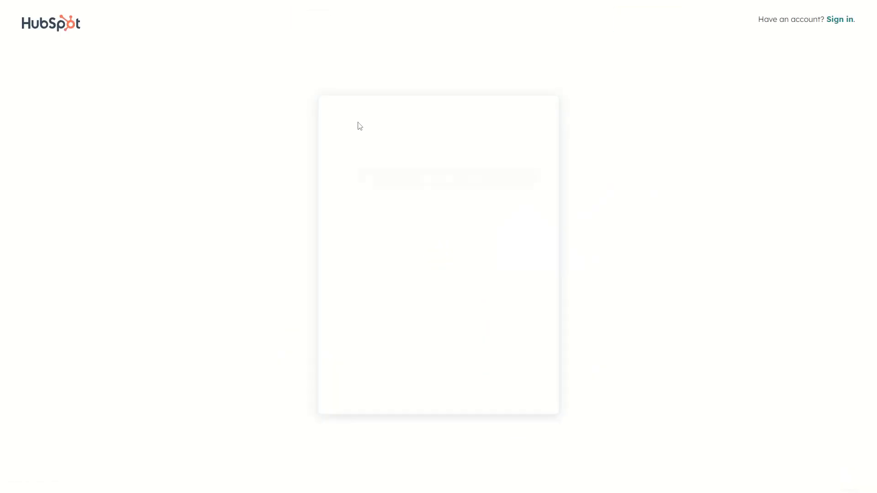
pyautogui.click(374, 265)
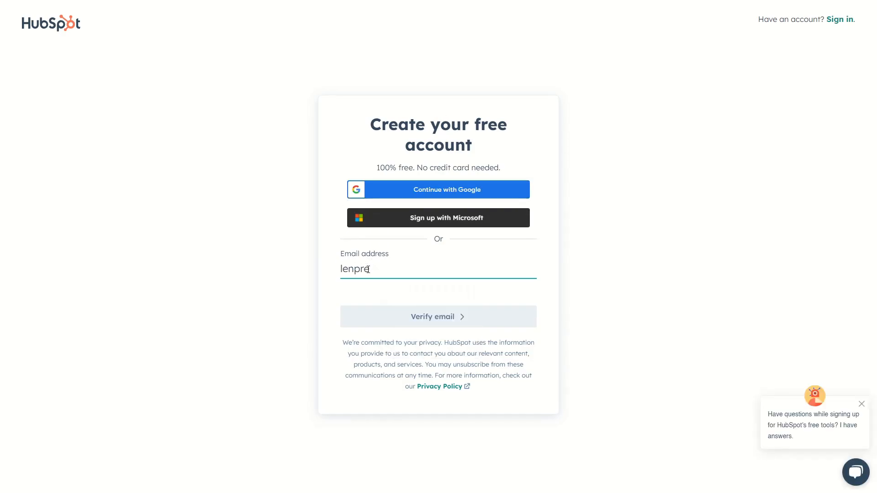
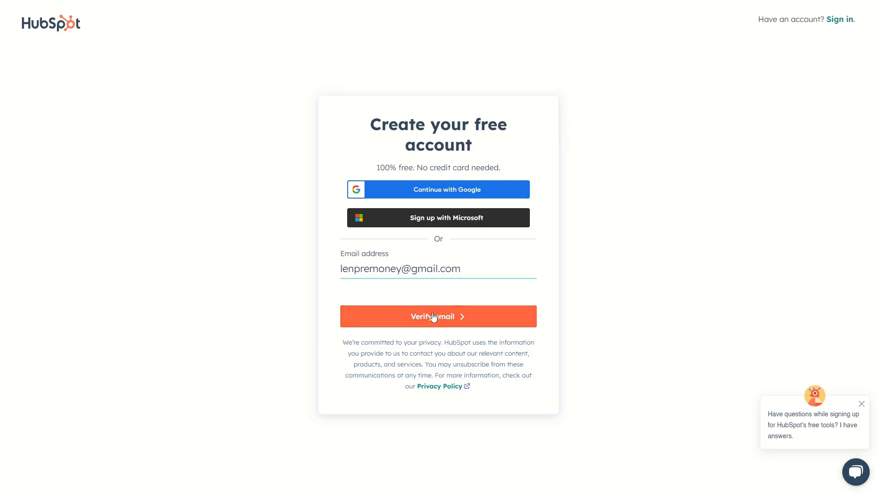
pyautogui.click(428, 322)
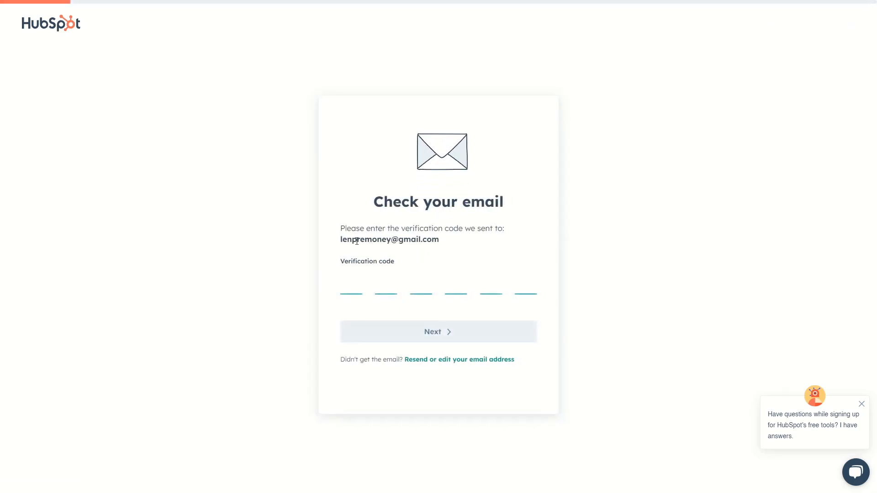
# Enter the emailed verification code and continue to the password page
pyautogui.moveTo(360, 231); pyautogui.dragTo(476, 231)
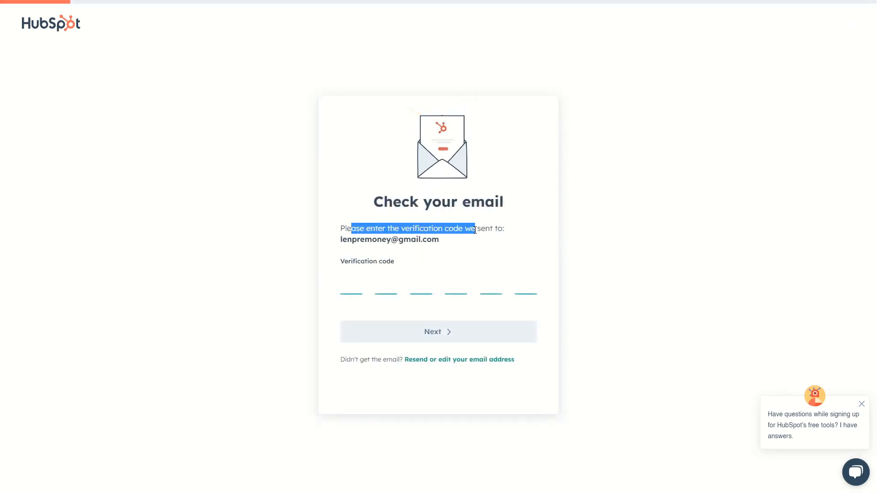
pyautogui.click(352, 242)
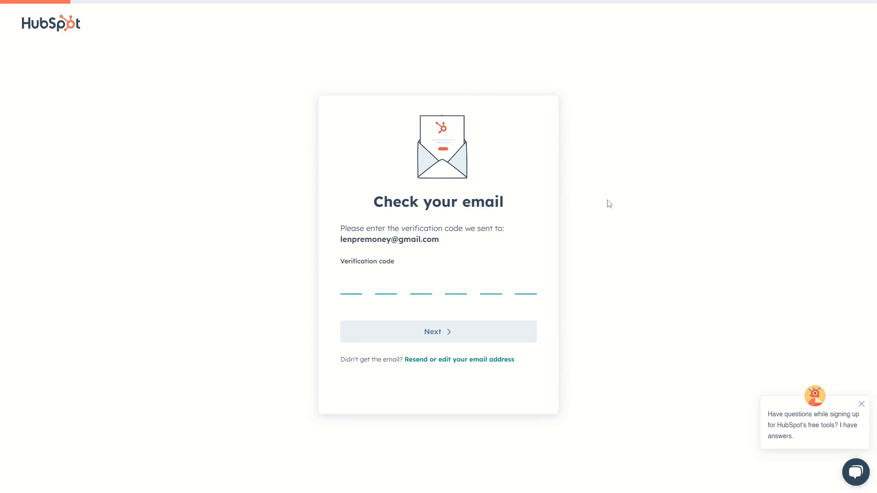
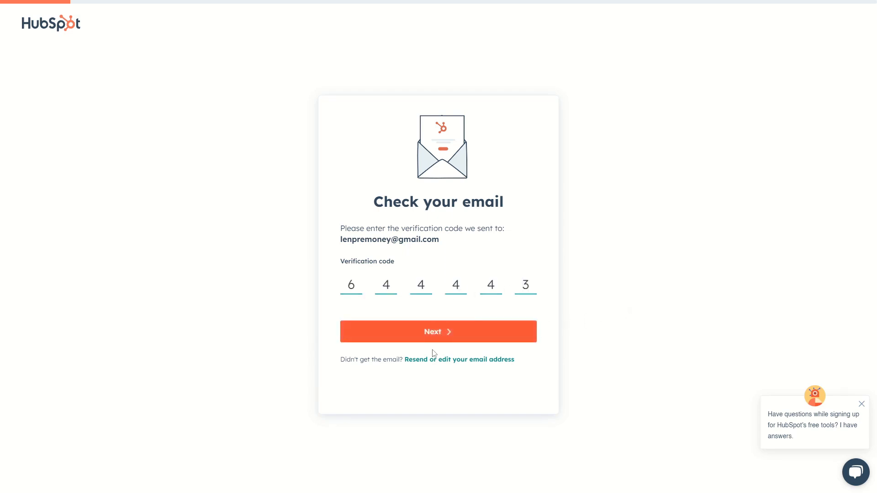
pyautogui.click(434, 333)
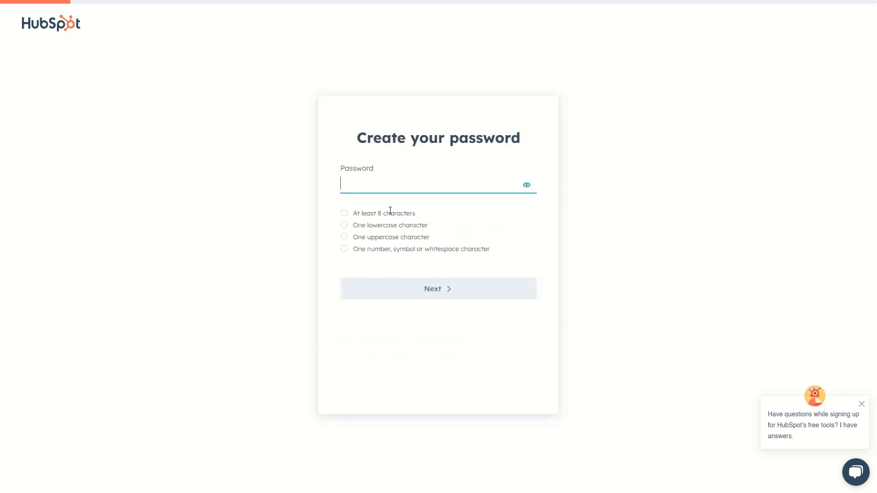
# Create the account password so that it meets all listed requirements, and continue
pyautogui.write('Pa•••••••••')
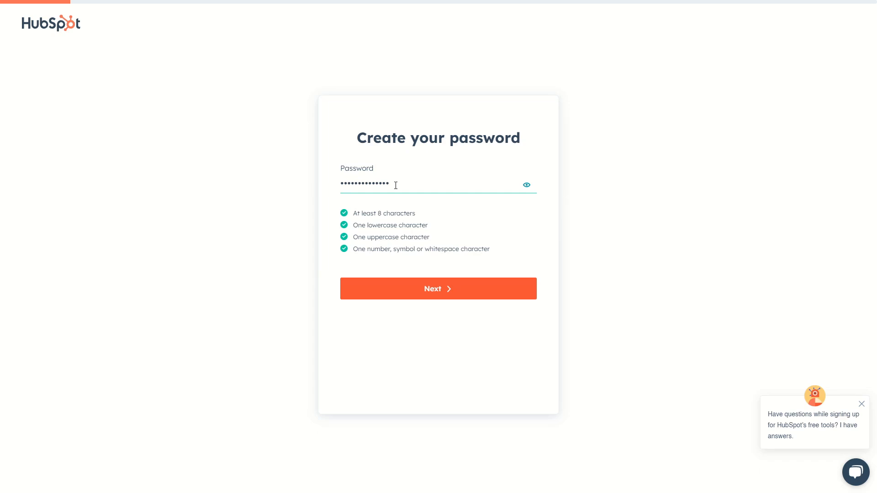
pyautogui.moveTo(354, 216); pyautogui.dragTo(464, 249)
pyautogui.click(465, 249)
pyautogui.click(436, 295)
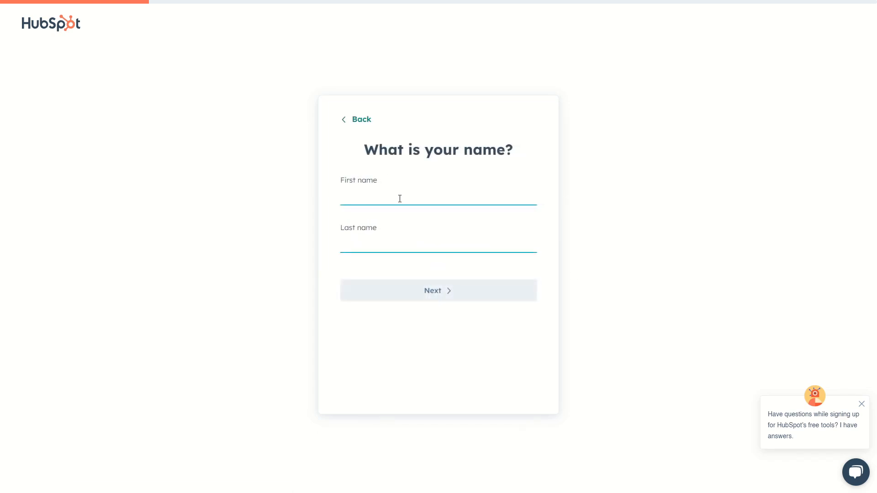
# Fill in the account holder's first and last name and continue to the industry question
pyautogui.click(386, 199)
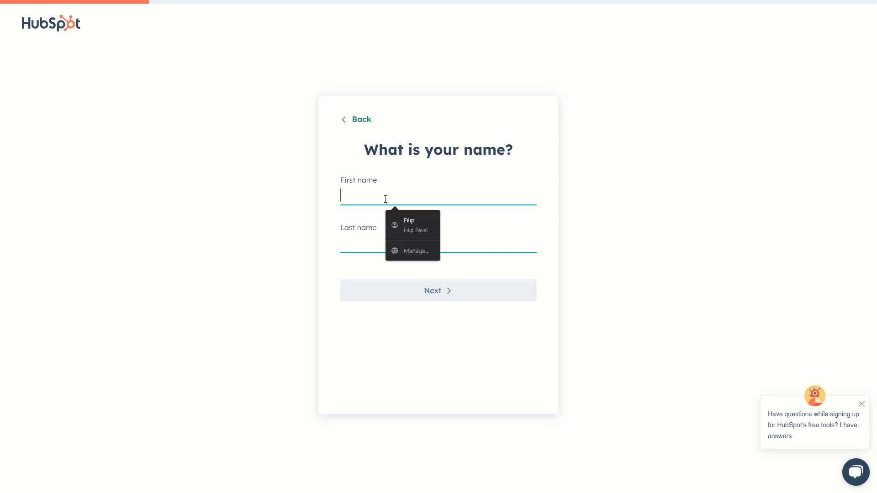
pyautogui.press('Down')
pyautogui.press('Return')
pyautogui.moveTo(368, 197); pyautogui.dragTo(346, 214)
pyautogui.moveTo(367, 244); pyautogui.dragTo(324, 238)
pyautogui.click(324, 238)
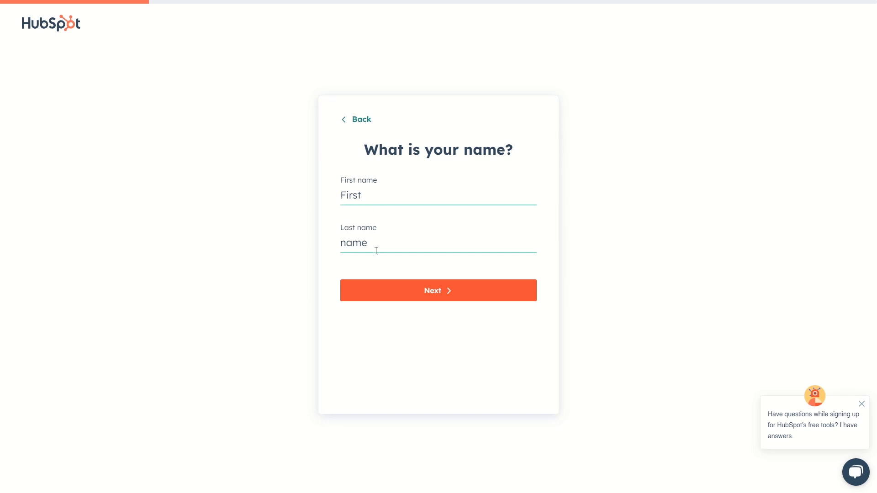
pyautogui.click(441, 296)
# Search for "games" and choose Computer Games as the industry, and continue
pyautogui.click(382, 220)
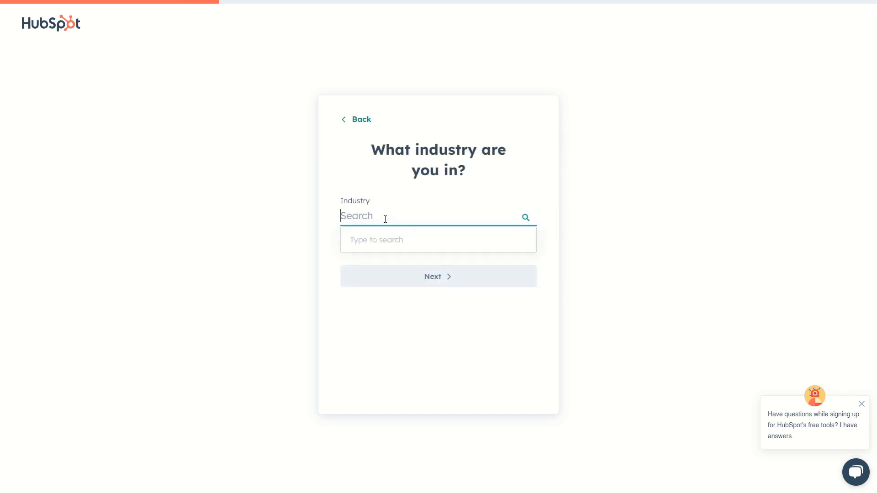
pyautogui.write('games')
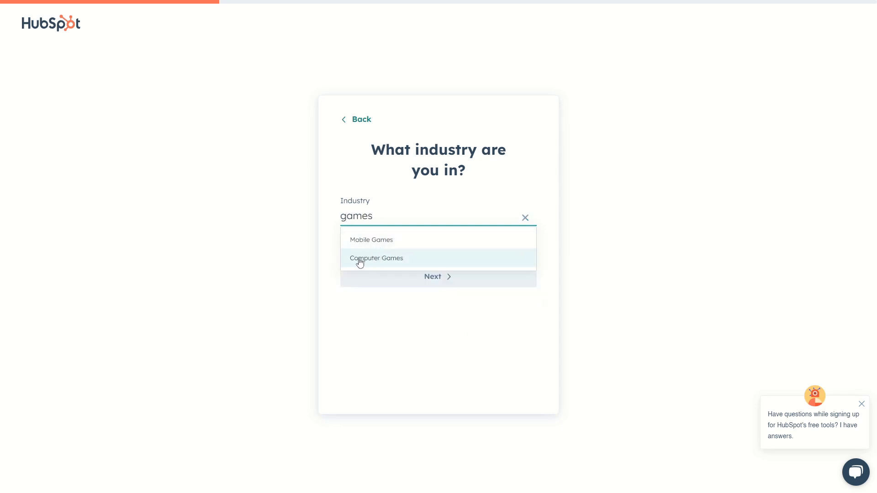
pyautogui.click(362, 260)
pyautogui.click(446, 277)
# Choose Manager as the job role and continue to the company name question
pyautogui.click(422, 223)
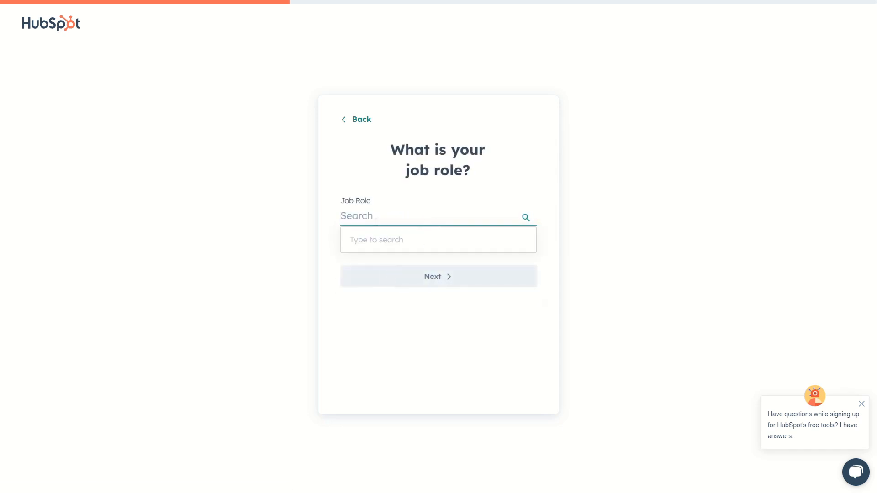
pyautogui.write('man')
pyautogui.click(364, 242)
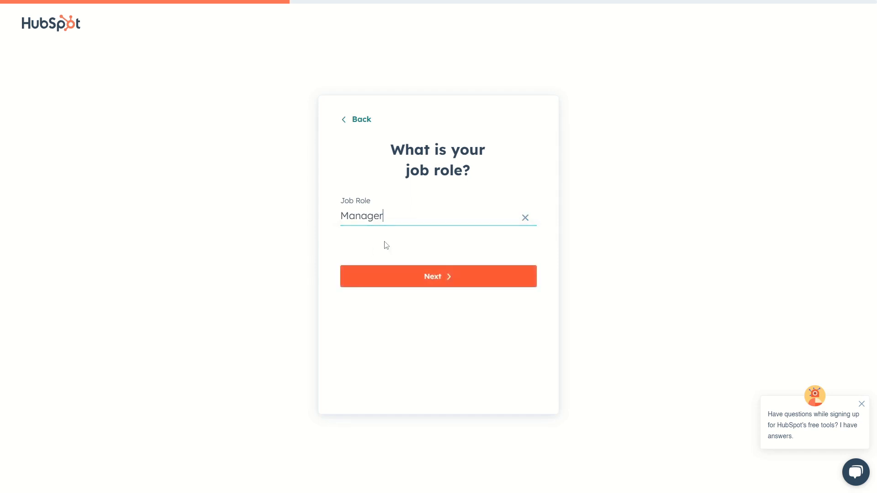
pyautogui.click(423, 277)
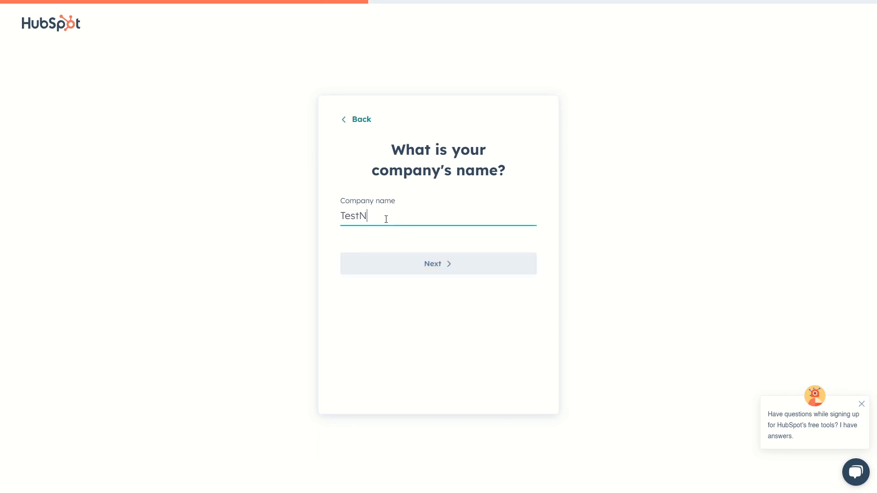
# Enter TestName as the company name and choose 1 as the number of people working there
pyautogui.write('TestName')
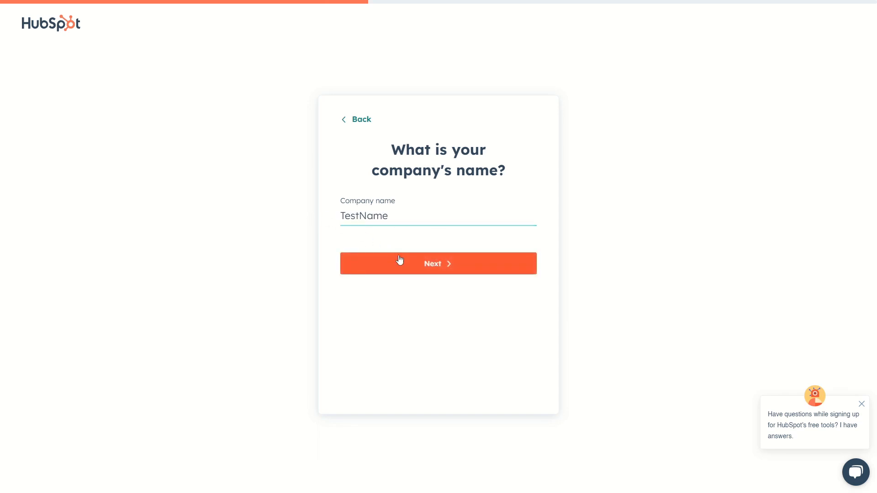
pyautogui.click(431, 268)
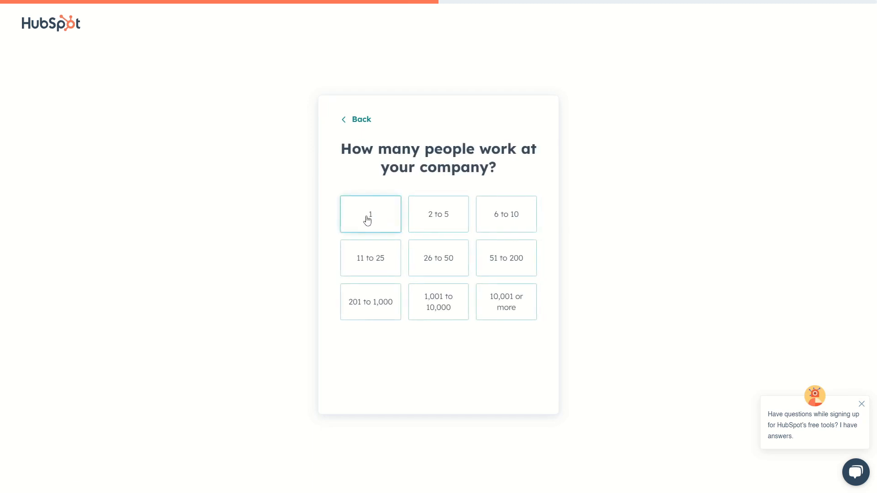
pyautogui.moveTo(392, 150); pyautogui.dragTo(508, 151)
pyautogui.click(507, 152)
pyautogui.click(376, 223)
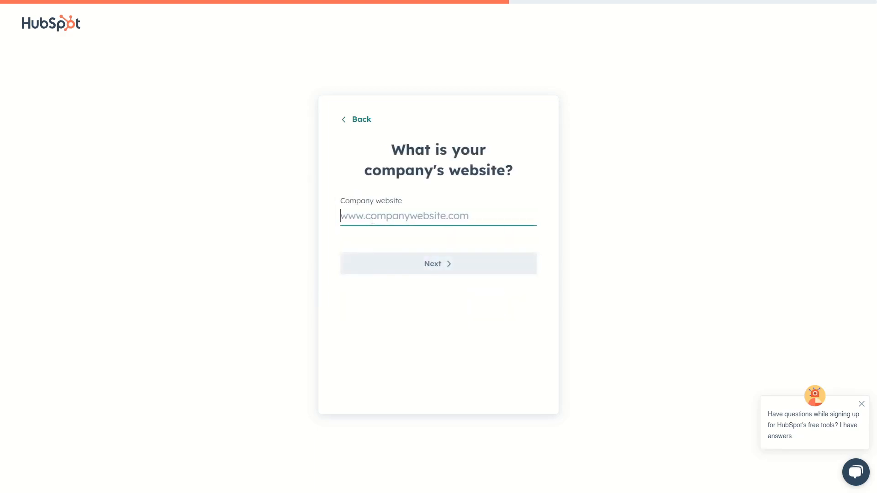
pyautogui.write('www')
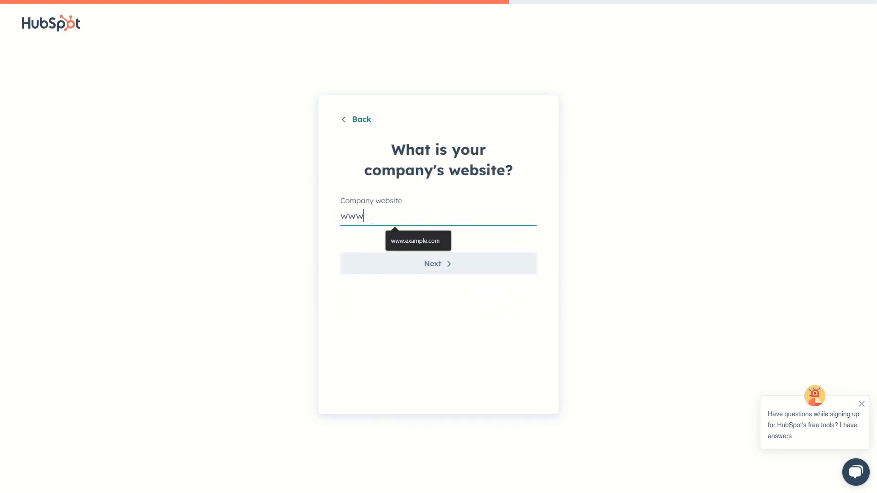
pyautogui.write('.example.com')
pyautogui.click(413, 240)
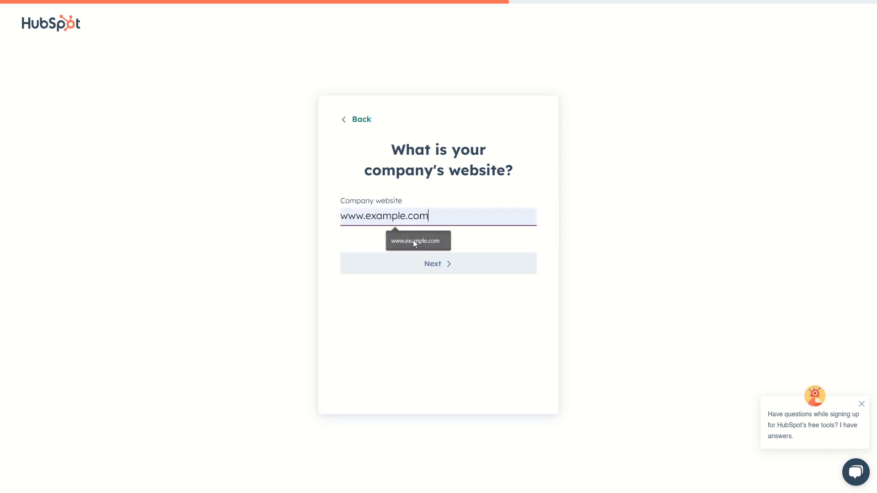
pyautogui.click(431, 264)
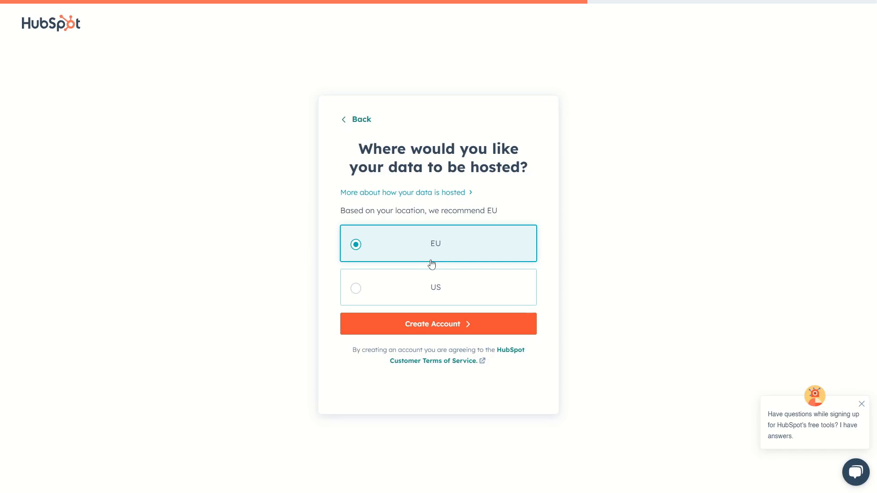
pyautogui.click(434, 326)
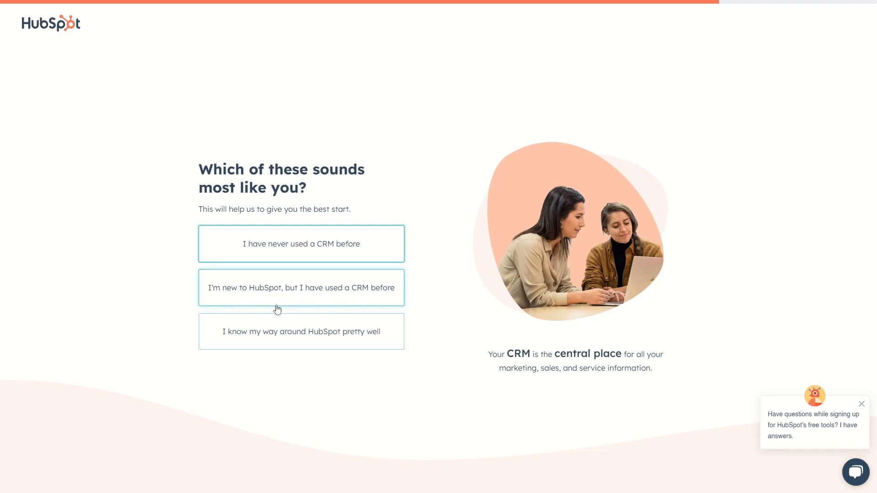
# Choose "I know my way around HubSpot pretty well" and get started with Website (CMS) as the first setup priority
pyautogui.click(295, 338)
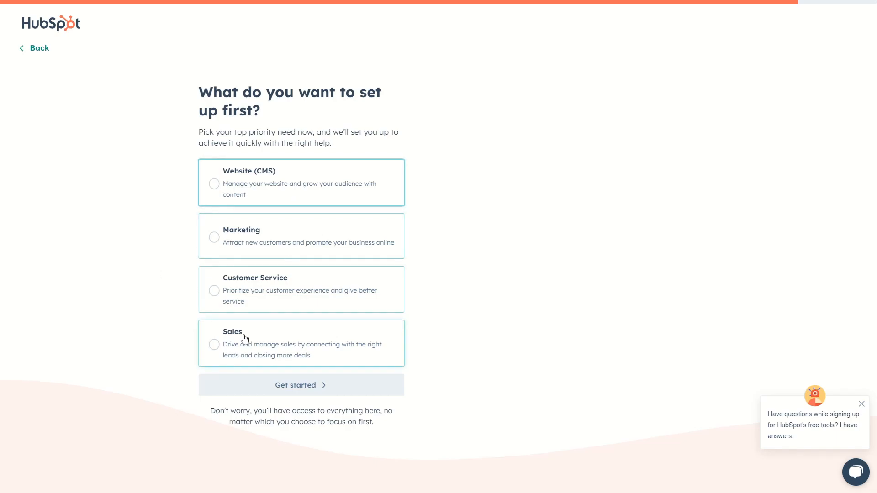
pyautogui.click(241, 187)
pyautogui.click(291, 387)
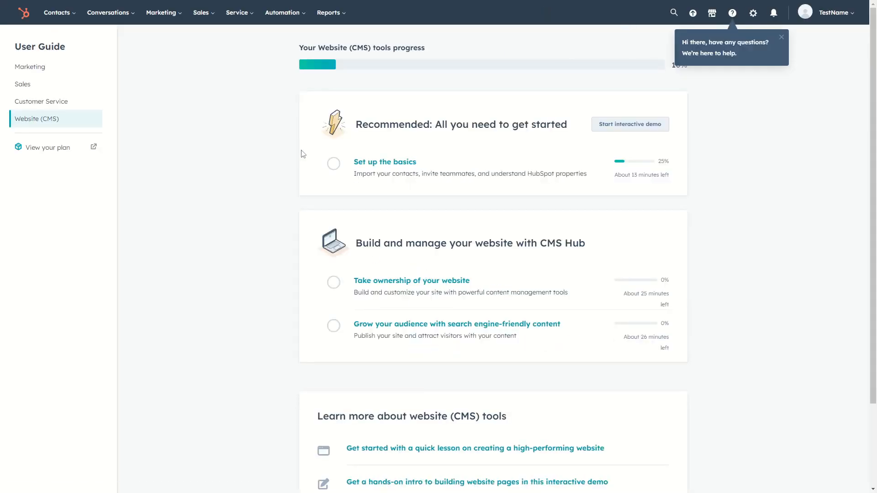
# Dismiss the help tip, look through the Website (CMS) user guide and view the Marketing guide
pyautogui.click(782, 39)
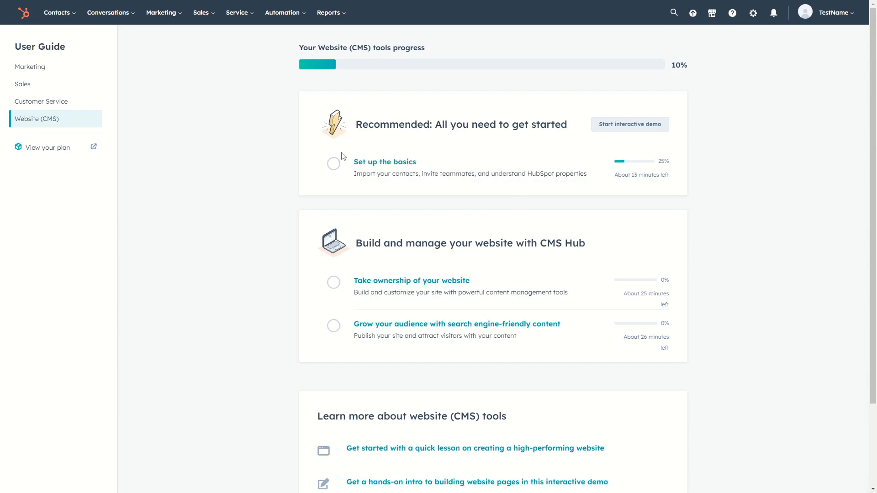
pyautogui.scroll(-2, 402, 286)
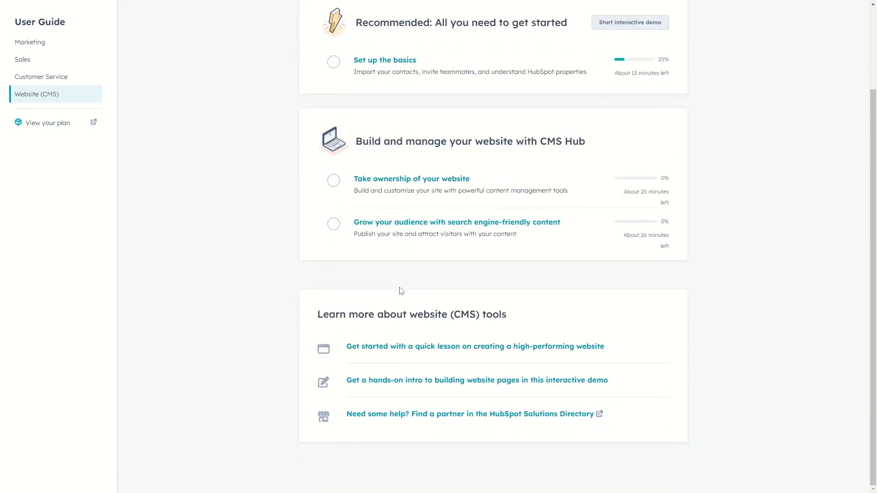
pyautogui.scroll(2, 442, 372)
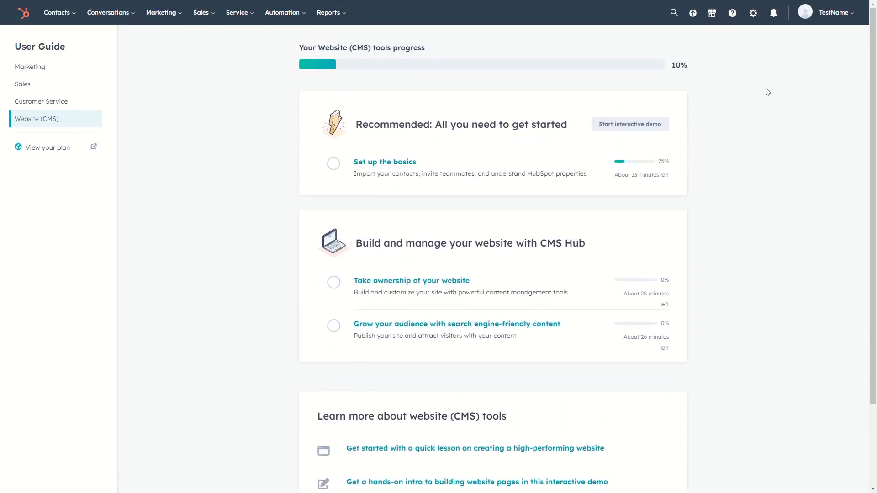
pyautogui.click(32, 66)
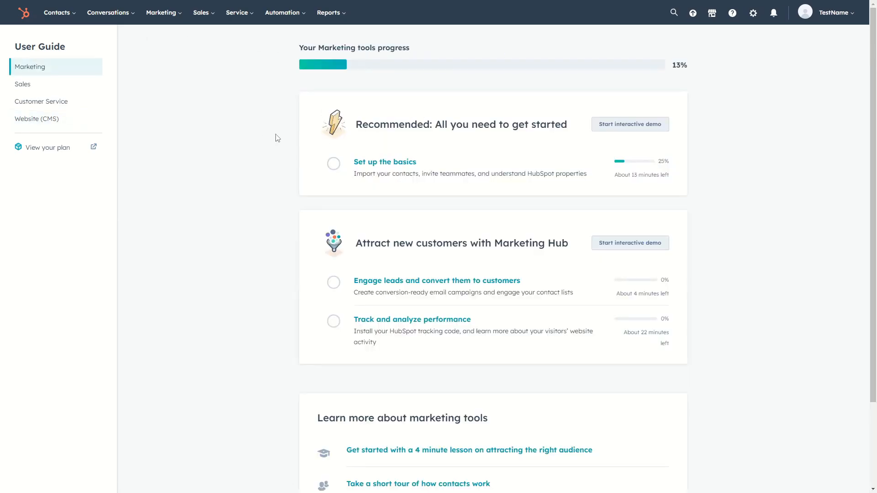
# Go to the contacts list and set the account's own user as contact owner of the first sample contact
pyautogui.click(53, 18)
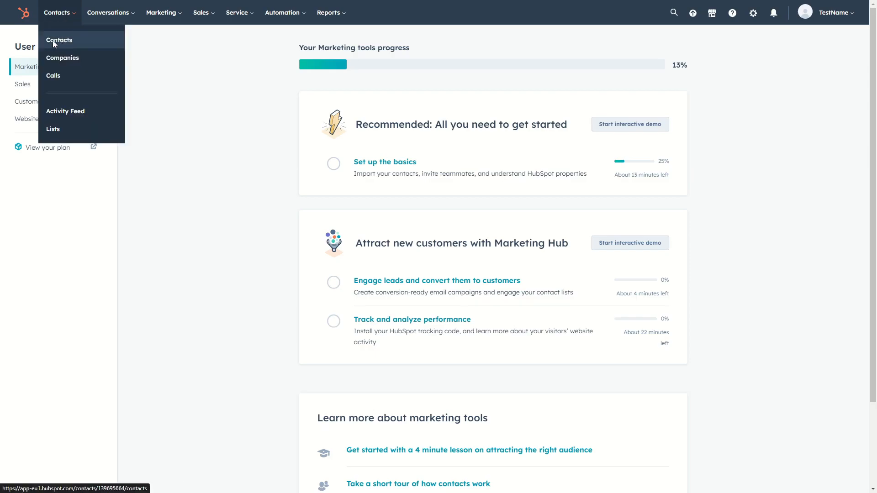
pyautogui.click(53, 44)
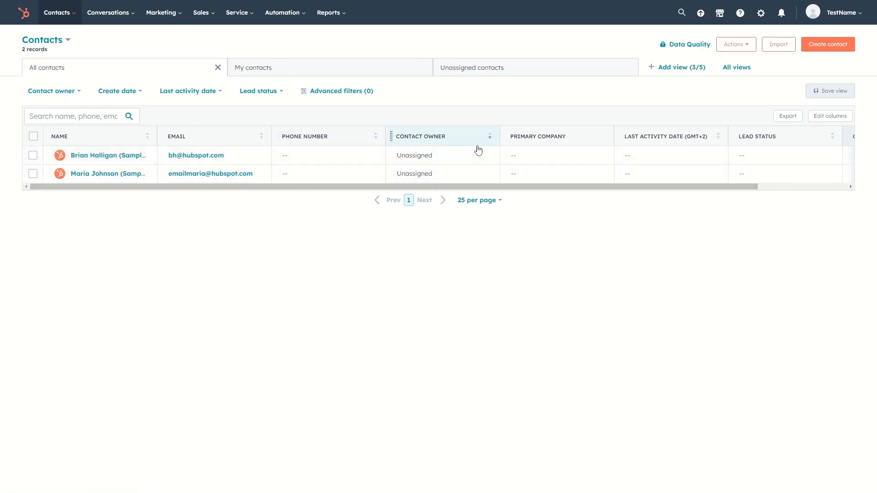
pyautogui.click(445, 157)
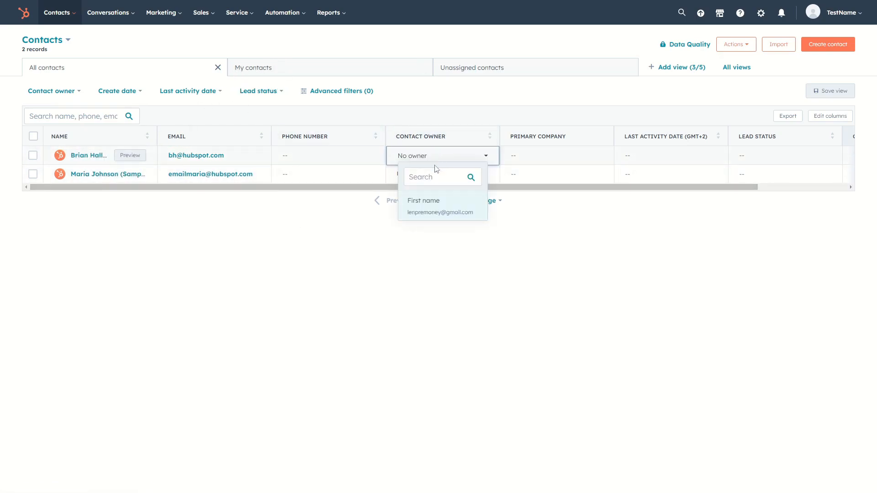
pyautogui.click(420, 215)
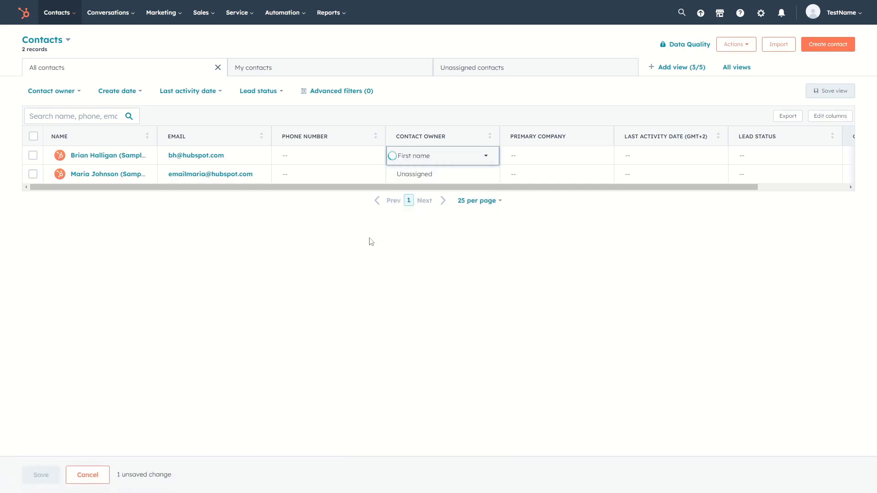
# Switch to the My contacts view, leaving the page without saving the contact owner change
pyautogui.click(252, 69)
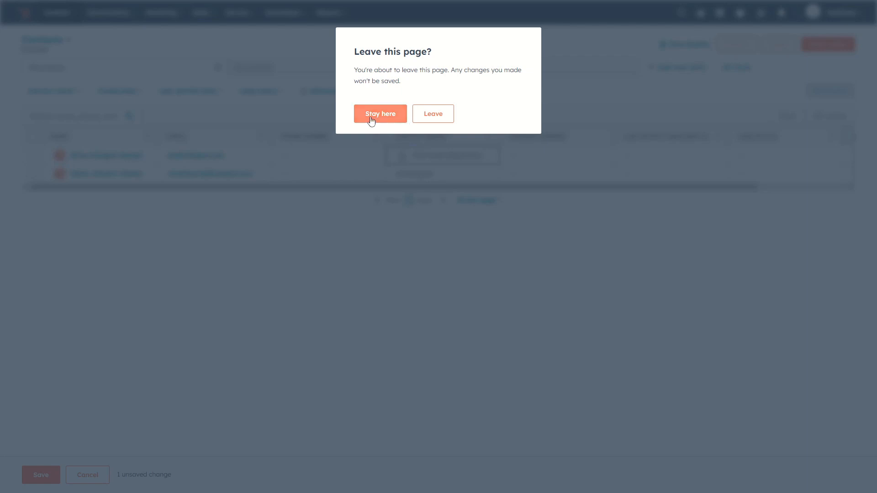
pyautogui.click(430, 117)
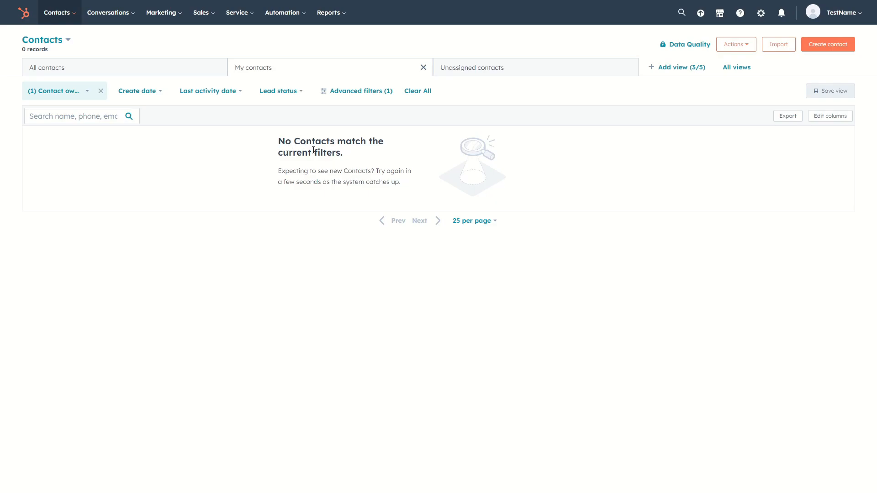
pyautogui.moveTo(278, 143); pyautogui.dragTo(347, 143)
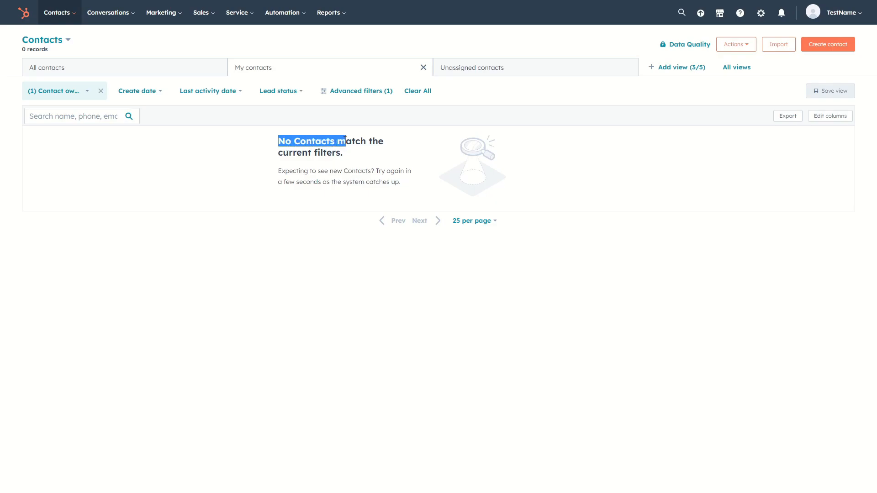
# Return to All contacts, set the account's own user as contact owner of the first sample contact and save the change
pyautogui.click(98, 71)
pyautogui.click(432, 155)
pyautogui.click(441, 198)
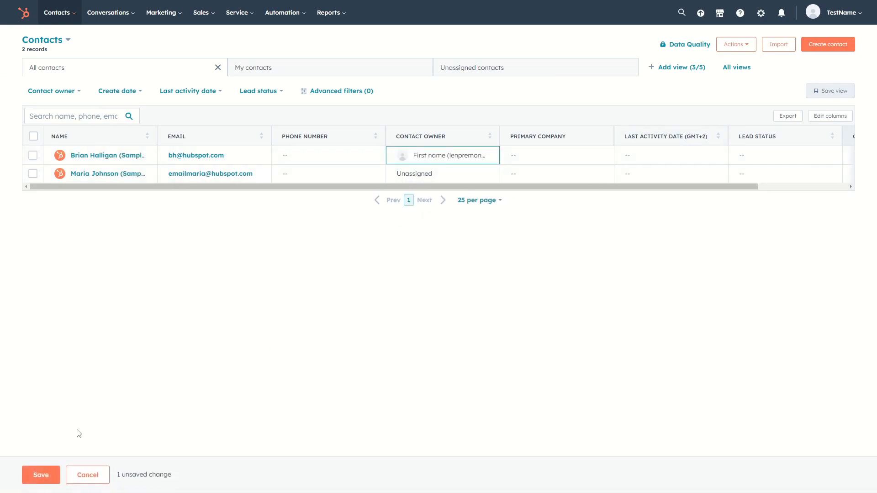
pyautogui.click(41, 478)
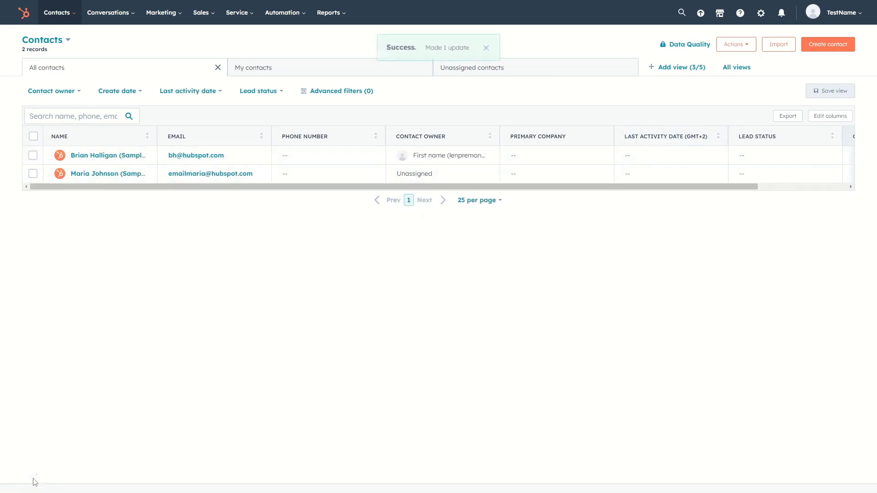
# Check the refreshed My contacts view and the Unassigned contacts view, and return to All contacts
pyautogui.click(276, 75)
pyautogui.press('F5')
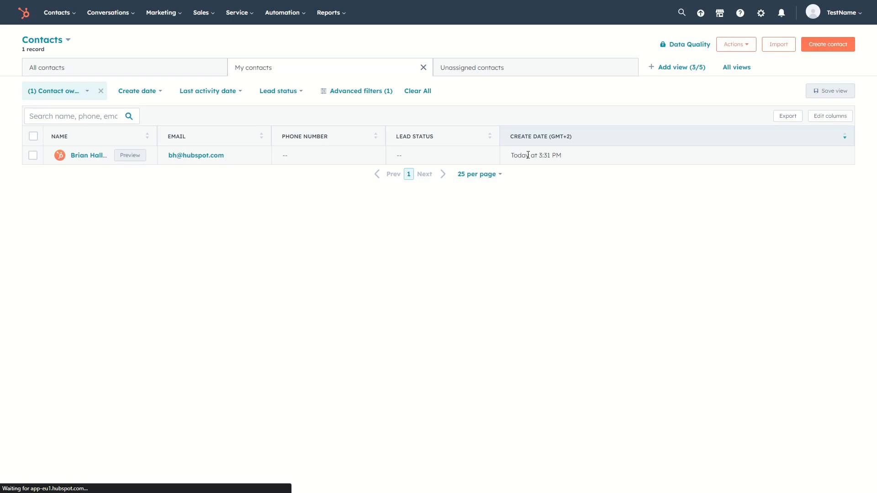
pyautogui.click(484, 67)
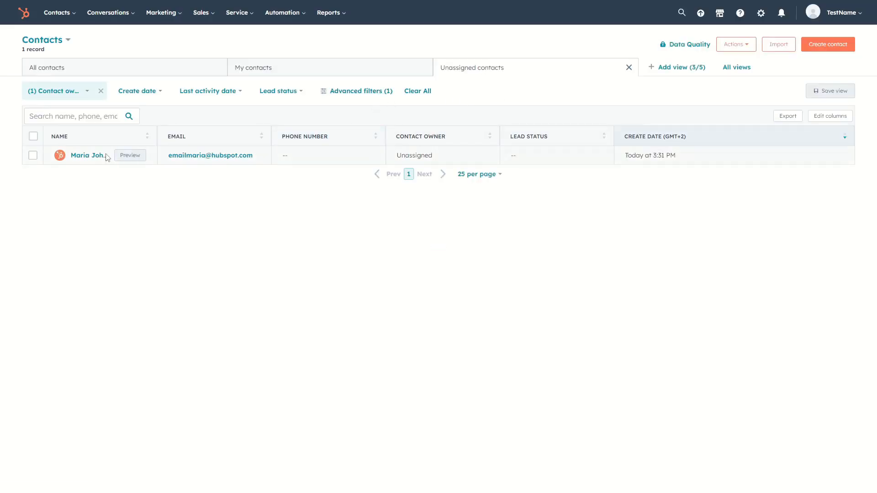
pyautogui.click(61, 67)
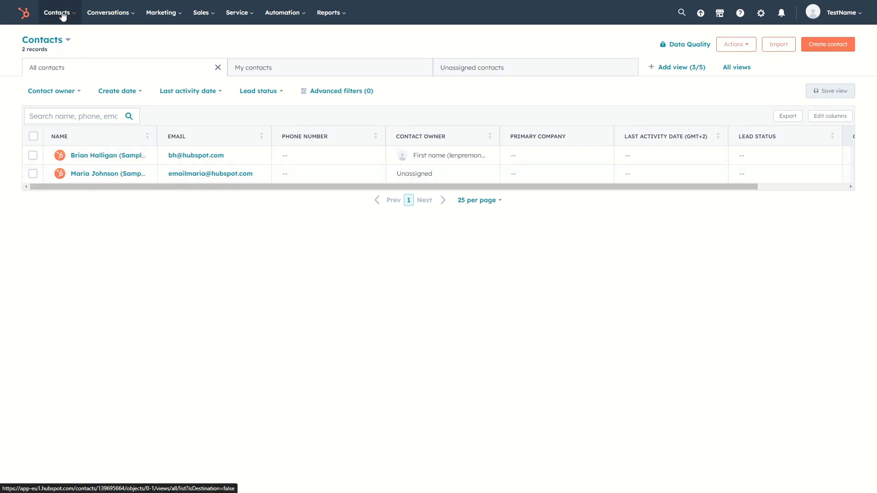
# Go to the companies list and start a new company with the domain name domain.com
pyautogui.moveTo(60, 13)
pyautogui.click(66, 58)
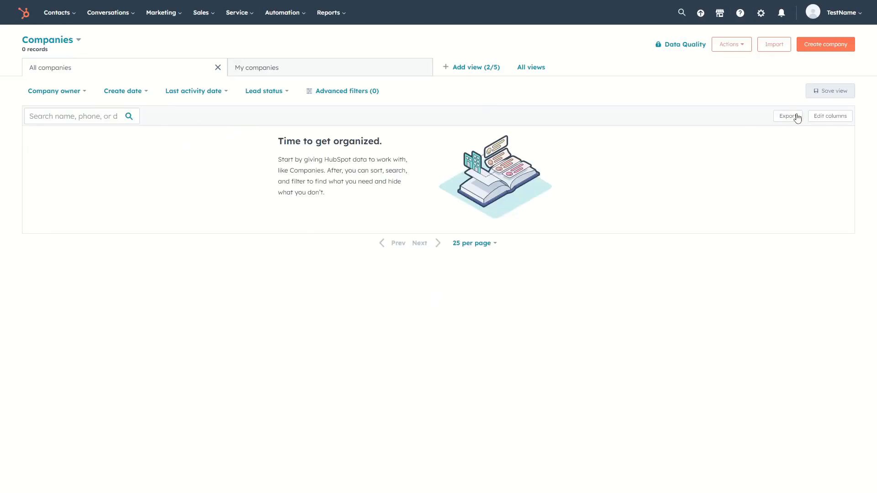
pyautogui.click(828, 46)
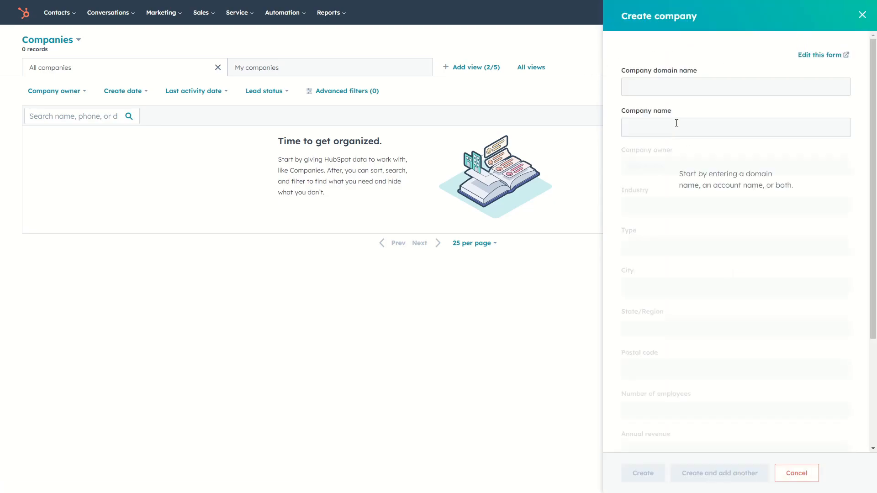
pyautogui.click(674, 86)
pyautogui.write('domain.com')
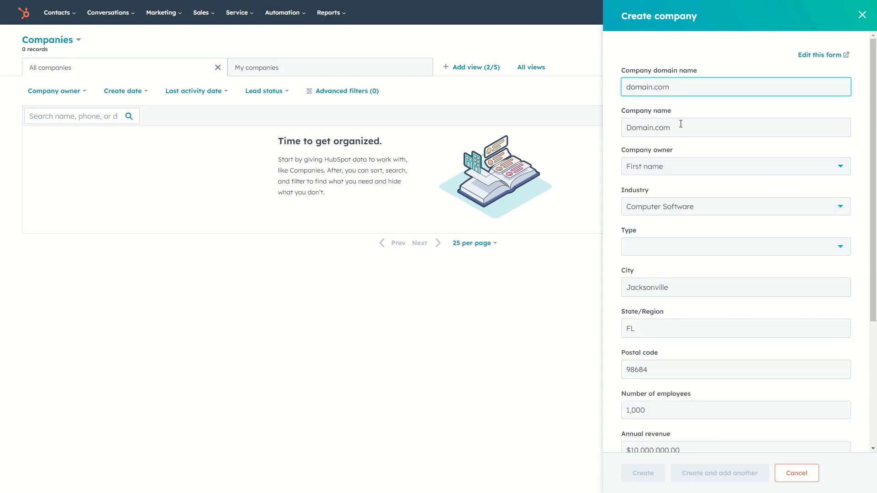
# Replace the suggested company name with fwefwef
pyautogui.doubleClick(658, 127)
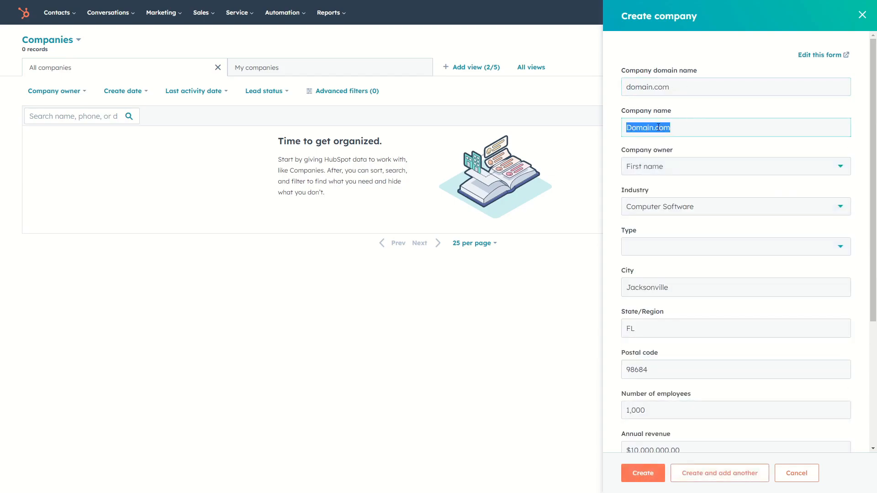
pyautogui.click(689, 132)
pyautogui.moveTo(685, 88); pyautogui.dragTo(635, 88)
pyautogui.click(675, 110)
pyautogui.moveTo(681, 132); pyautogui.dragTo(629, 132)
pyautogui.write('fwefwef')
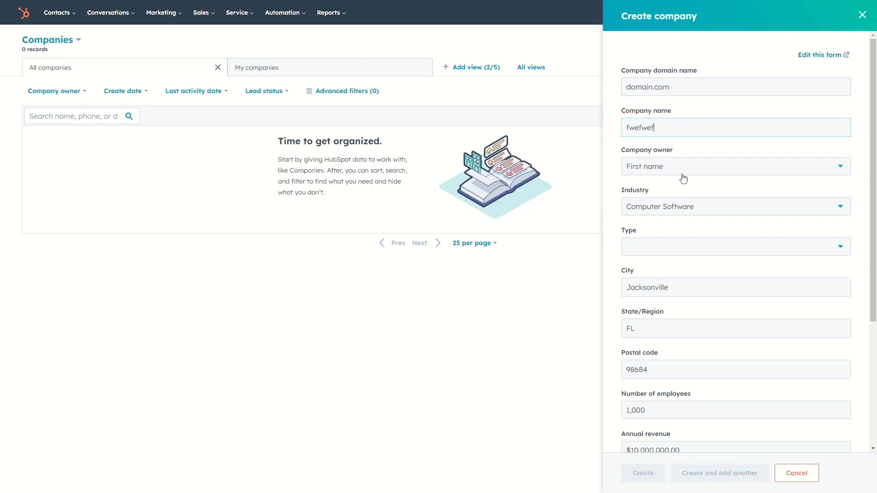
# Set the company owner to No owner, keep the remaining prefilled details and create the company
pyautogui.click(670, 170)
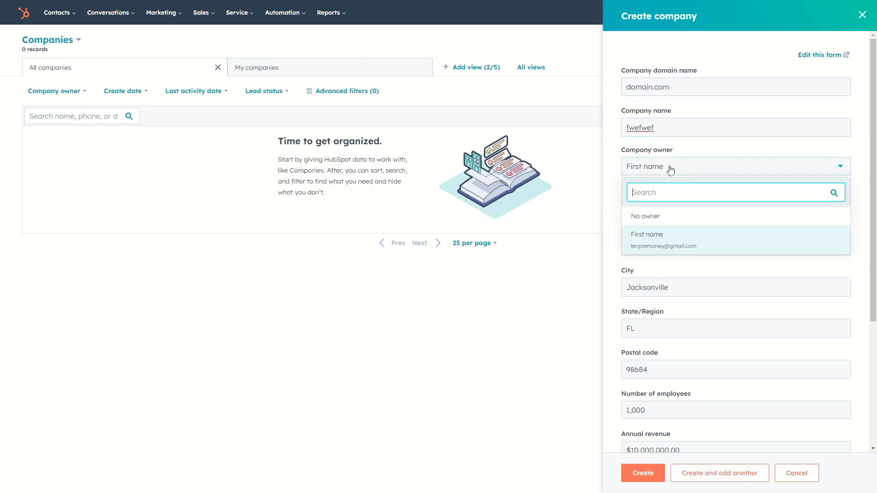
pyautogui.click(643, 217)
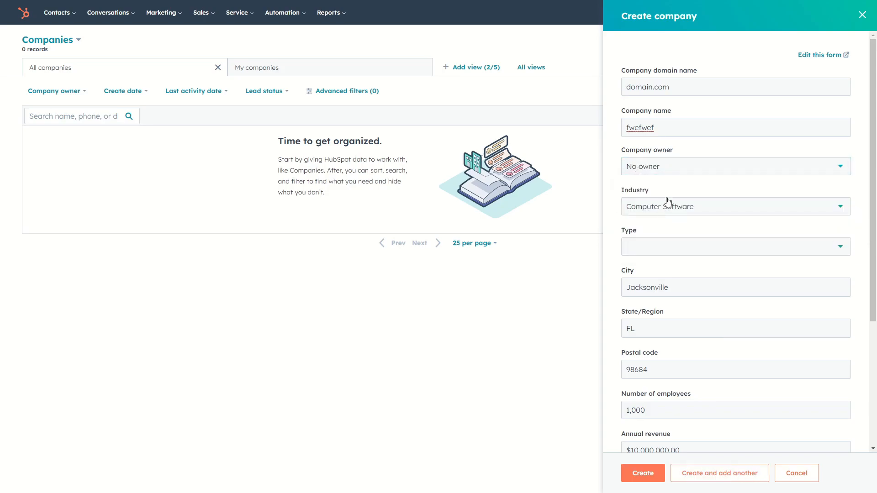
pyautogui.scroll(-3, 666, 204)
pyautogui.scroll(-2, 650, 178)
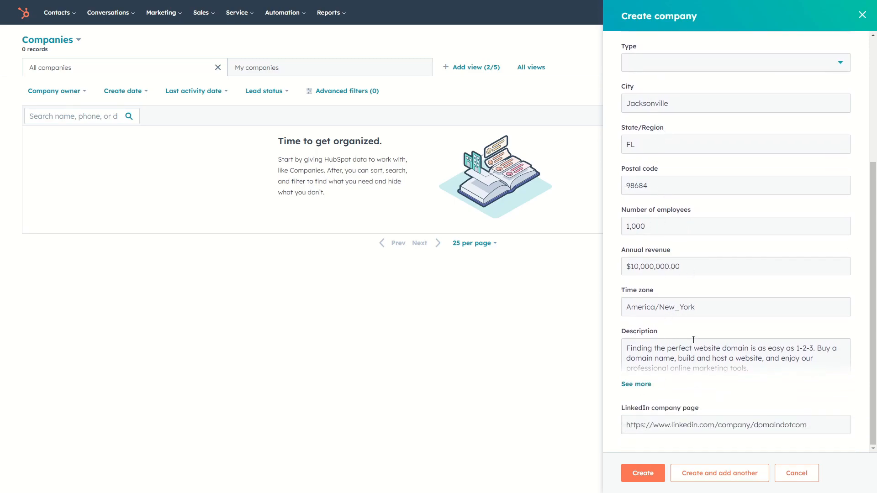
pyautogui.click(642, 478)
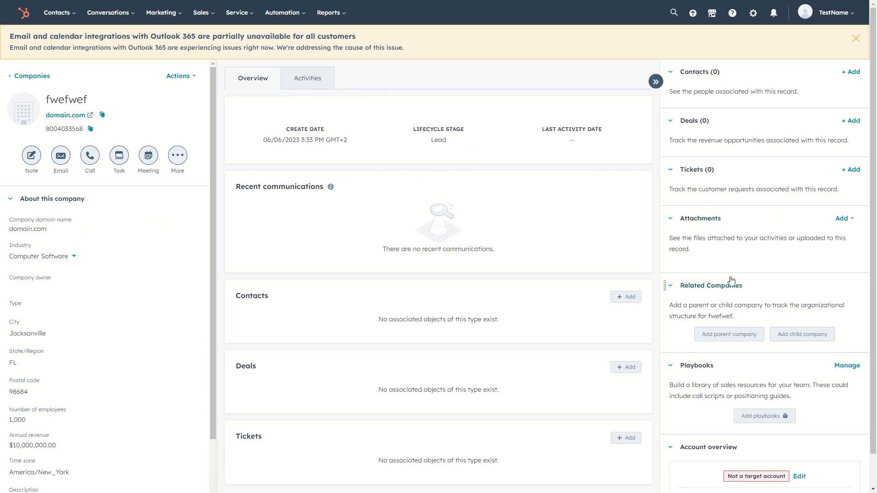
# Look over the new company's record and return to the companies list to view its entry
pyautogui.scroll(-2, 675, 283)
pyautogui.scroll(2, 675, 283)
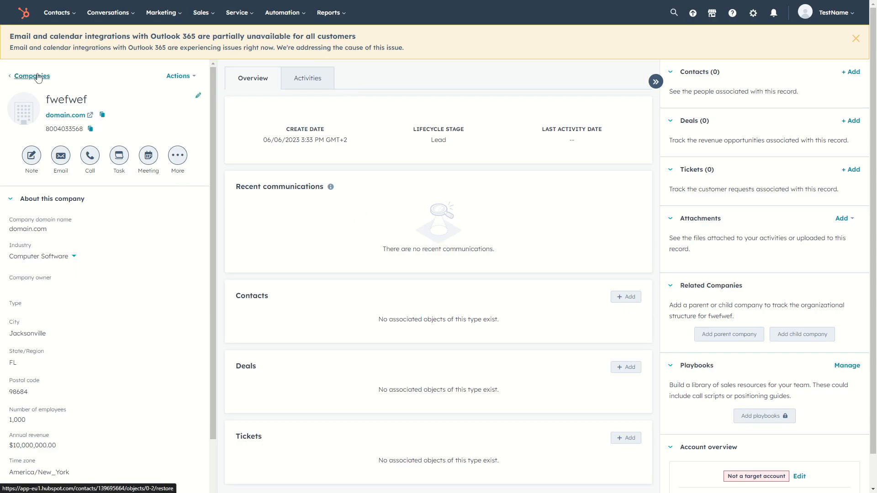
pyautogui.click(23, 77)
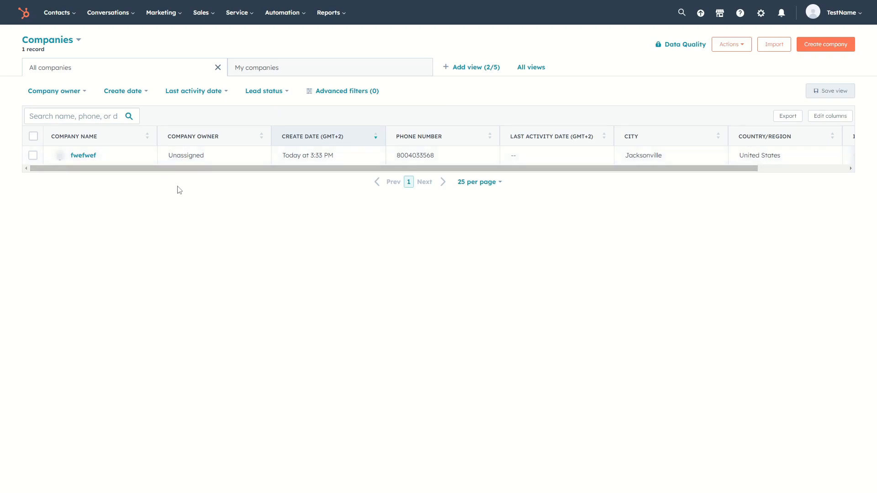
pyautogui.moveTo(186, 168); pyautogui.dragTo(161, 168)
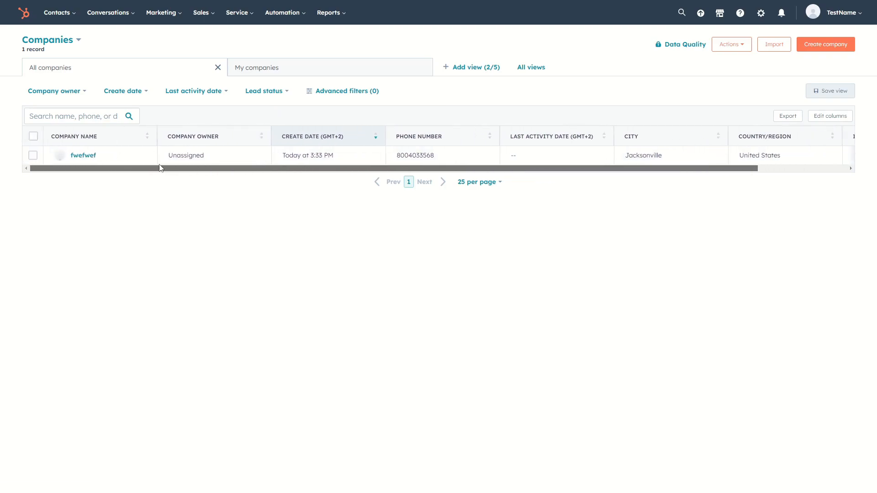
# View the Calls section's Recorded calls and All calls views
pyautogui.moveTo(60, 17)
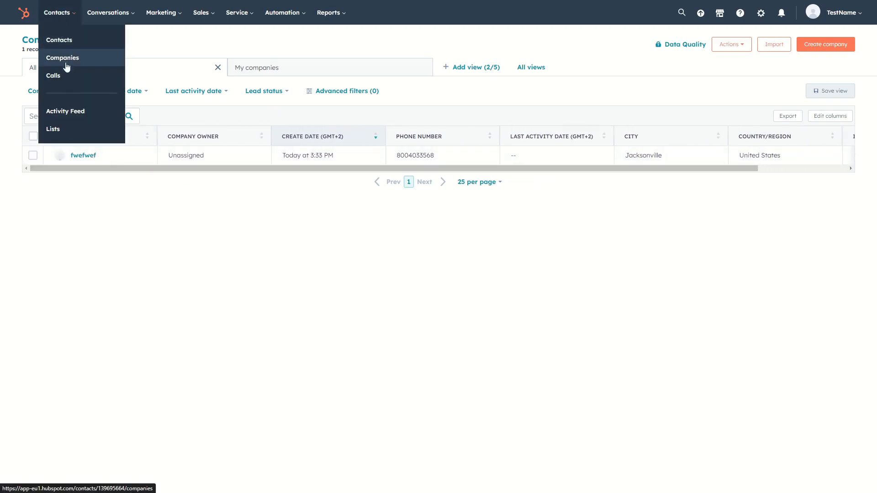
pyautogui.click(57, 76)
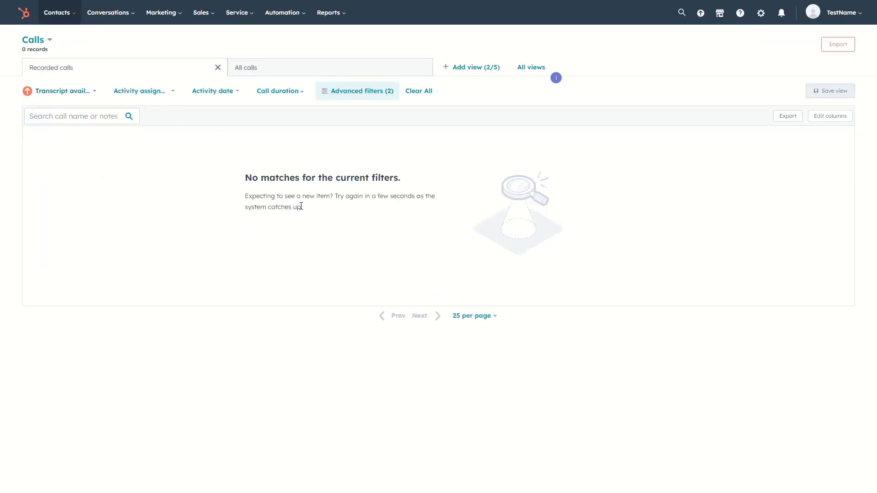
pyautogui.click(259, 70)
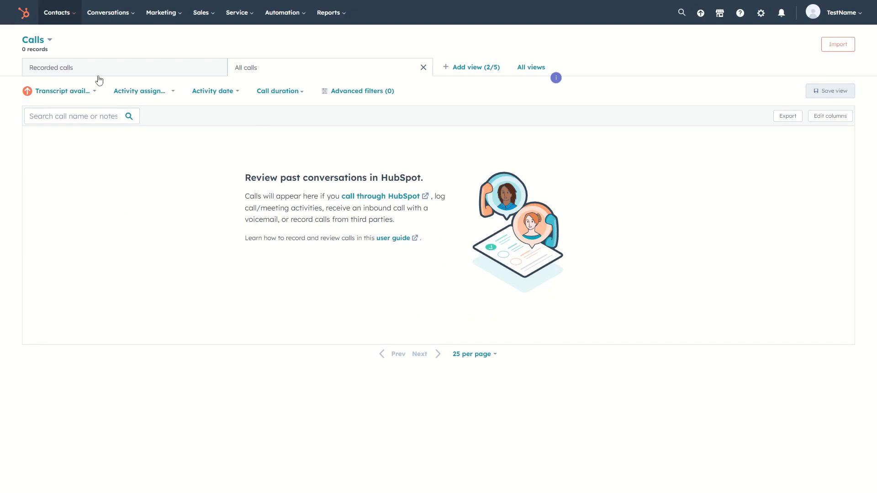
# Go to Lists and create a contact-based active list named name1
pyautogui.moveTo(57, 12)
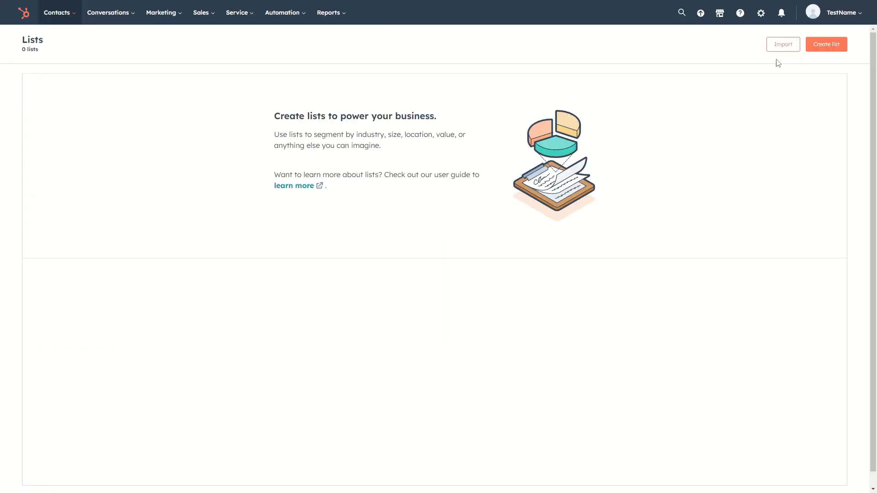
pyautogui.click(824, 46)
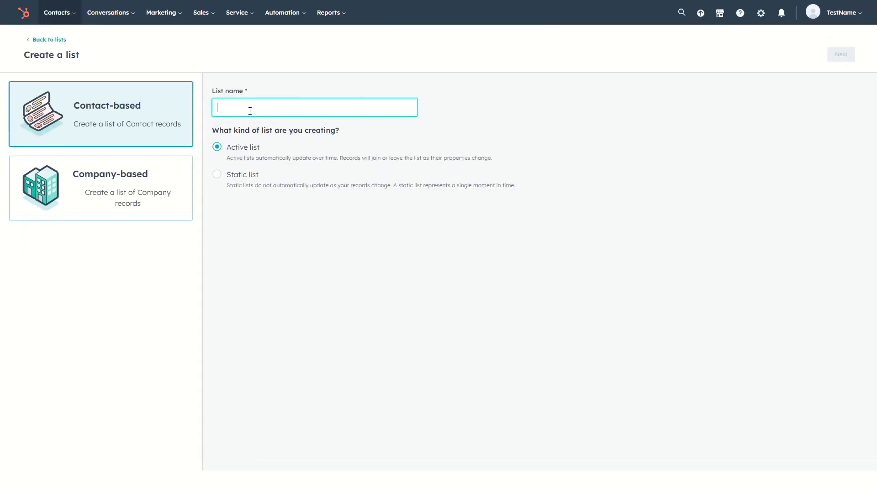
pyautogui.write('name1')
pyautogui.click(218, 148)
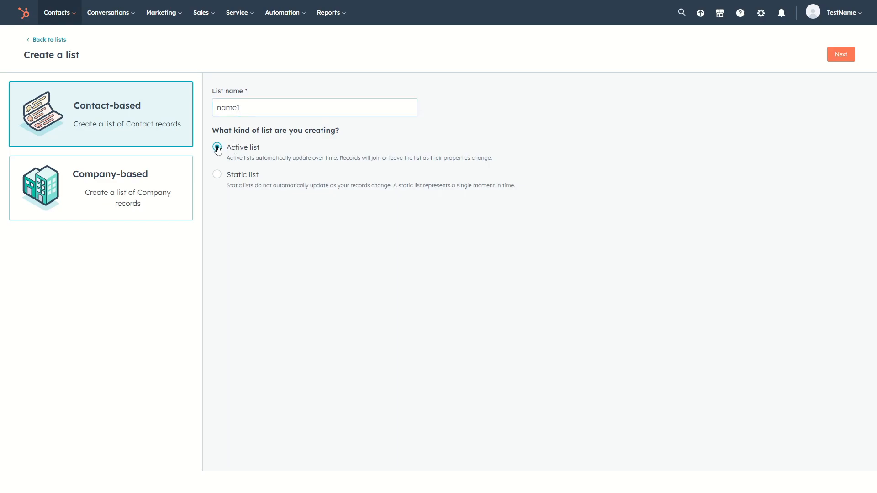
pyautogui.click(838, 55)
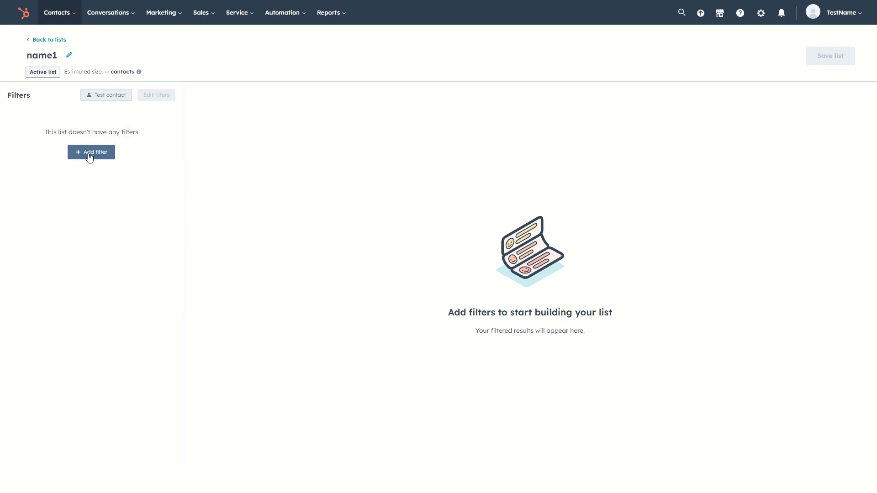
# Add a filter to the list from the company properties, choosing Industry
pyautogui.click(90, 155)
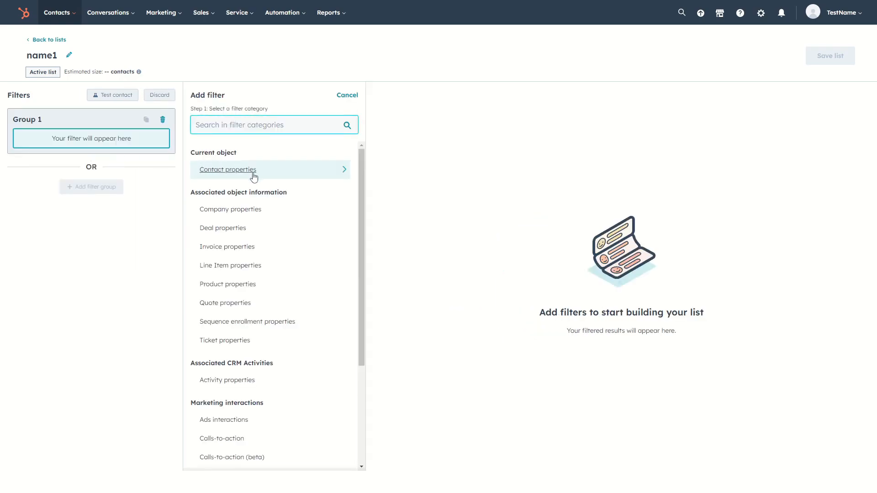
pyautogui.click(263, 214)
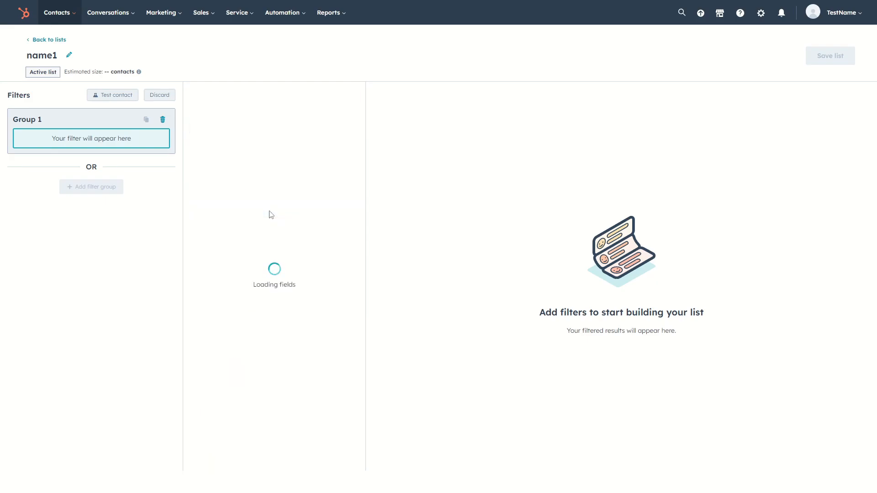
pyautogui.scroll(-2, 255, 243)
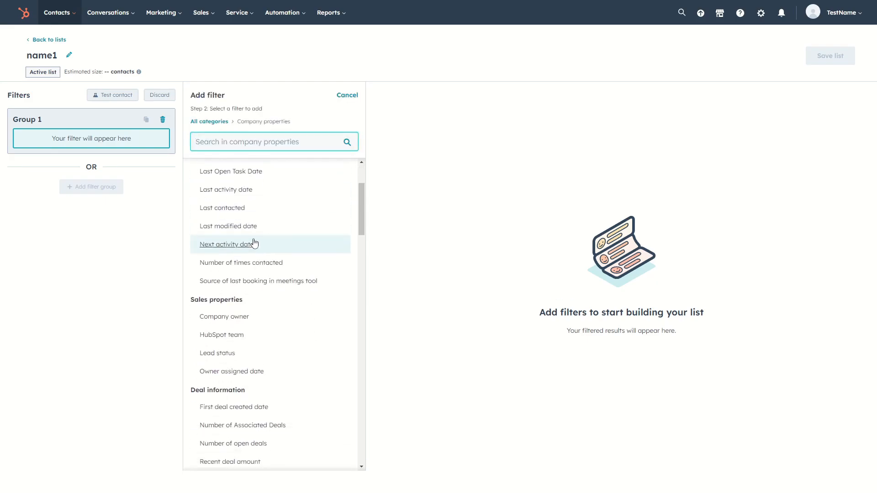
pyautogui.scroll(-2, 254, 243)
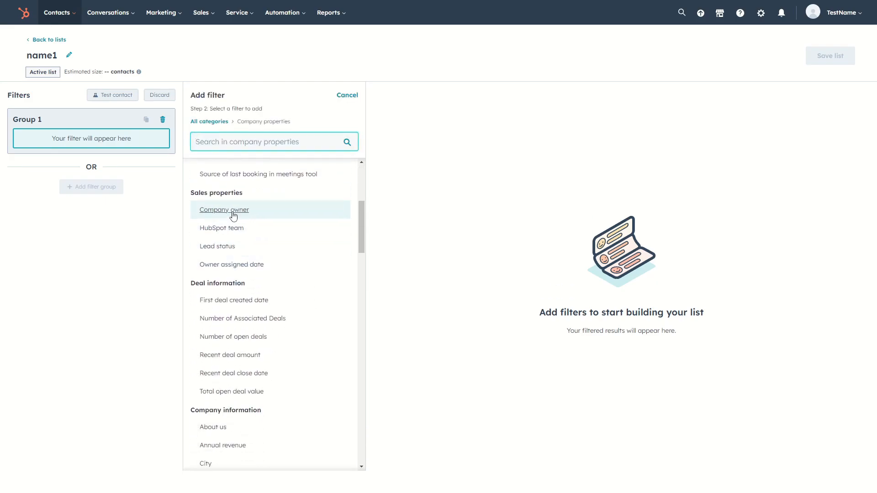
pyautogui.scroll(-8, 242, 249)
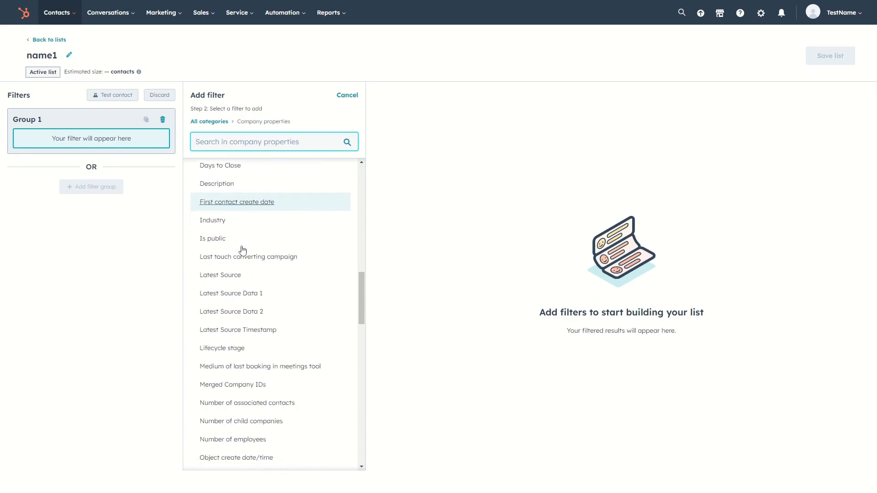
pyautogui.scroll(2, 254, 233)
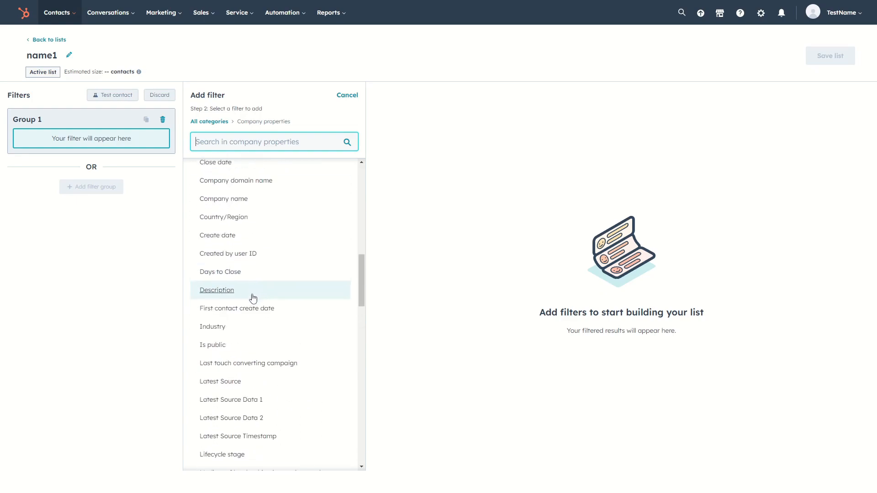
pyautogui.click(231, 329)
# Set the Industry filter to is any of Computer Games and save the list
pyautogui.click(232, 155)
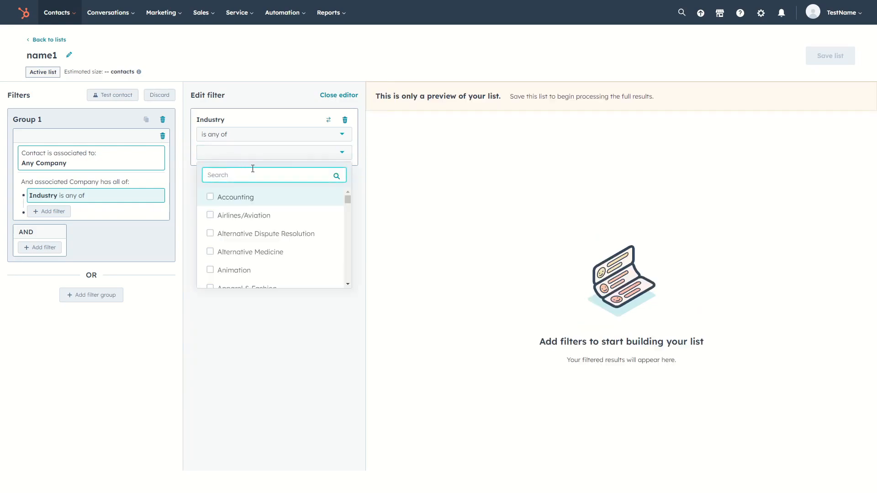
pyautogui.write('comp')
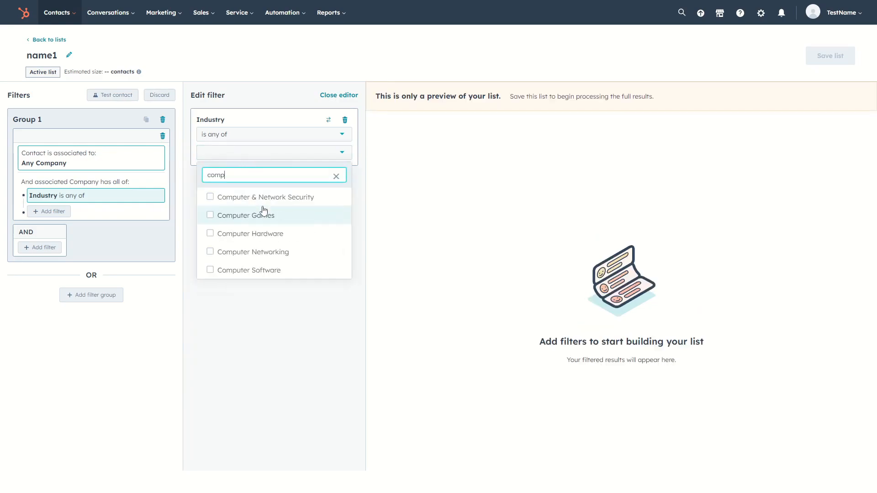
pyautogui.click(264, 214)
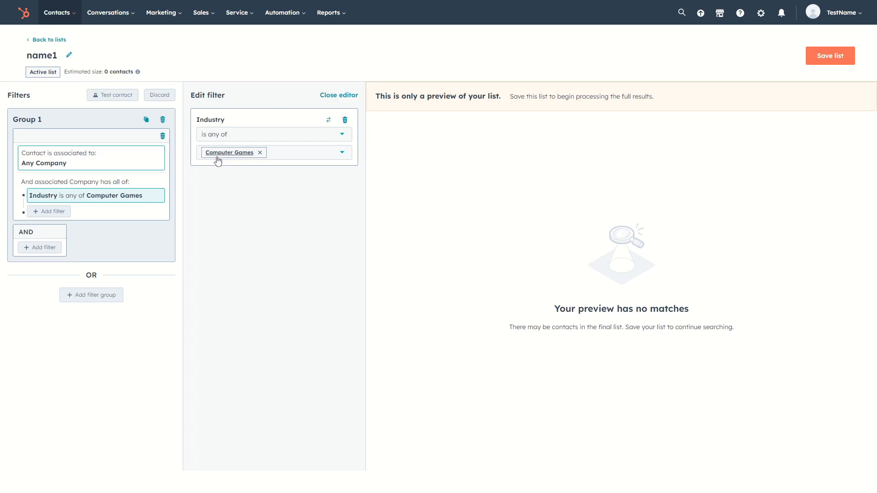
pyautogui.click(829, 56)
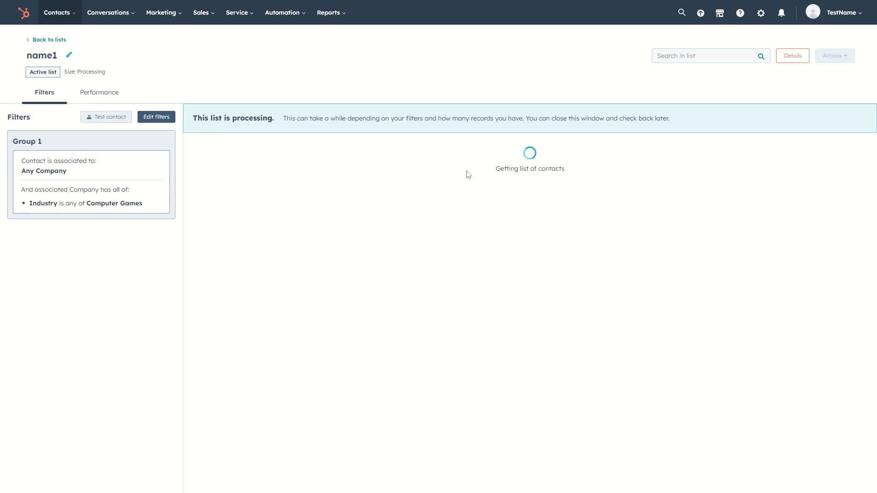
pyautogui.moveTo(506, 168); pyautogui.dragTo(557, 170)
pyautogui.click(556, 170)
pyautogui.moveTo(524, 118); pyautogui.dragTo(671, 118)
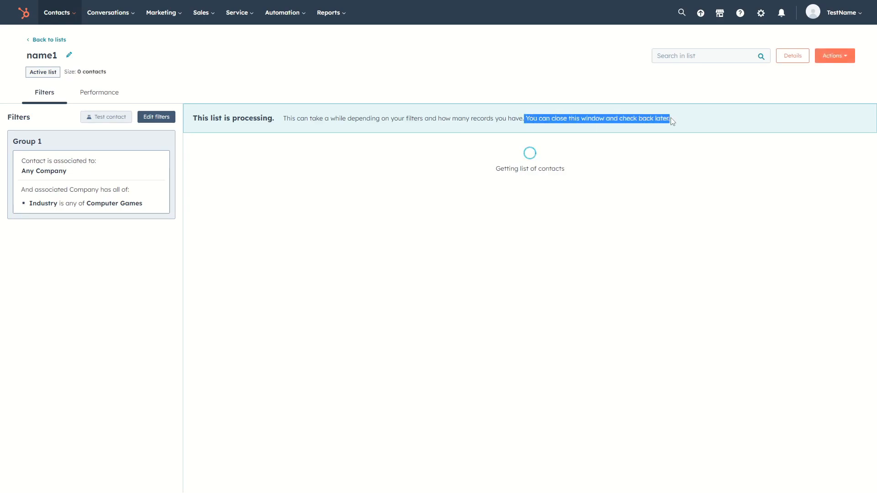
pyautogui.click(526, 164)
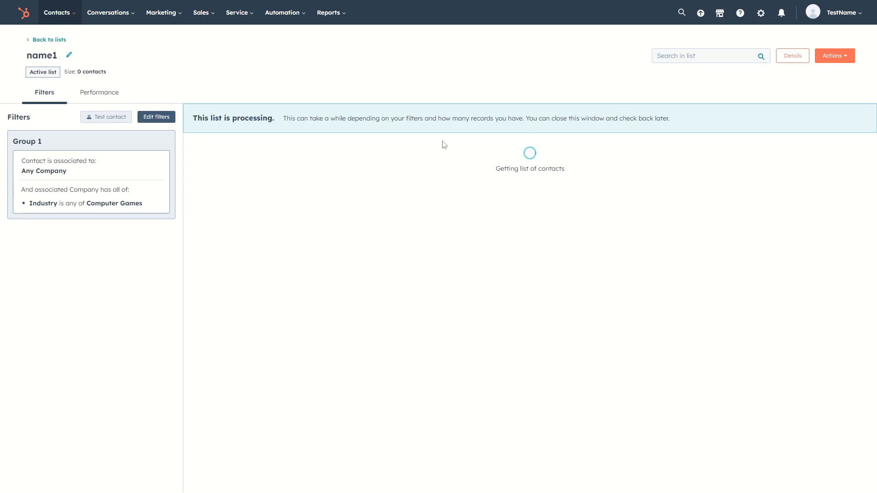
pyautogui.tripleClick(497, 170)
pyautogui.click(498, 169)
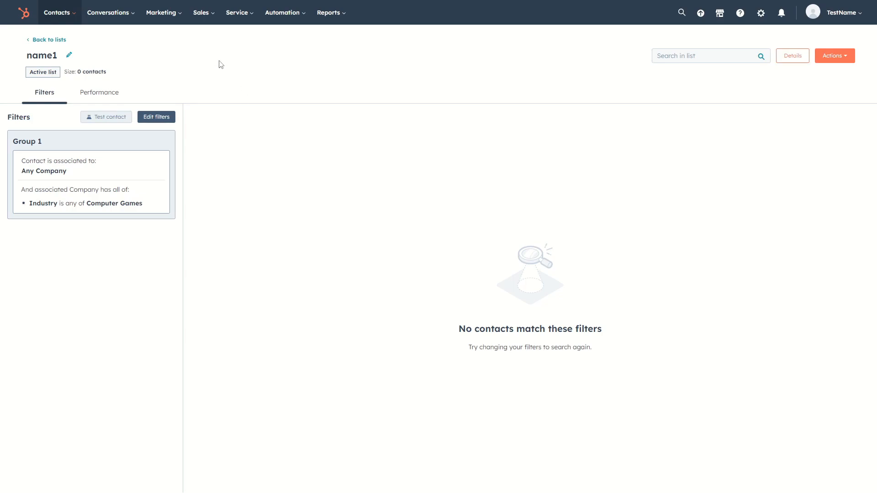
# Go to the Snippets page under Conversations and read its introduction
pyautogui.click(115, 16)
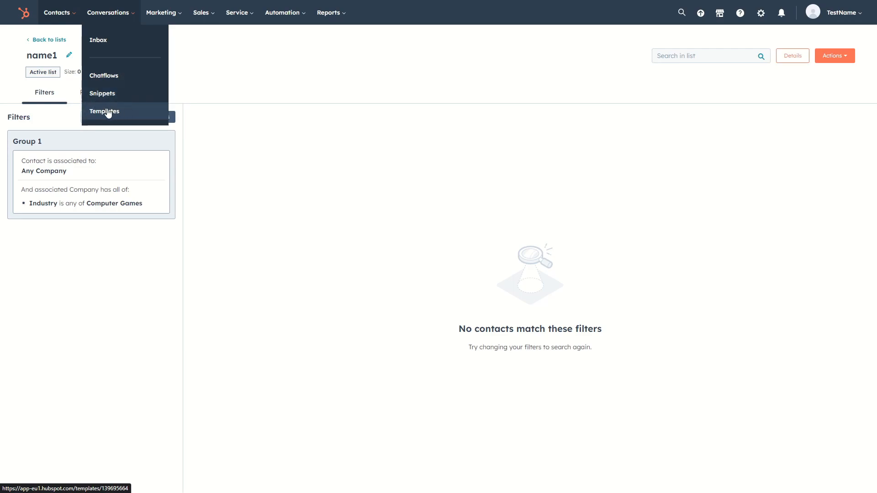
pyautogui.click(119, 98)
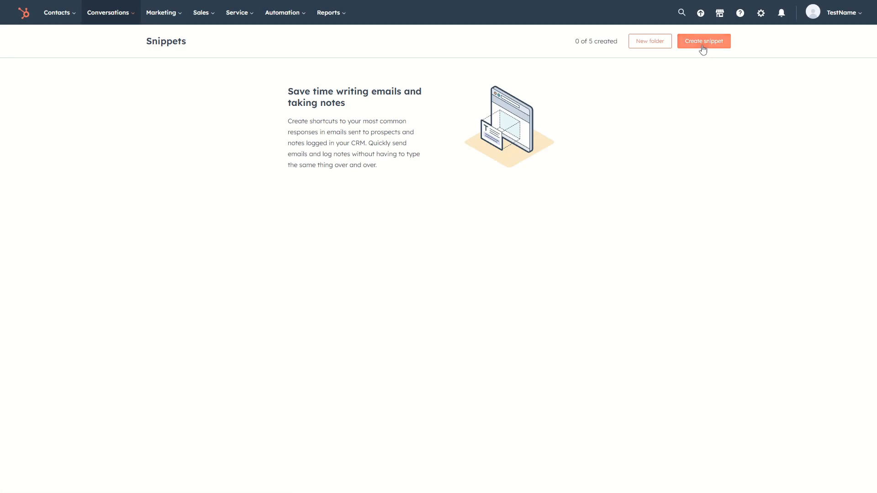
pyautogui.tripleClick(291, 92)
pyautogui.moveTo(291, 91); pyautogui.dragTo(397, 90)
pyautogui.click(455, 93)
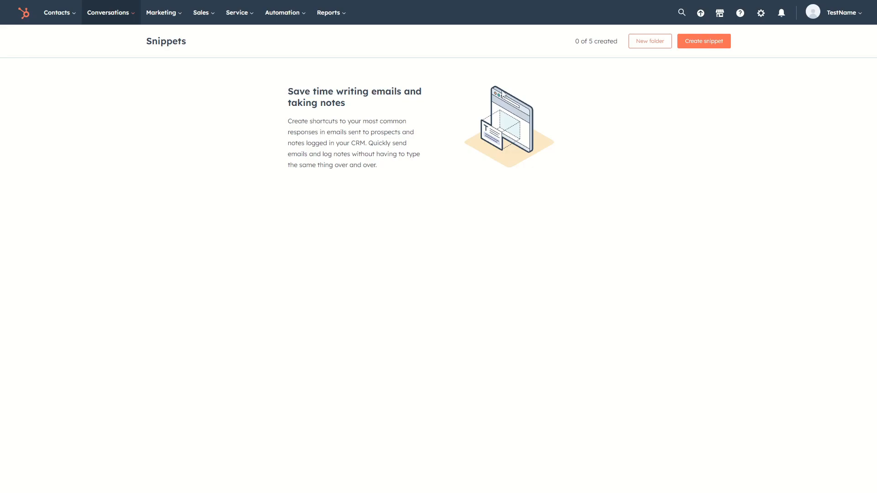
# Start a new snippet with the internal name Snippet1 and the text "Test example 1"
pyautogui.click(704, 43)
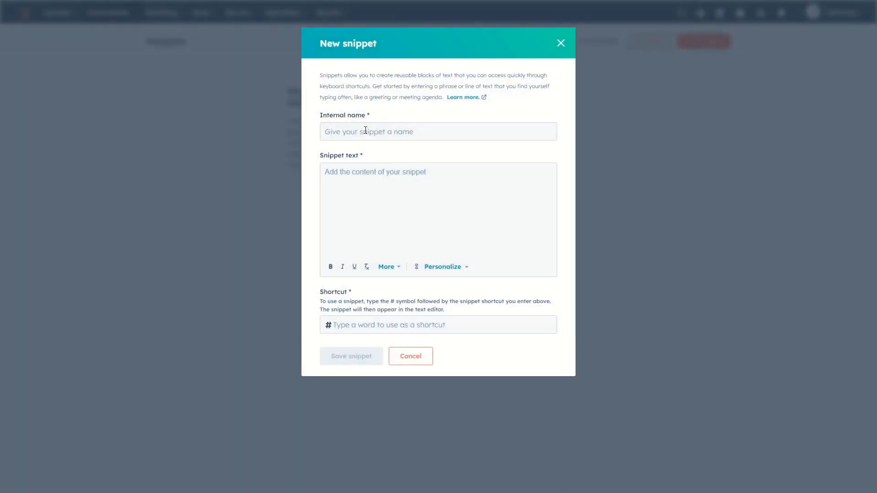
pyautogui.click(435, 133)
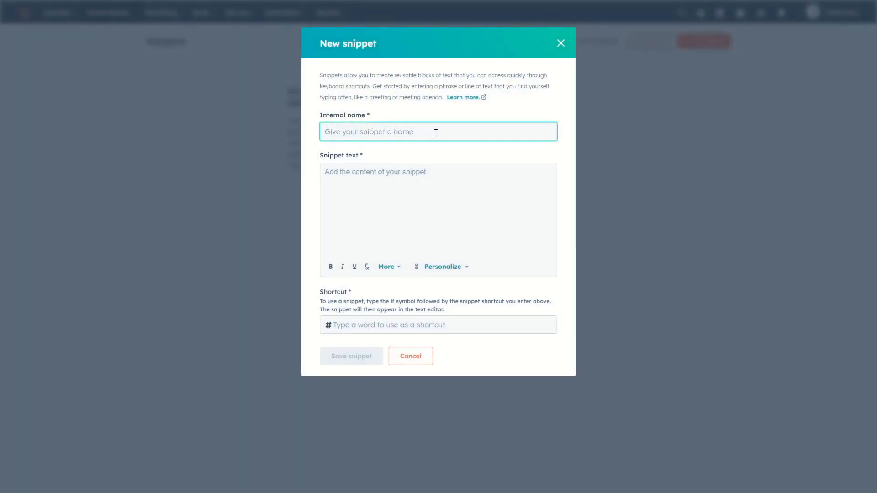
pyautogui.write('Snippet1')
pyautogui.click(359, 176)
pyautogui.write('Test example 1')
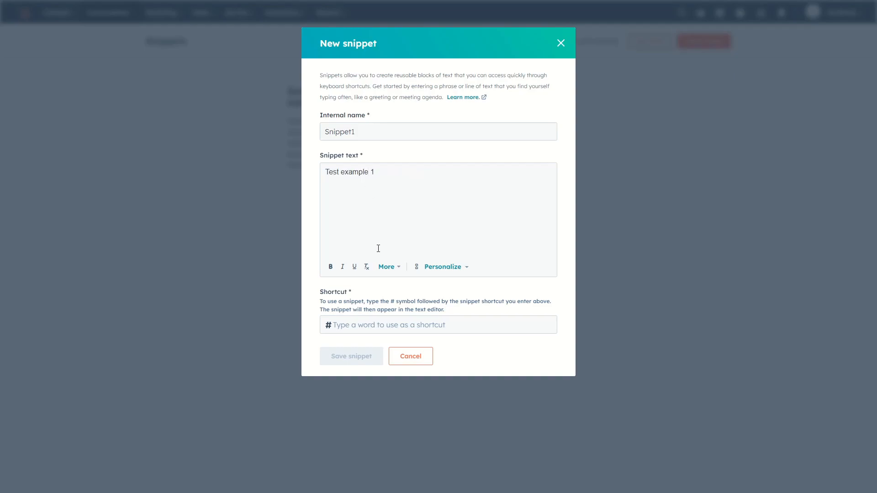
# Examine the additional formatting options available for the snippet text
pyautogui.moveTo(397, 174); pyautogui.dragTo(324, 173)
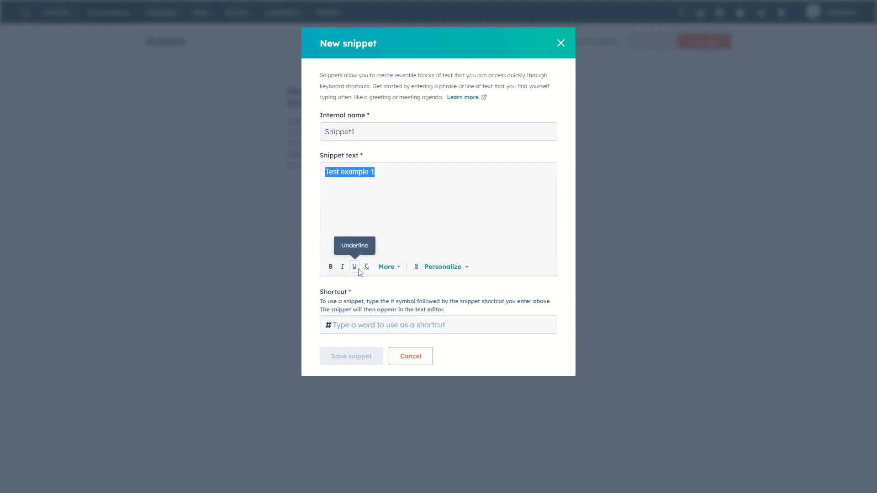
pyautogui.click(387, 268)
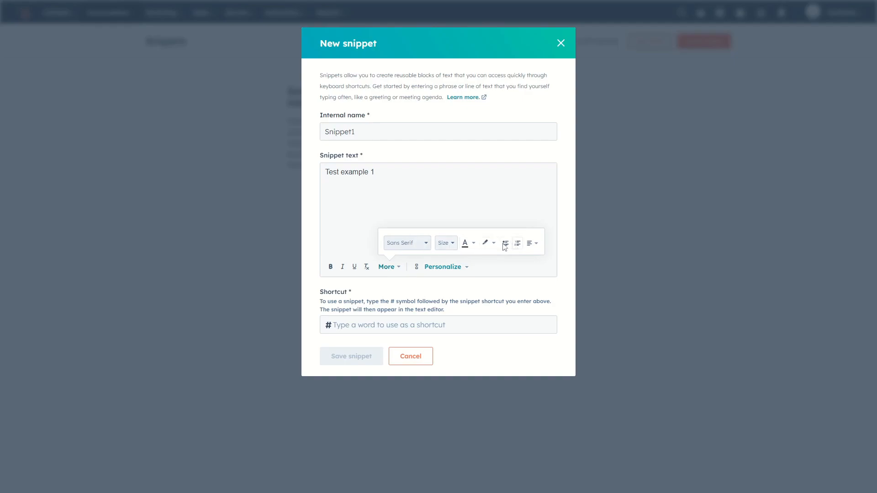
pyautogui.click(388, 213)
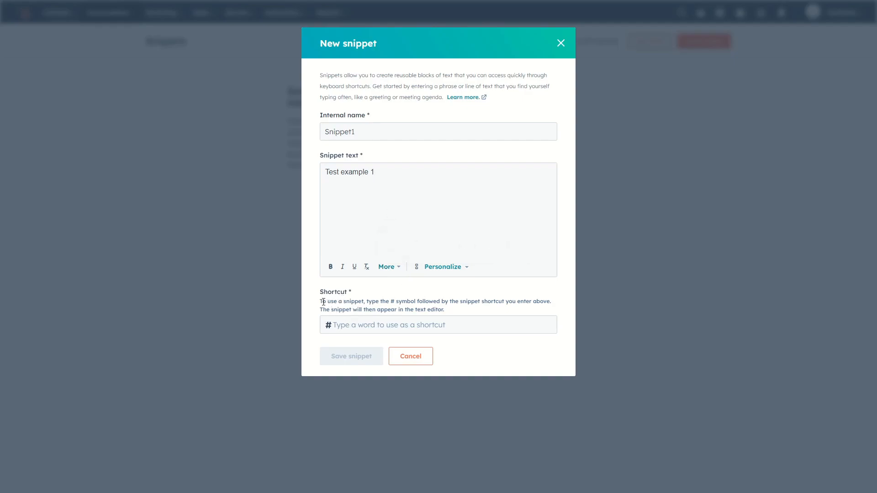
# Set the snippet's shortcut to snippet1 and save the snippet
pyautogui.moveTo(321, 302); pyautogui.dragTo(546, 302)
pyautogui.click(357, 328)
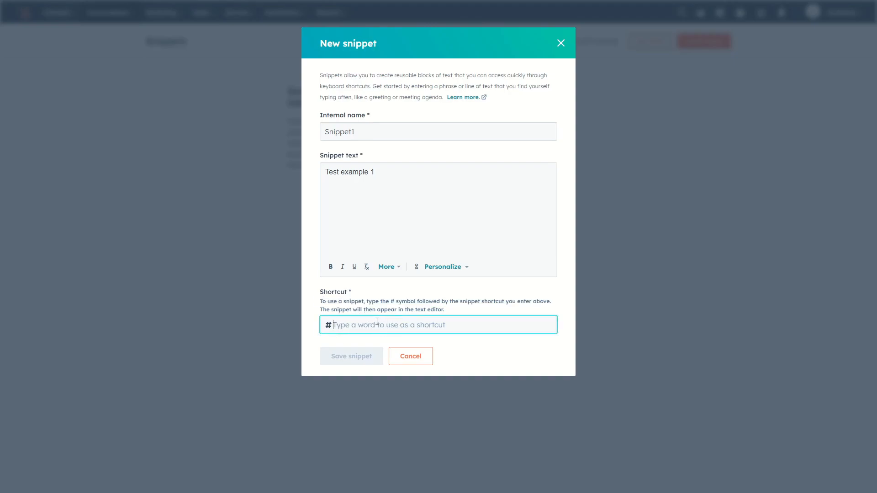
pyautogui.write('snippet1')
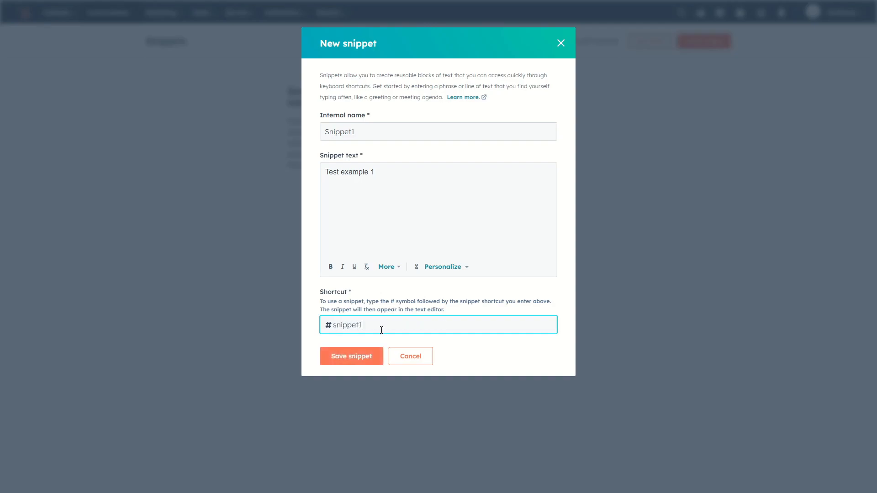
pyautogui.doubleClick(372, 324)
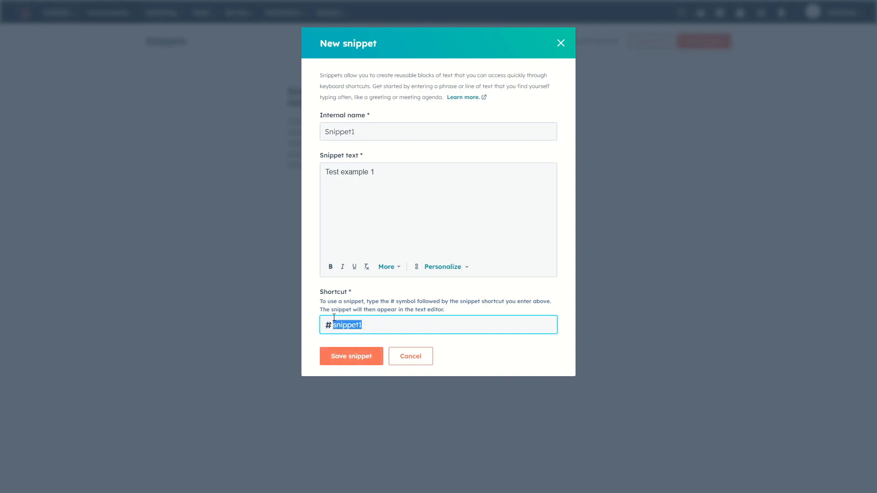
pyautogui.click(353, 357)
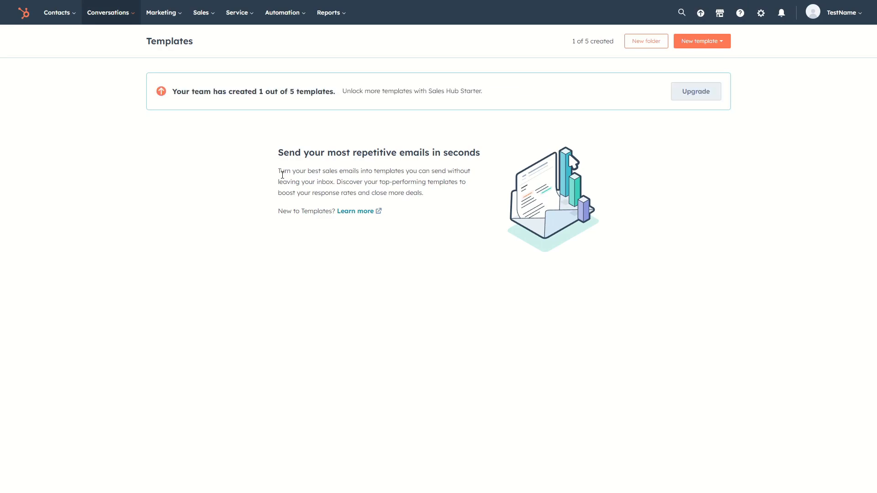
# Browse the template library and save "The Follow-Up Email that Follows Through" as a new email template
pyautogui.moveTo(279, 153); pyautogui.dragTo(479, 154)
pyautogui.click(483, 159)
pyautogui.click(704, 42)
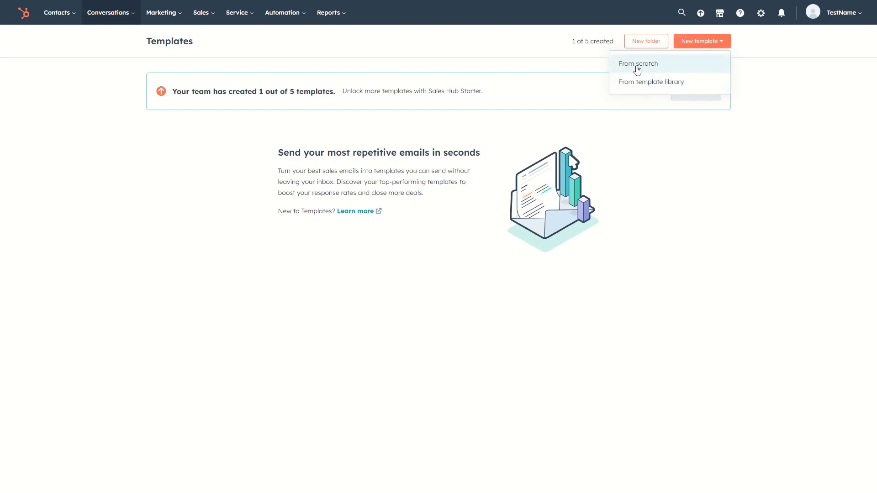
pyautogui.click(637, 86)
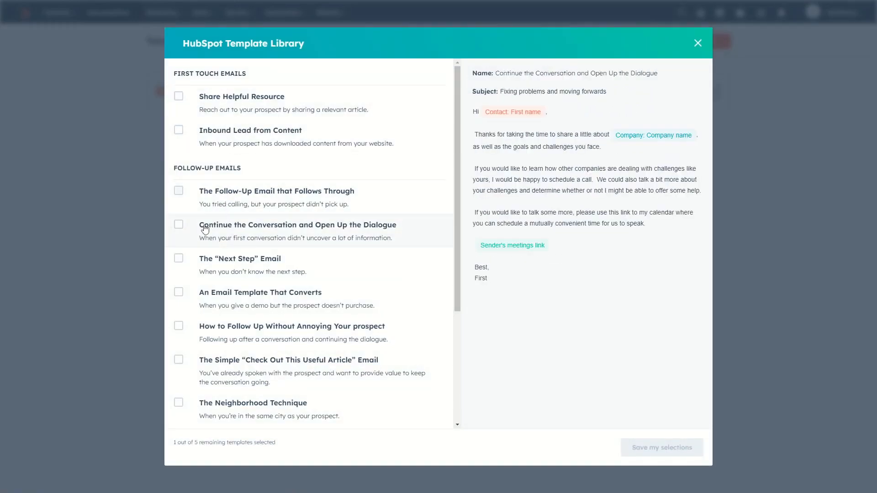
pyautogui.scroll(-4, 208, 256)
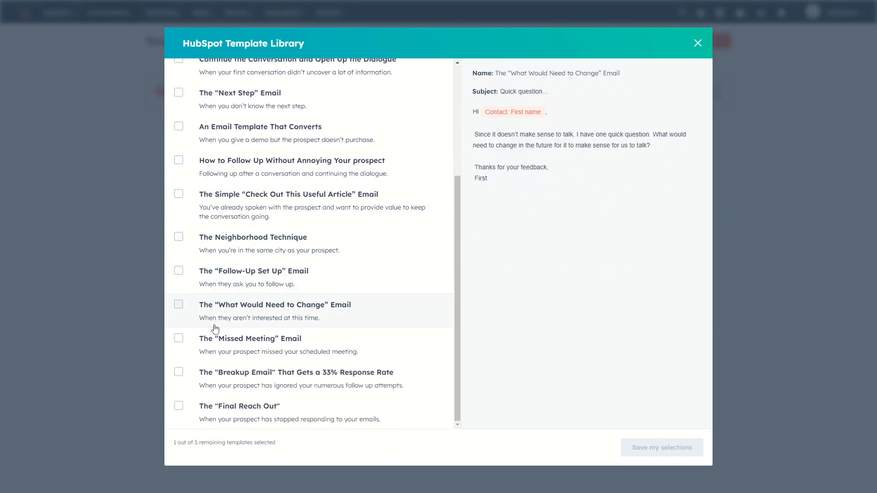
pyautogui.scroll(5, 215, 328)
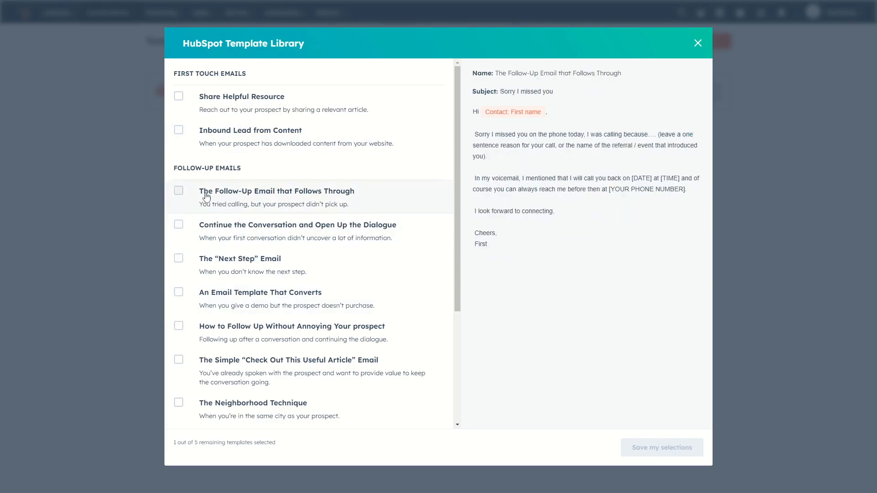
pyautogui.click(300, 196)
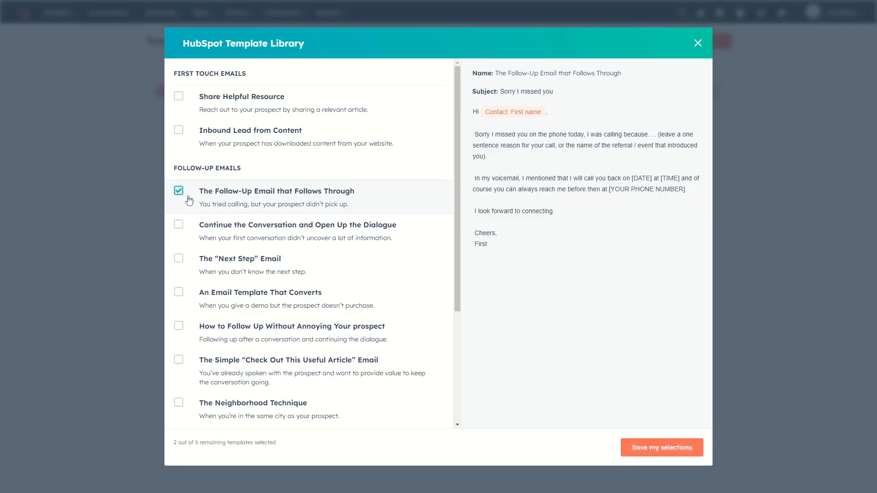
pyautogui.click(658, 449)
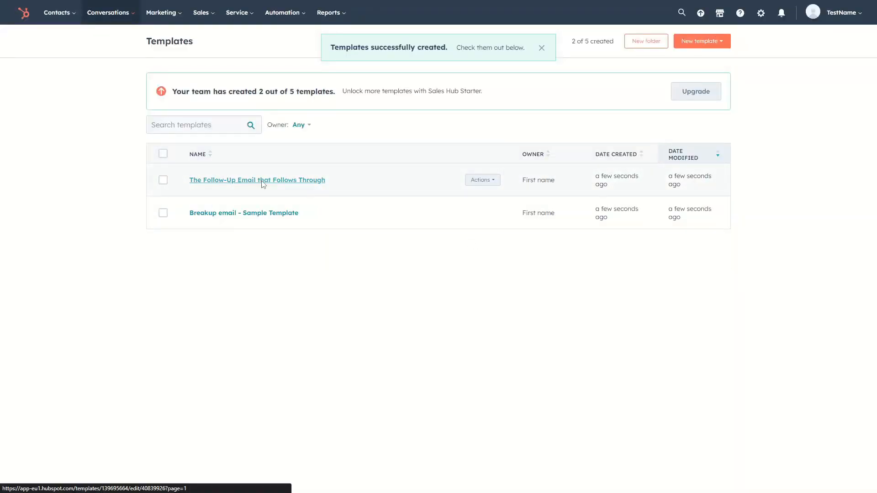
# Open the Follow-Up Email that Follows Through template, review its contact name token and body text, and close it without saving
pyautogui.click(225, 181)
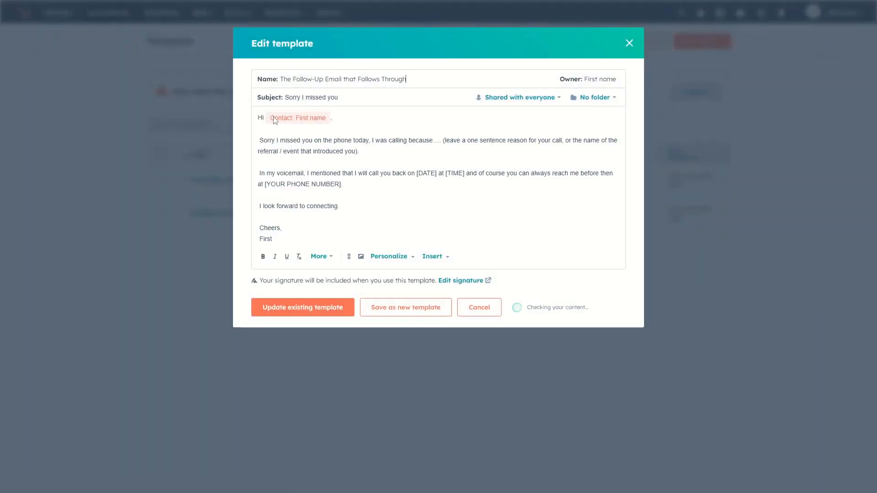
pyautogui.moveTo(274, 119); pyautogui.dragTo(323, 124)
pyautogui.moveTo(263, 147); pyautogui.dragTo(356, 207)
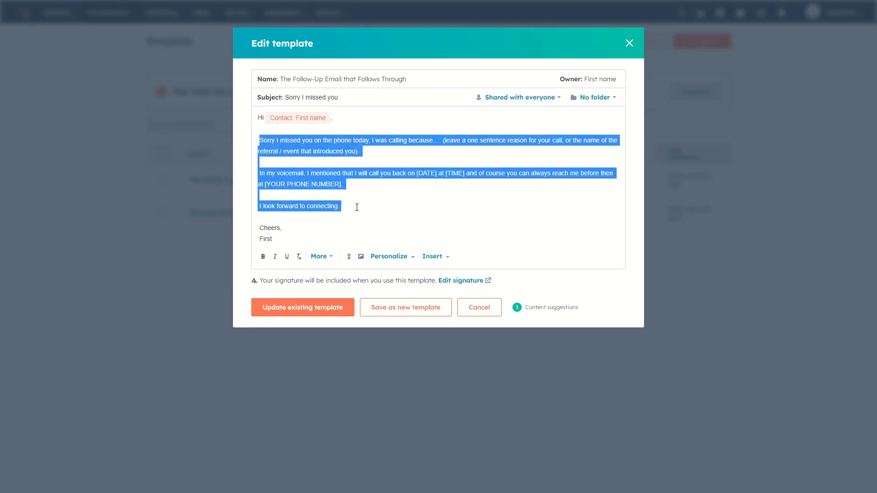
pyautogui.click(357, 208)
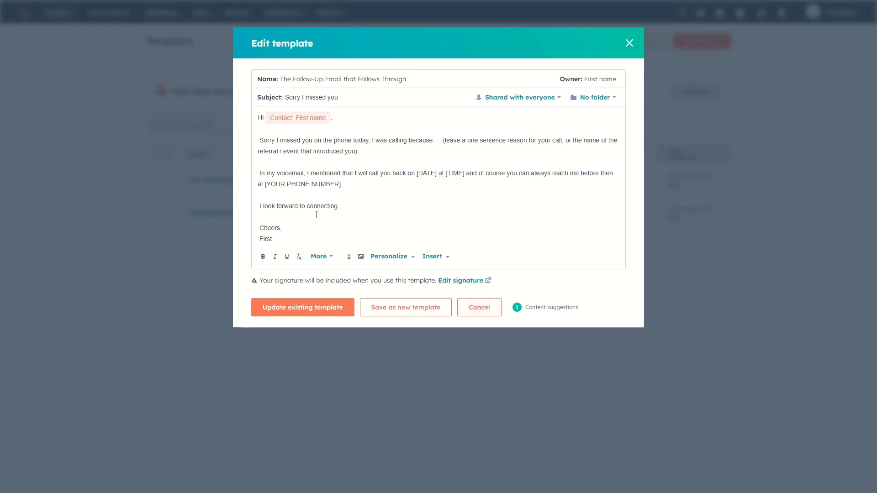
pyautogui.click(480, 307)
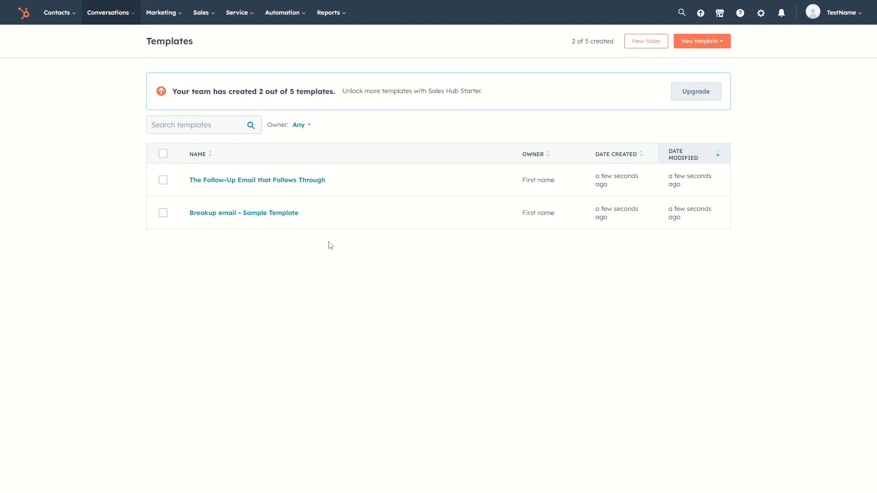
# Go to the marketing Landing Pages section and read the notice about getting full access
pyautogui.click(166, 14)
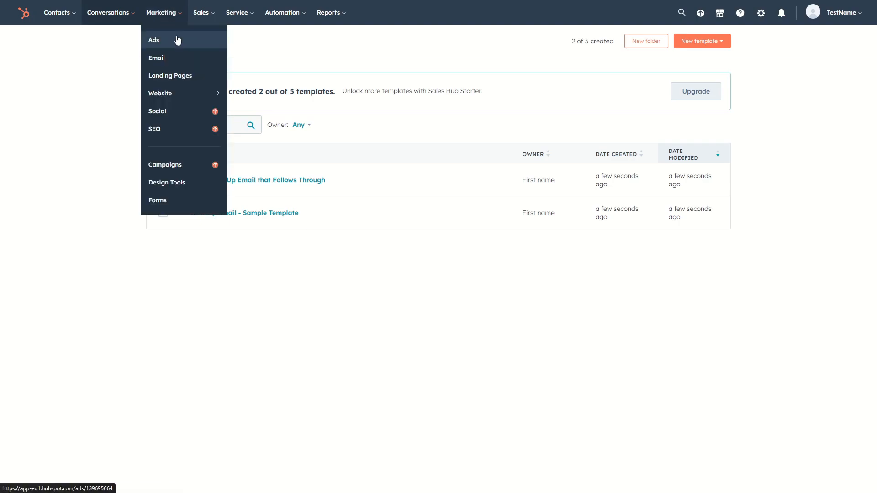
pyautogui.click(177, 79)
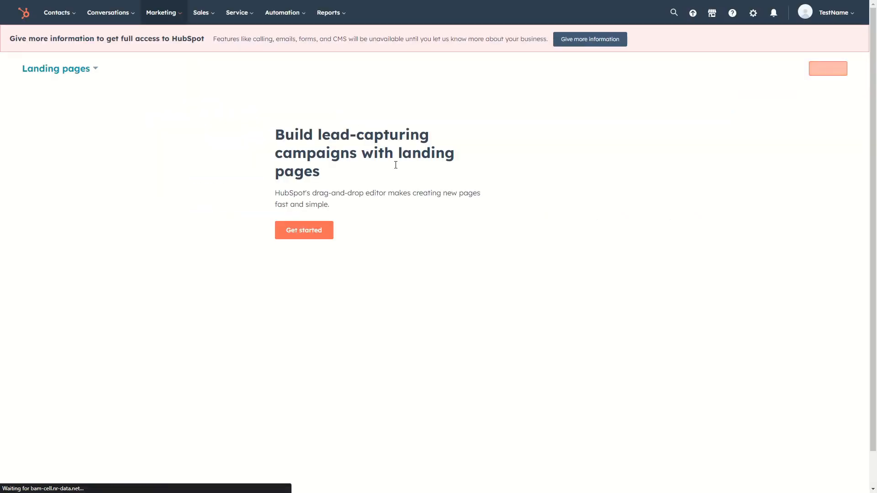
pyautogui.moveTo(11, 37); pyautogui.dragTo(204, 39)
pyautogui.click(203, 40)
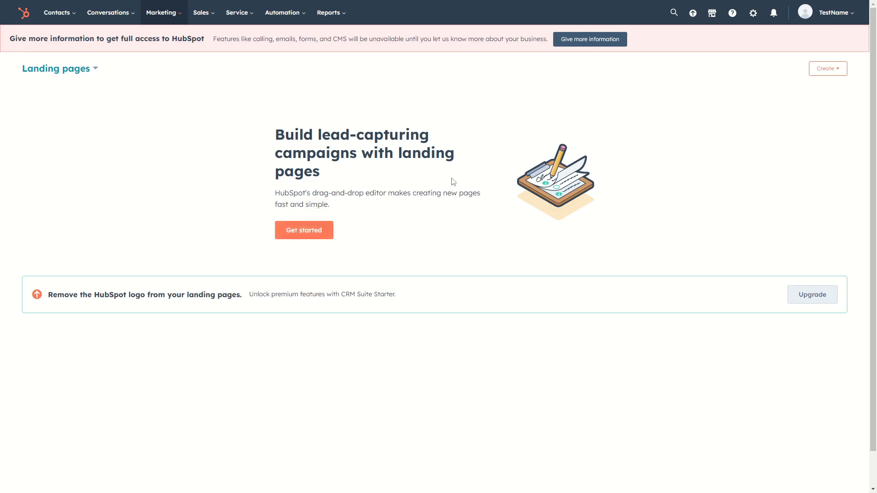
# Check the account overview, and open the identity verification form for getting full access to the account
pyautogui.click(842, 18)
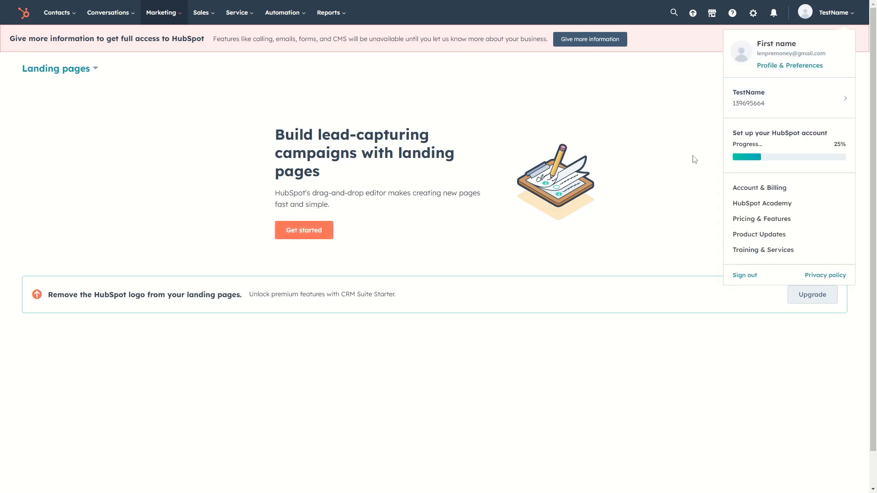
pyautogui.click(694, 218)
pyautogui.click(590, 39)
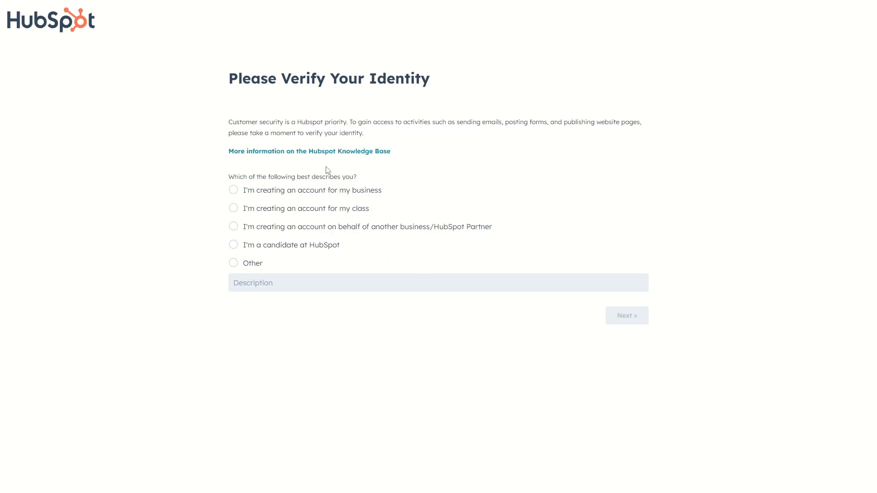
# Return from the identity verification form and look at the marketing Ads section
pyautogui.hotkey('alt', 'Left')
pyautogui.click(173, 25)
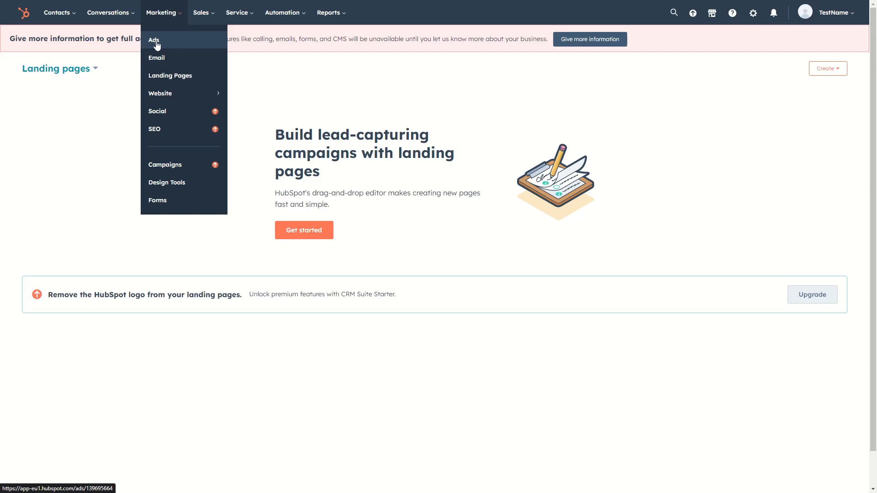
pyautogui.click(180, 39)
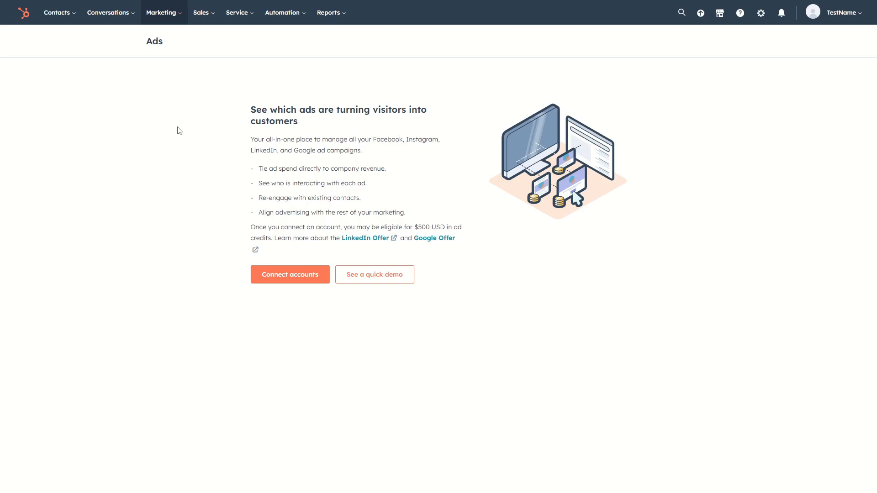
# Go to the marketing Email section and read the sending and list limits of the free plan
pyautogui.click(167, 23)
pyautogui.click(164, 57)
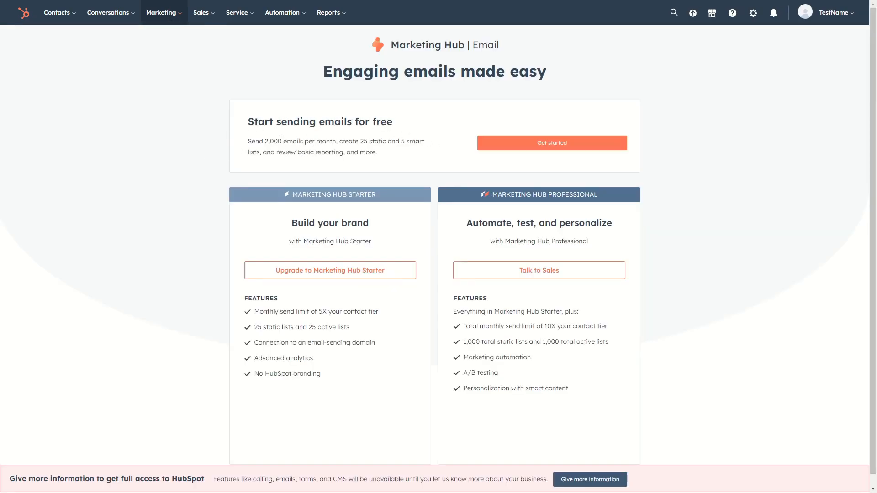
pyautogui.moveTo(252, 140)
pyautogui.mouseDown()
pyautogui.moveTo(402, 140)
pyautogui.moveTo(259, 154)
pyautogui.mouseUp()
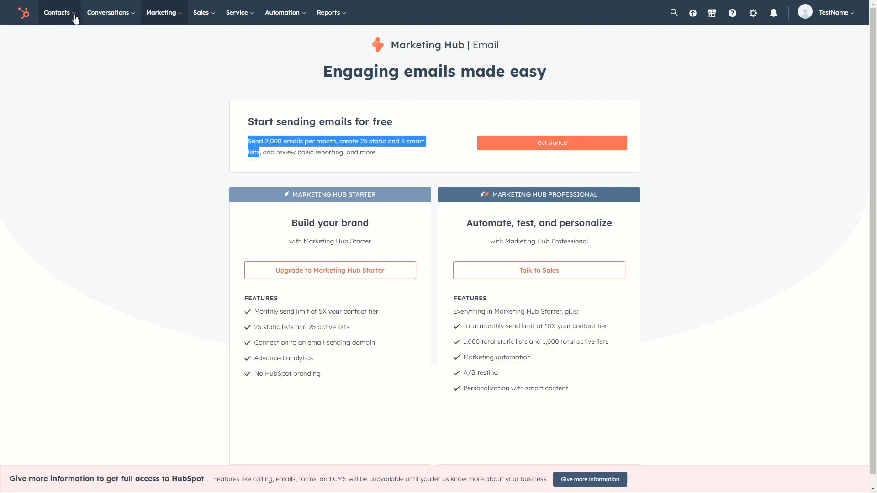
pyautogui.moveTo(68, 19)
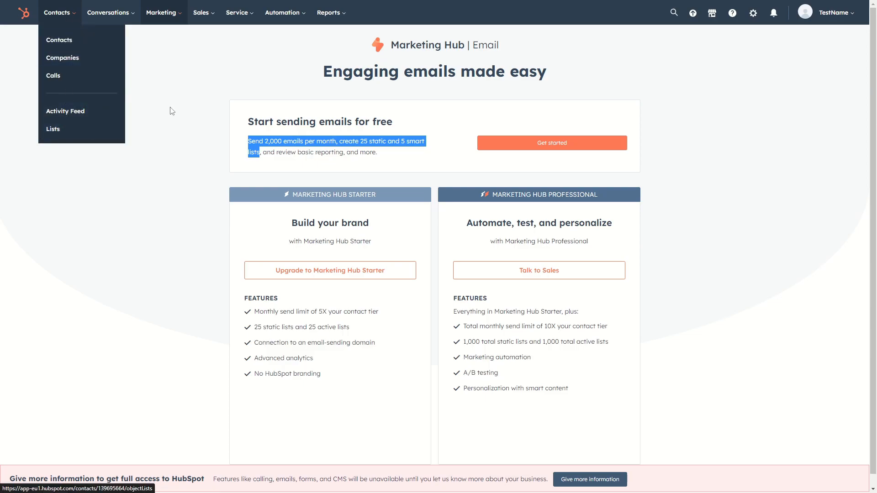
pyautogui.click(392, 151)
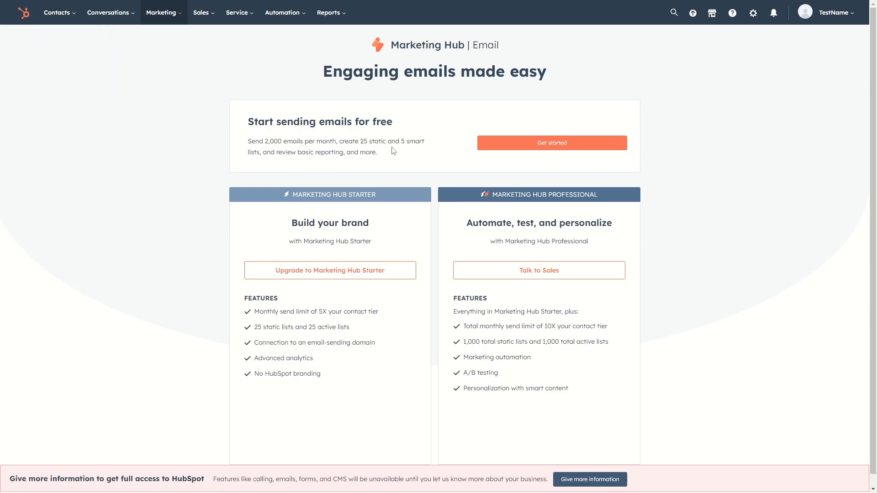
# Get started with free marketing email, skipping both the provider choice and the remaining setup steps
pyautogui.click(540, 145)
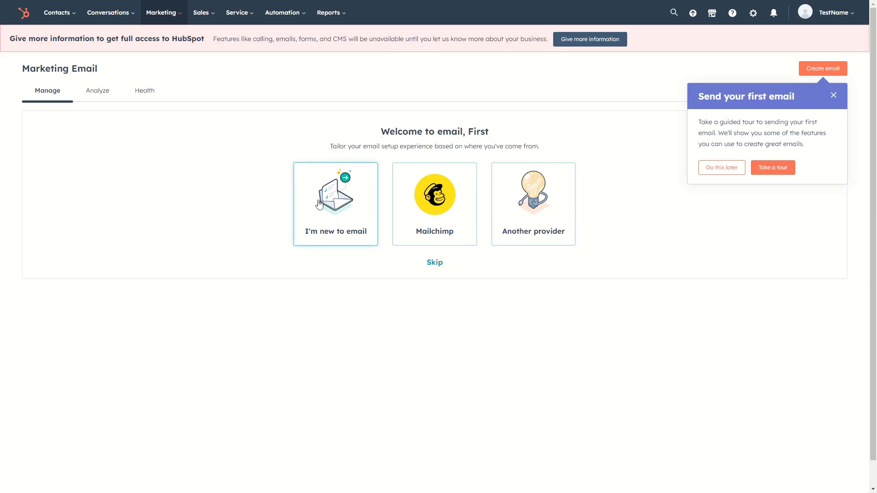
pyautogui.click(435, 264)
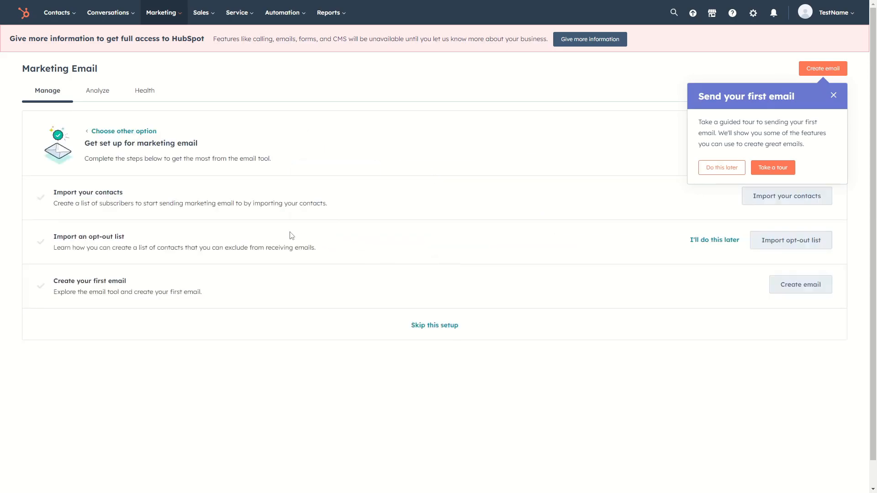
pyautogui.click(418, 326)
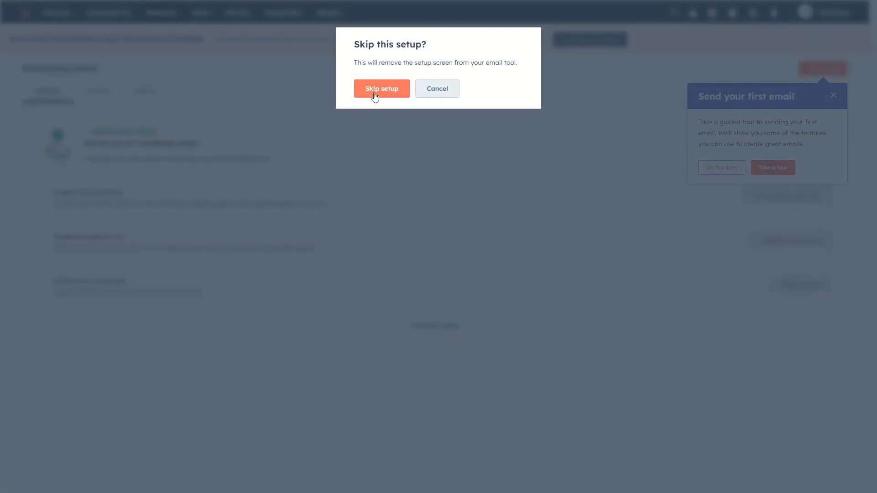
pyautogui.click(373, 97)
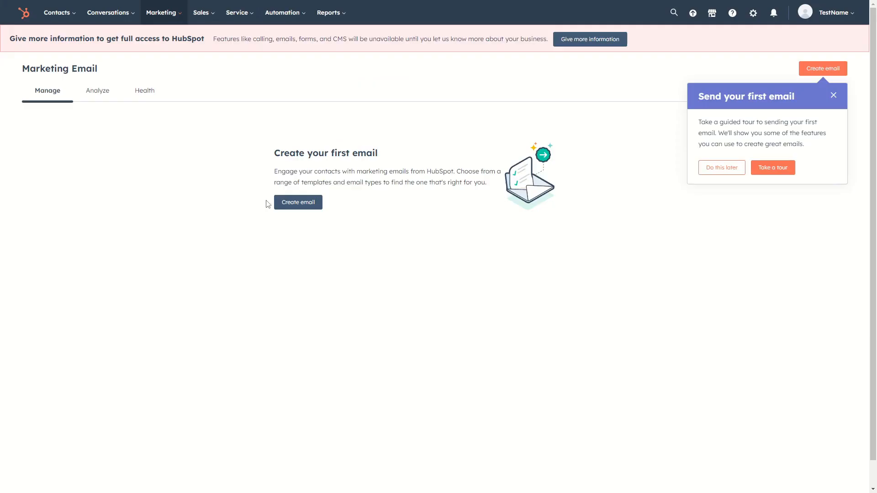
pyautogui.click(299, 205)
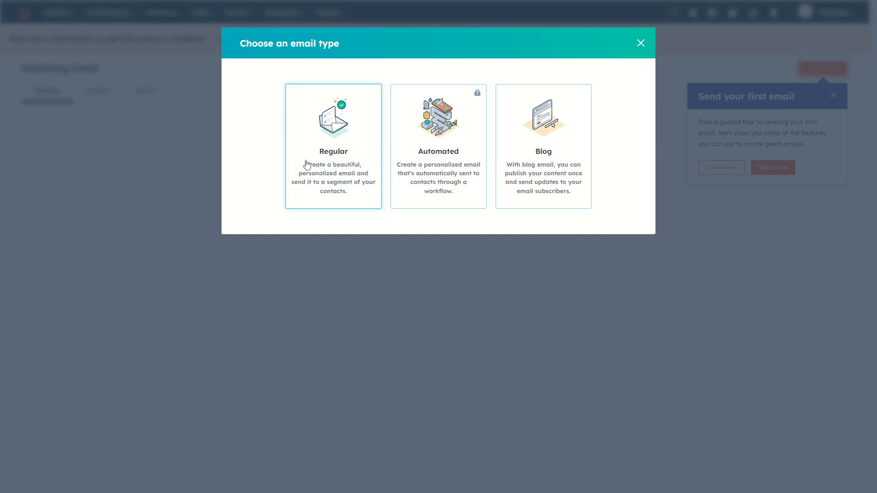
pyautogui.click(315, 185)
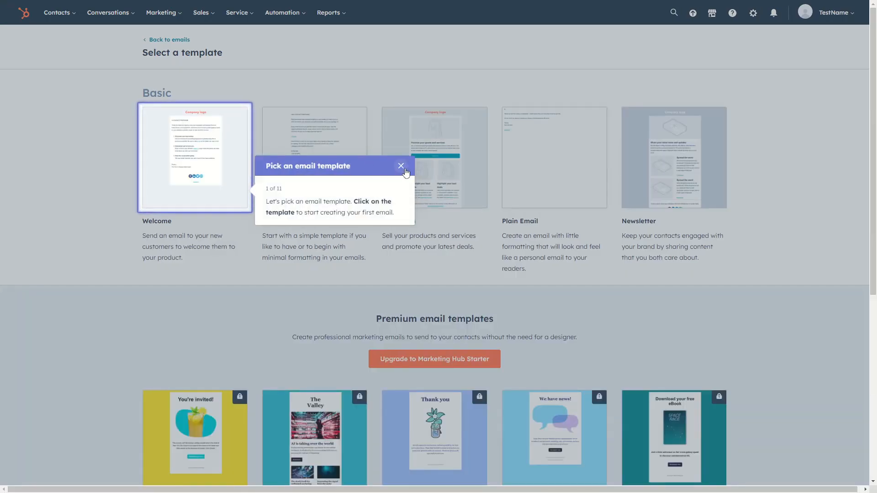
pyautogui.click(402, 168)
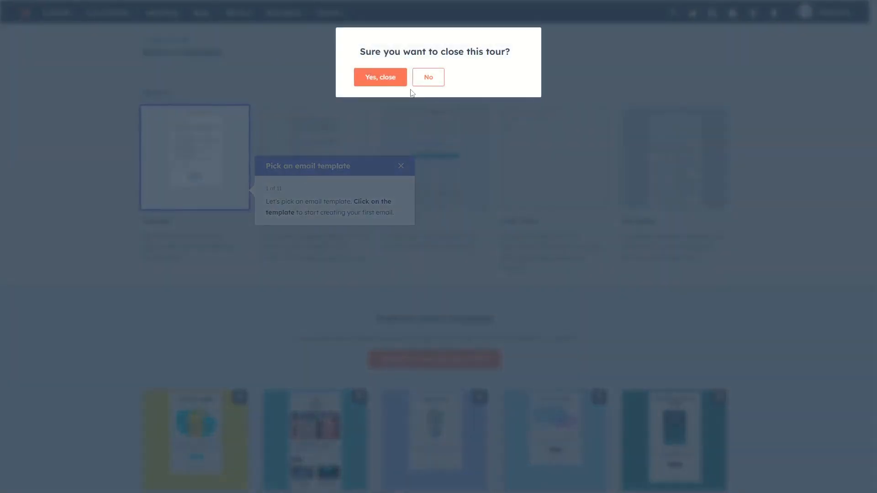
pyautogui.click(384, 77)
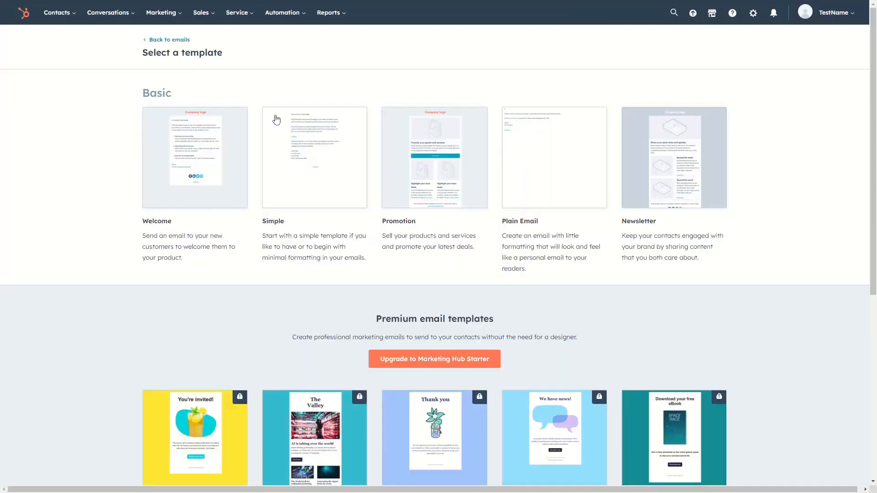
pyautogui.click(155, 40)
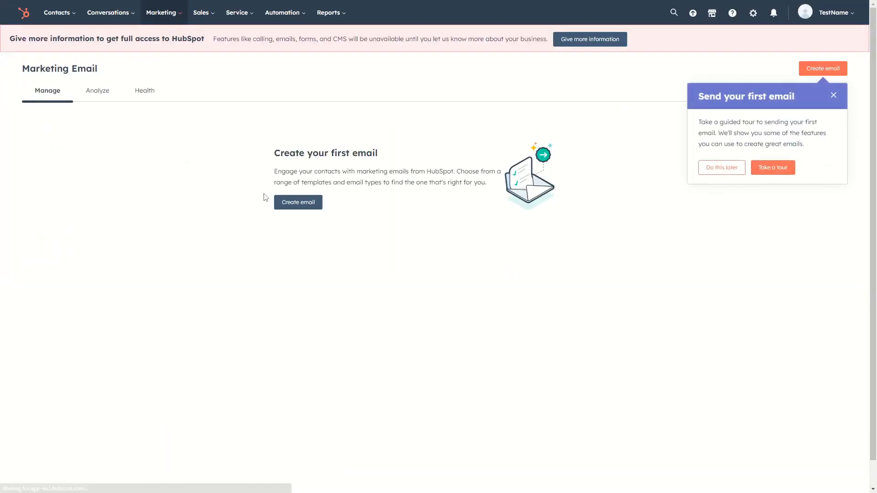
# Dismiss the first-email tour prompt, create a regular marketing email from the Welcome template, and close the guided tour
pyautogui.click(833, 98)
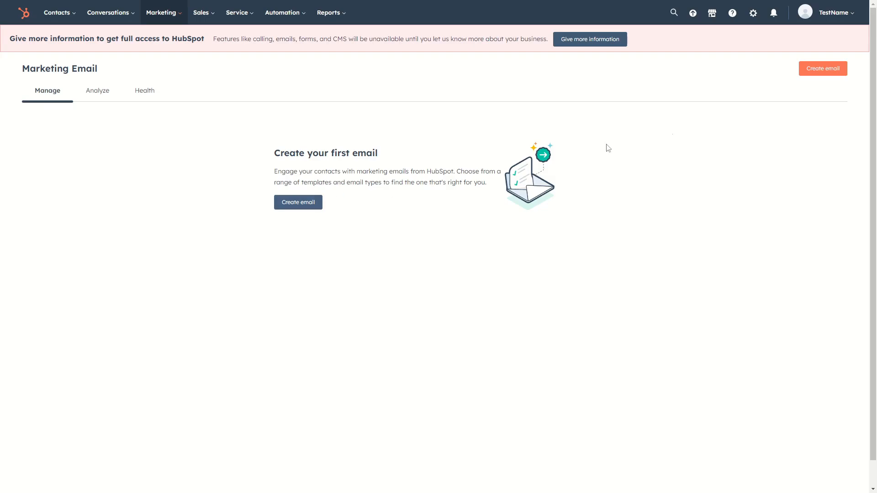
pyautogui.click(824, 70)
pyautogui.click(323, 150)
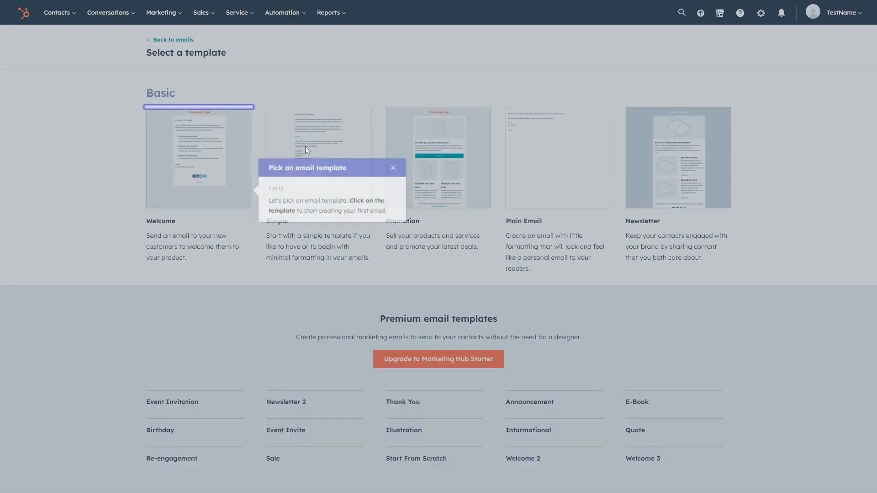
pyautogui.click(230, 199)
pyautogui.click(230, 199)
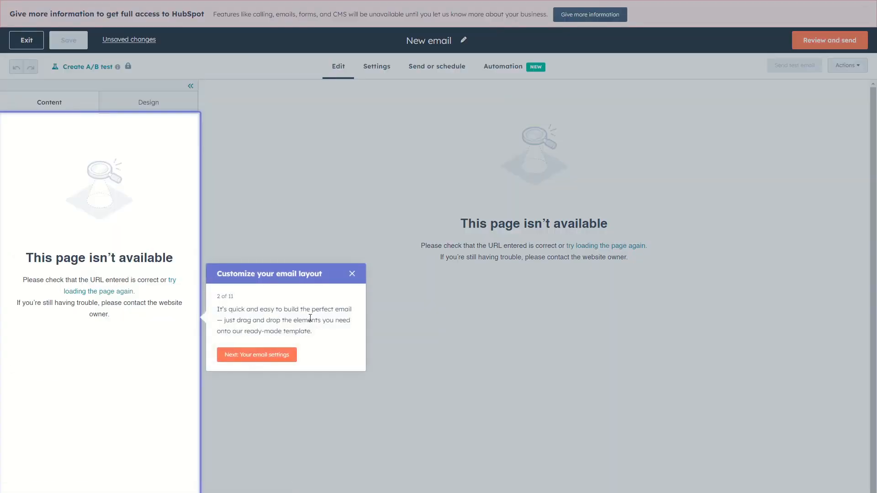
pyautogui.click(351, 273)
pyautogui.click(379, 79)
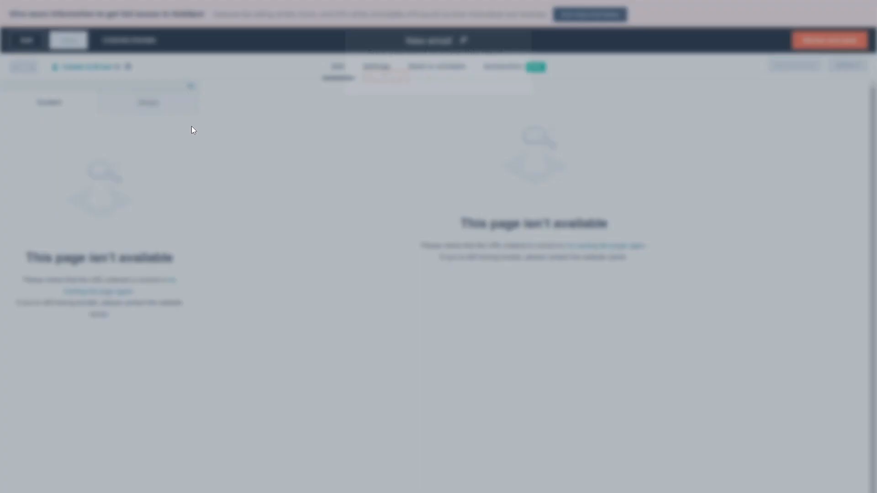
# Rename the new marketing email as Email1
pyautogui.click(462, 41)
pyautogui.hotkey('ctrl', 'a')
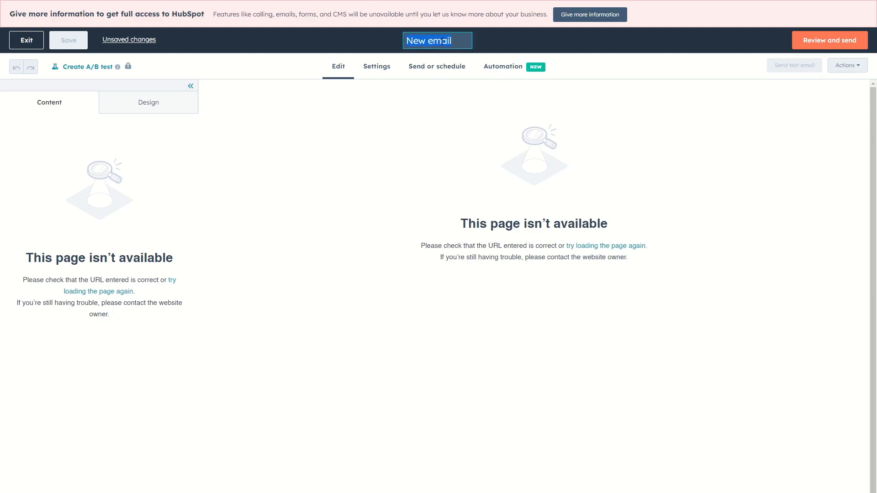
pyautogui.write('Email1')
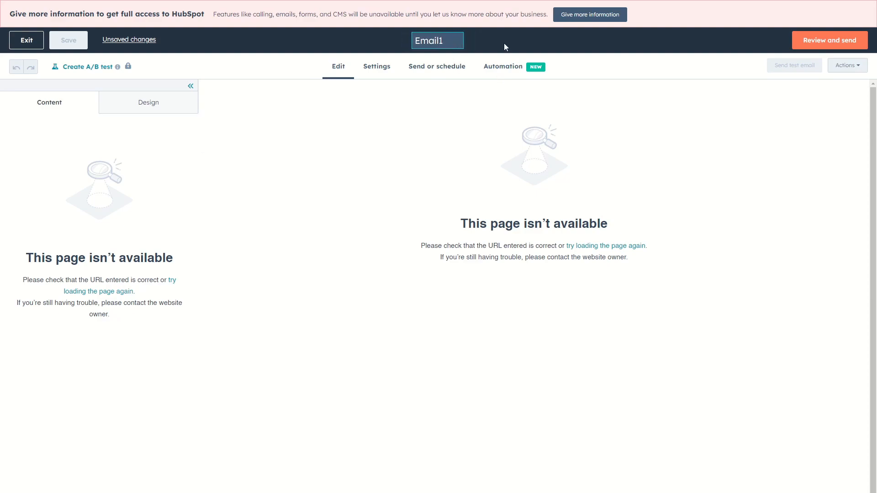
pyautogui.press('Return')
# Review the email's settings, from sender and subject line to subscription type, office location and the plain text version
pyautogui.click(376, 69)
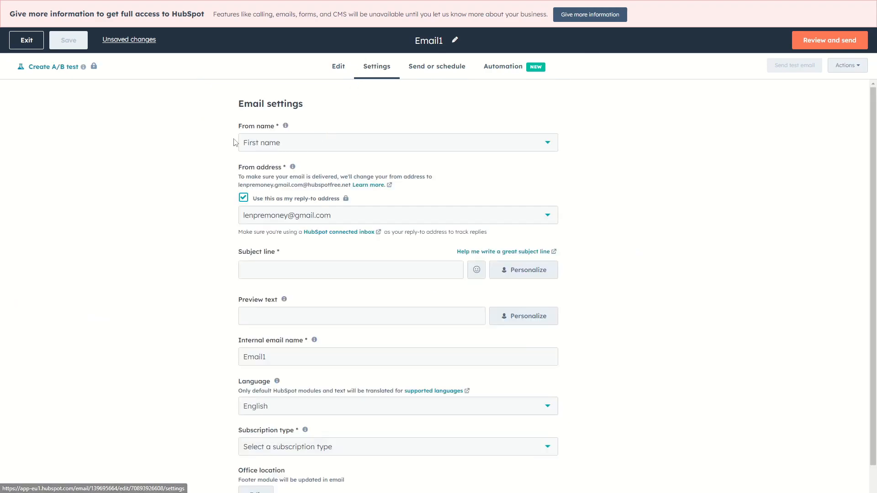
pyautogui.scroll(-2, 227, 177)
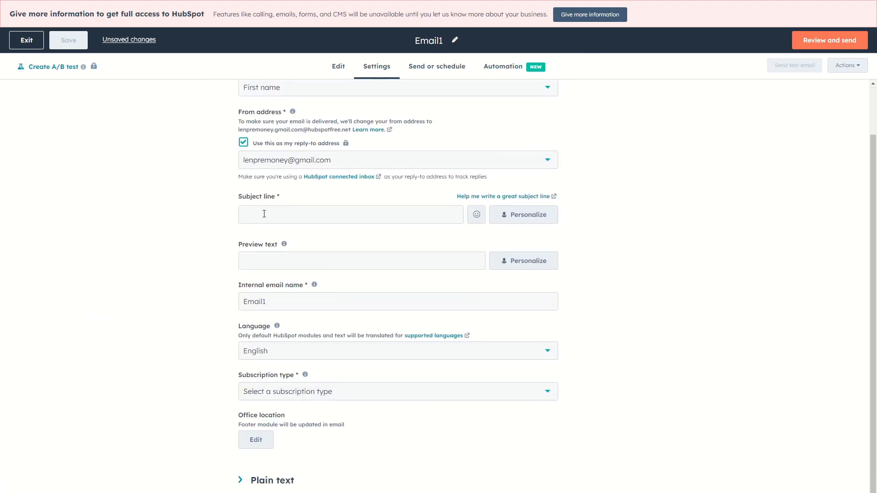
pyautogui.scroll(1, 296, 356)
pyautogui.scroll(-1, 304, 327)
pyautogui.click(270, 483)
pyautogui.moveTo(304, 451); pyautogui.dragTo(270, 451)
pyautogui.click(270, 450)
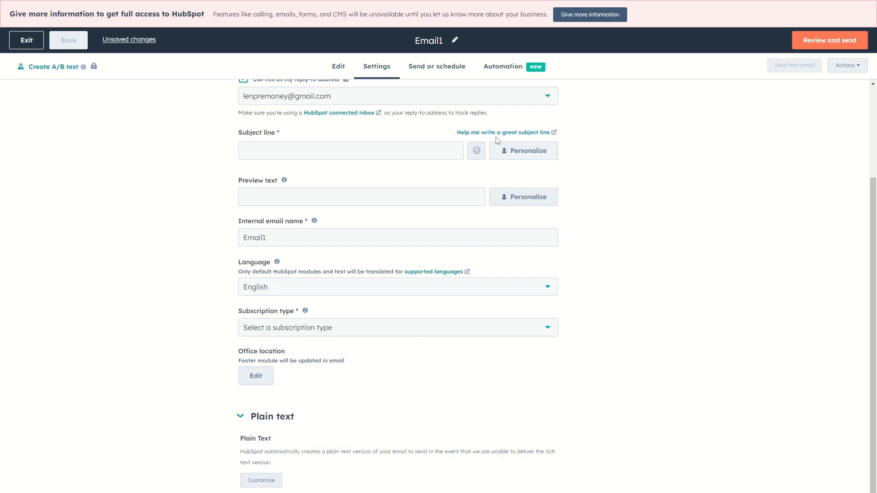
# Check the recipient and exclusion lists in the sending options, and set the individual sample contact as the email's recipient
pyautogui.click(439, 69)
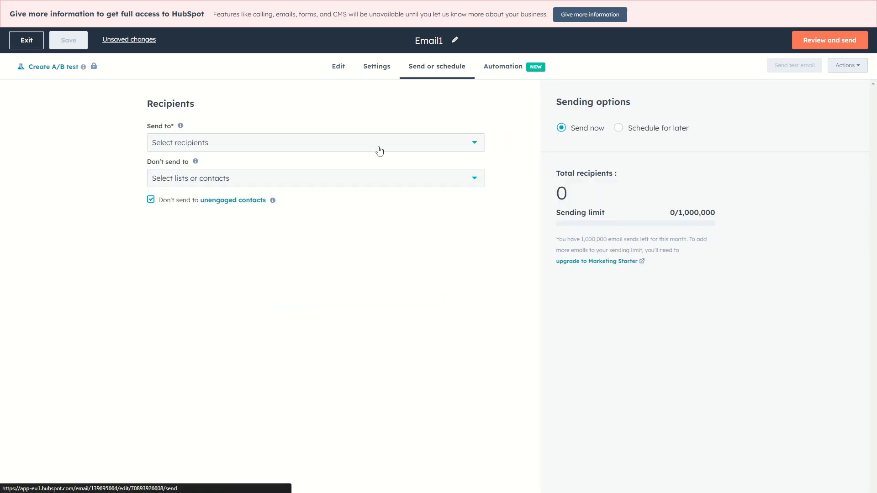
pyautogui.click(202, 147)
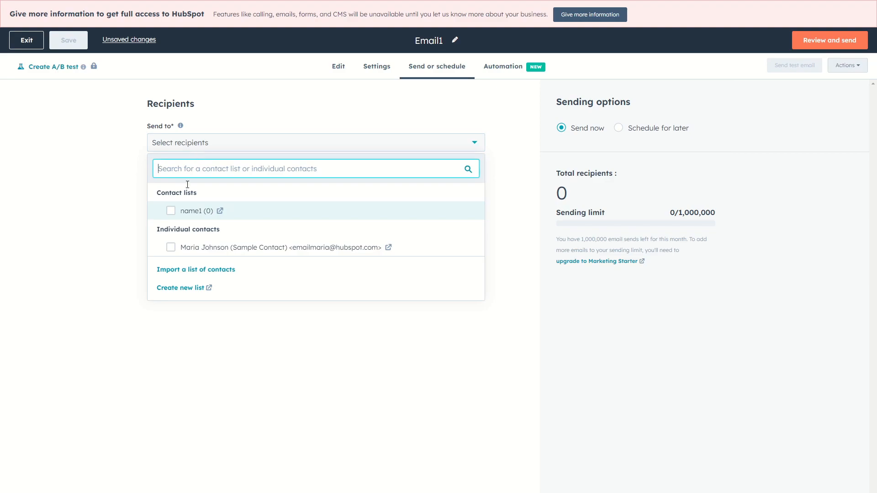
pyautogui.click(127, 194)
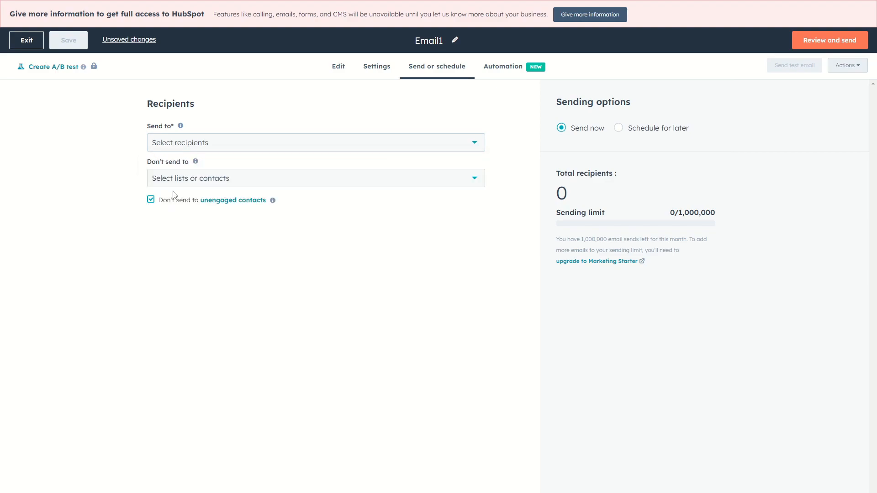
pyautogui.click(277, 181)
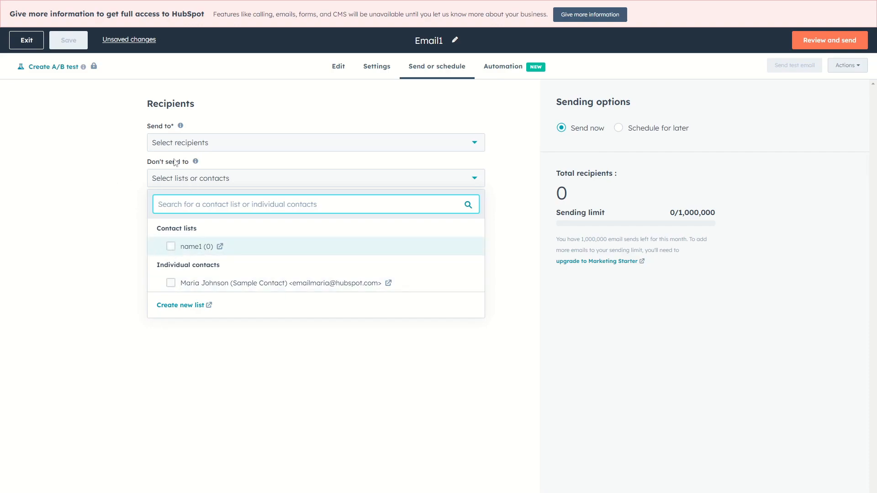
pyautogui.click(179, 144)
pyautogui.click(171, 248)
pyautogui.click(137, 162)
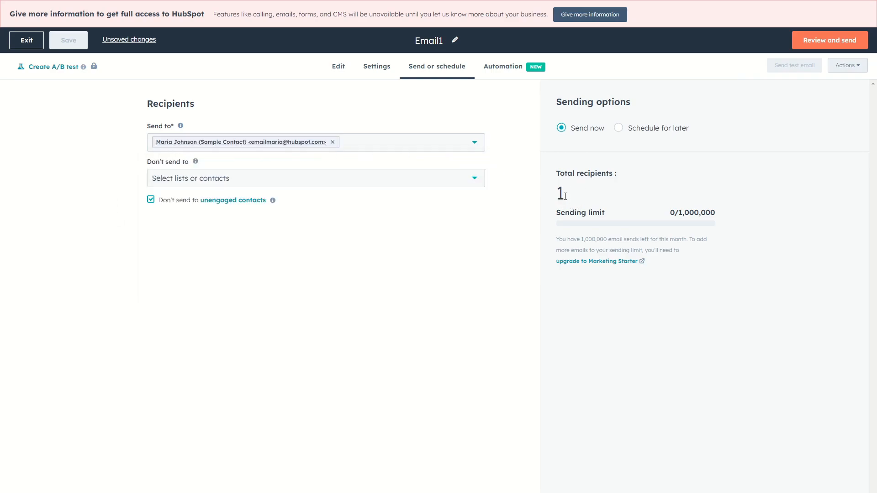
# Read about automating what happens after the email is sent with simple workflows
pyautogui.click(507, 70)
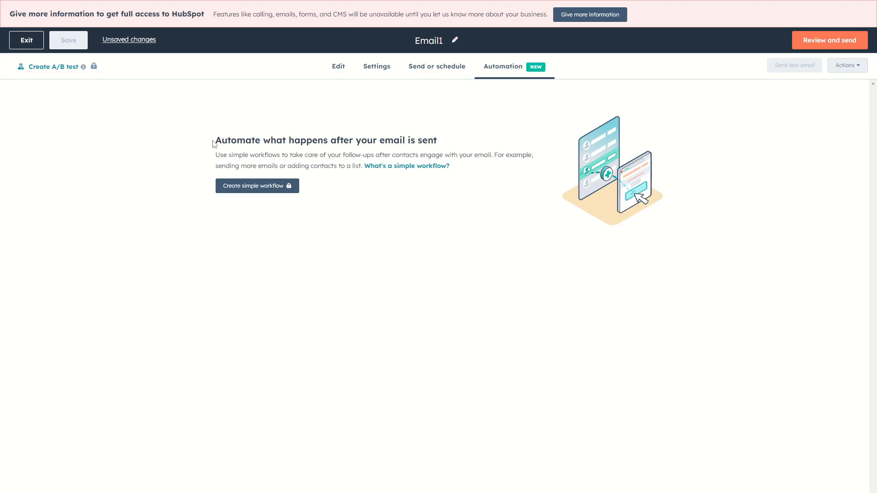
pyautogui.moveTo(218, 142); pyautogui.dragTo(422, 143)
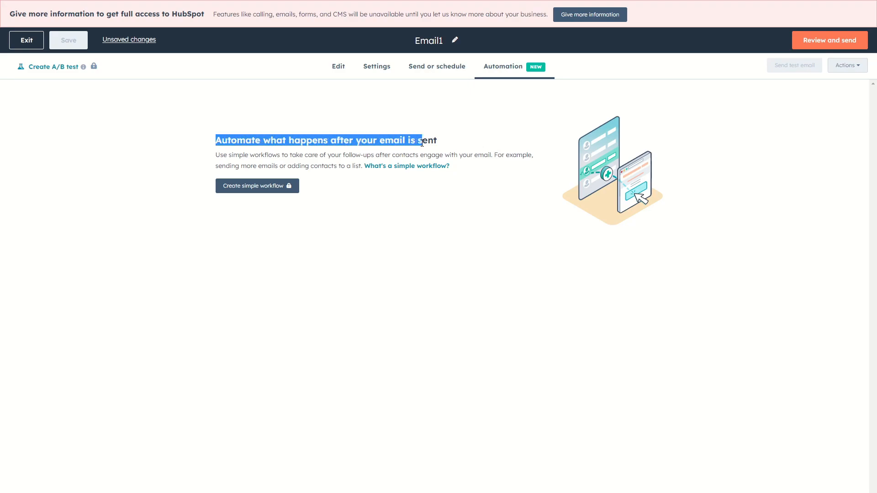
pyautogui.click(422, 143)
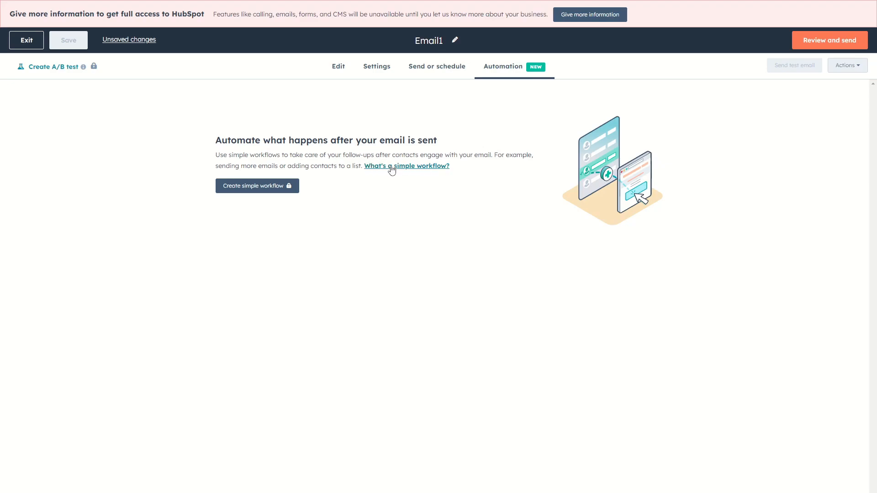
# Return to editing the email and examine its design options for text styles, buttons and dividers
pyautogui.click(340, 67)
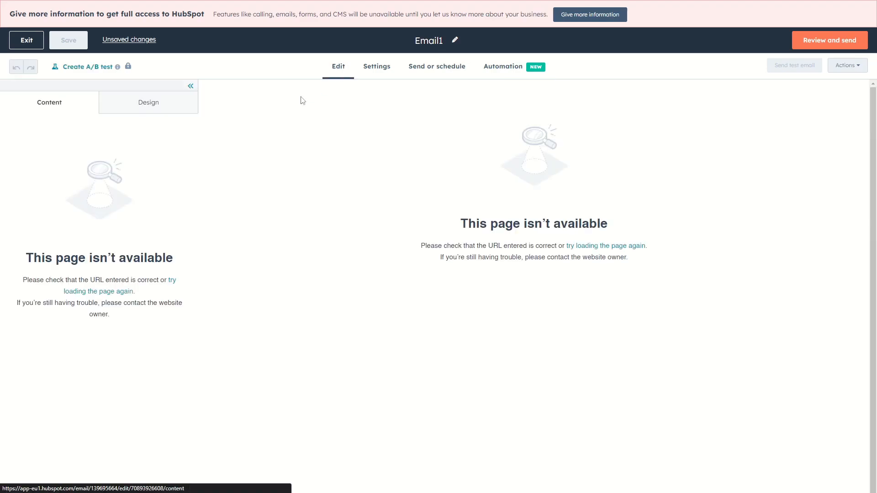
pyautogui.click(133, 108)
pyautogui.click(26, 127)
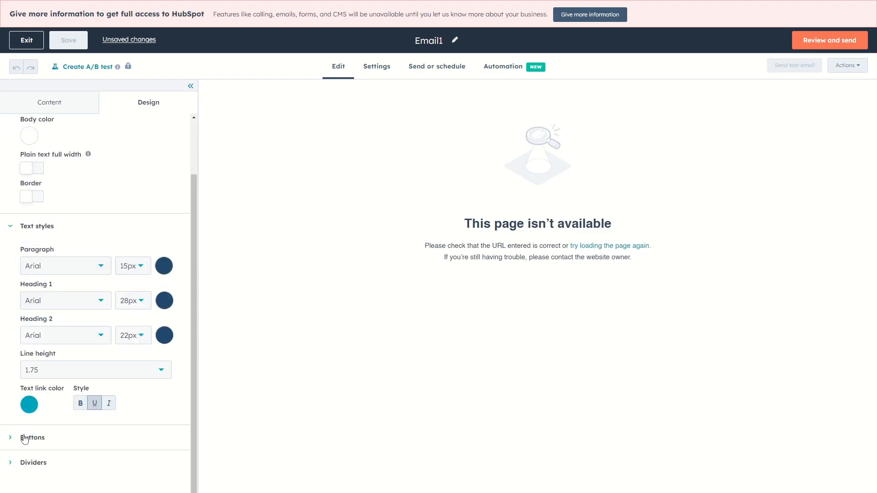
pyautogui.click(25, 442)
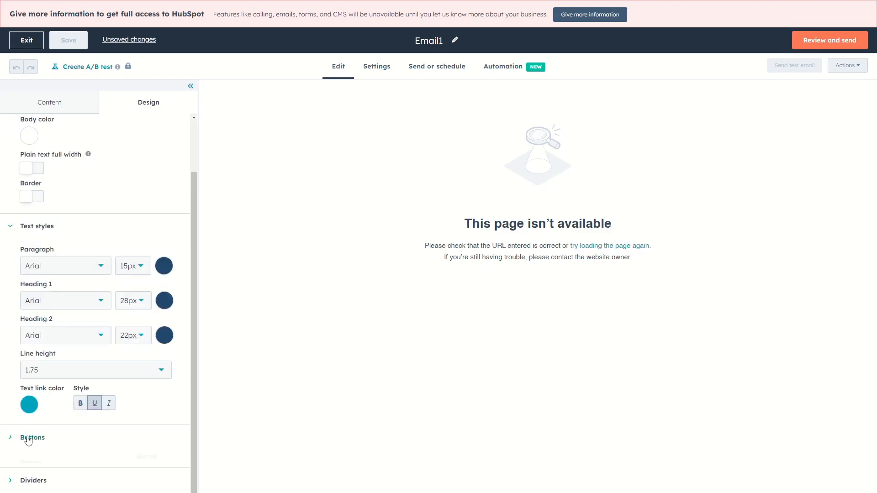
pyautogui.scroll(-3, 51, 394)
pyautogui.click(27, 463)
pyautogui.scroll(-1, 65, 409)
pyautogui.scroll(10, 86, 362)
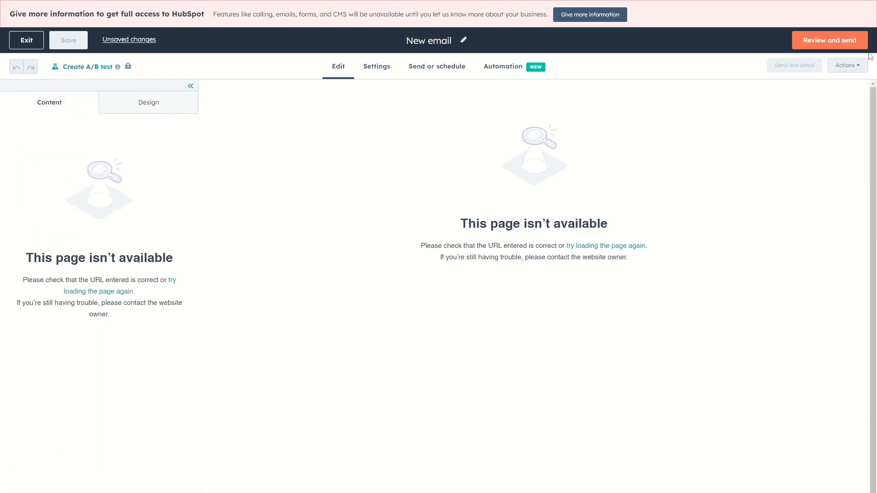
# Check the email's required fields, sender, recipient and send time in the send review, and close it without sending
pyautogui.click(828, 40)
pyautogui.scroll(-1, 666, 252)
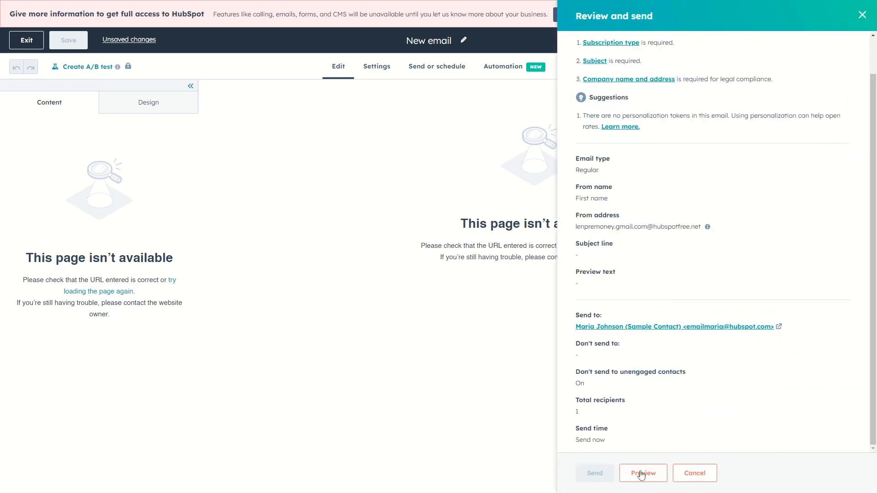
pyautogui.click(647, 472)
pyautogui.click(694, 475)
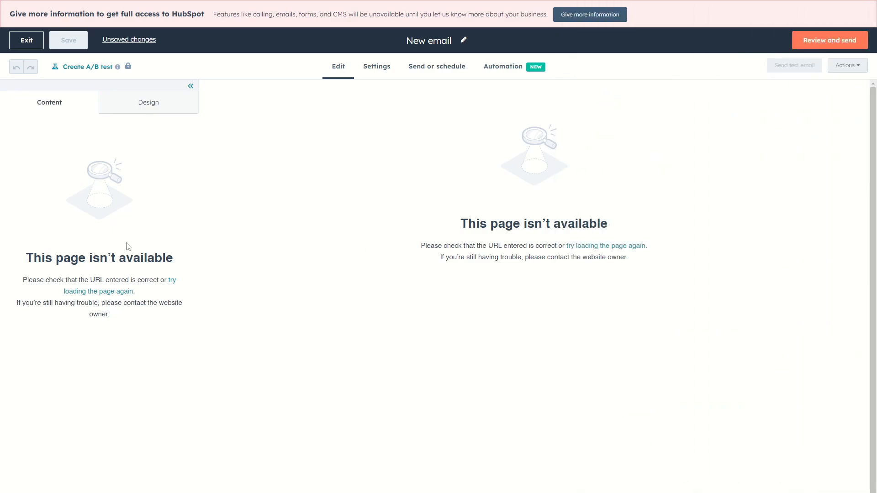
# Leave the email editor and return to the marketing email overview
pyautogui.moveTo(46, 260); pyautogui.dragTo(138, 264)
pyautogui.moveTo(505, 225); pyautogui.dragTo(590, 226)
pyautogui.click(590, 225)
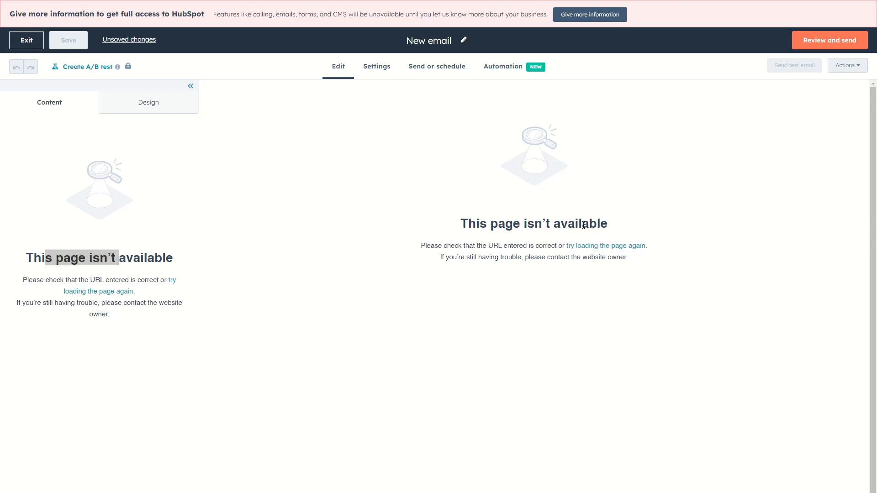
pyautogui.click(27, 40)
pyautogui.click(485, 45)
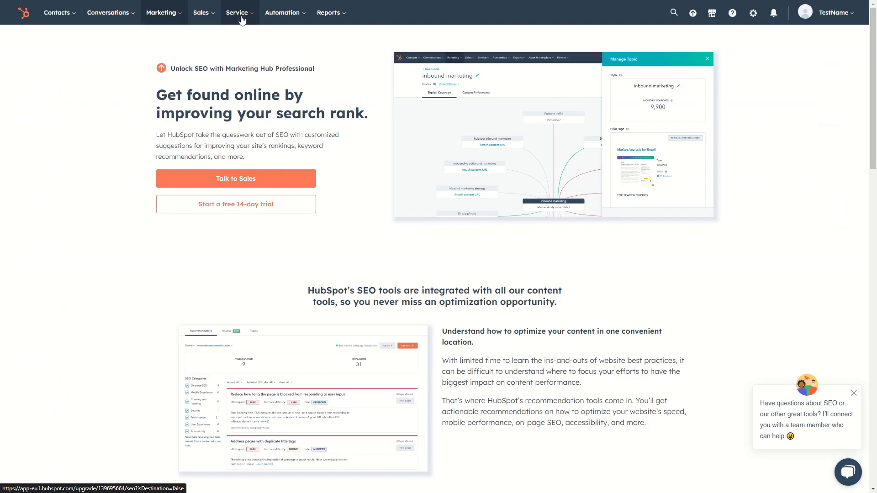
# Start a new service ticket named ticket1, keeping Support Pipeline as its pipeline and New as its status
pyautogui.click(240, 17)
pyautogui.click(242, 40)
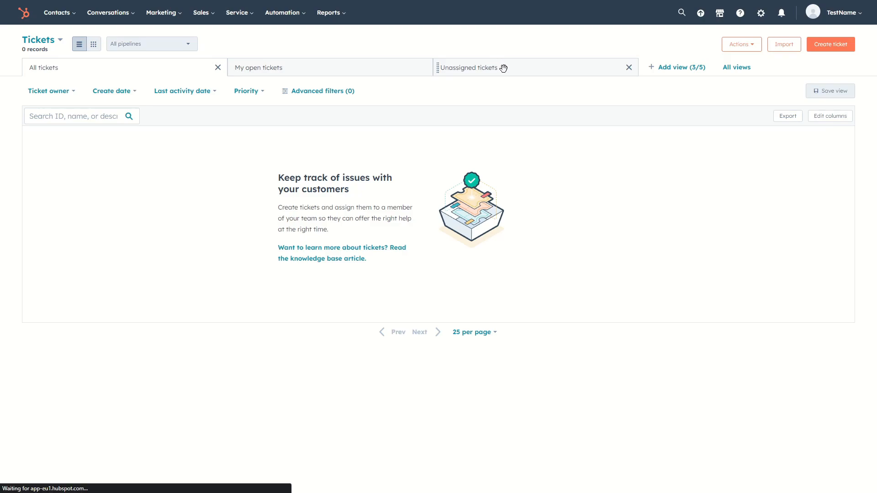
pyautogui.click(827, 45)
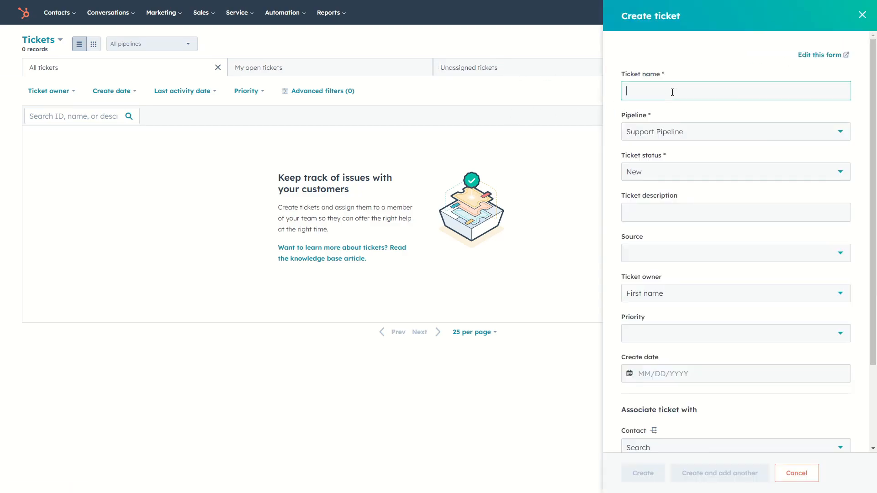
pyautogui.write('ticket1')
pyautogui.click(675, 132)
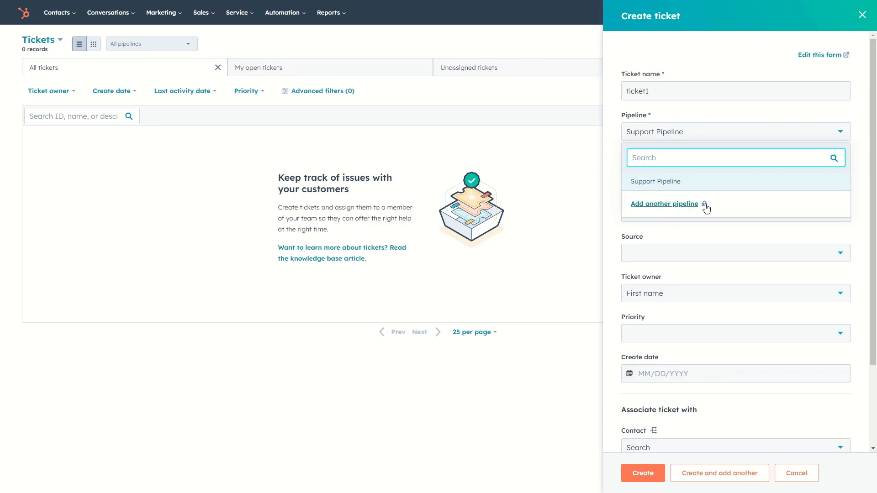
pyautogui.click(617, 198)
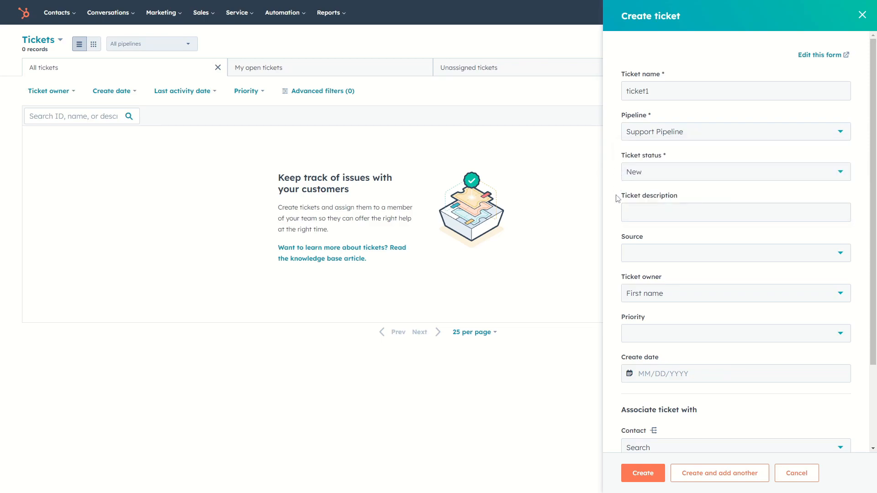
pyautogui.click(659, 179)
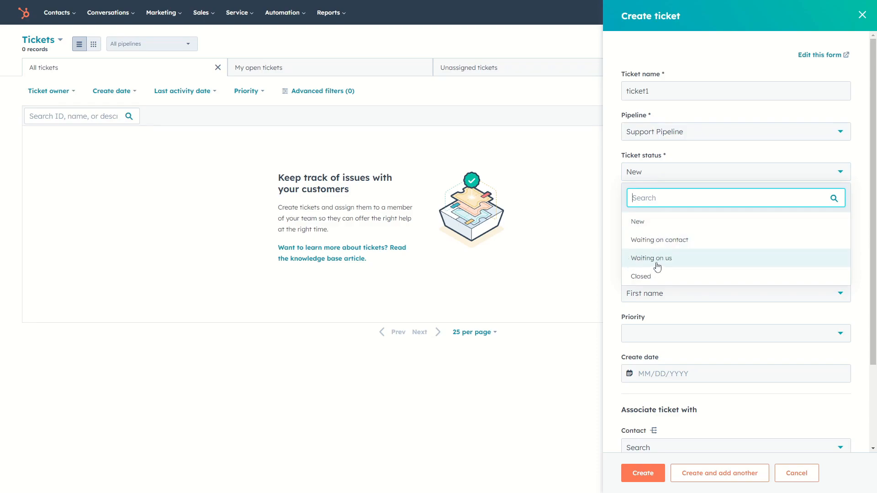
pyautogui.click(610, 221)
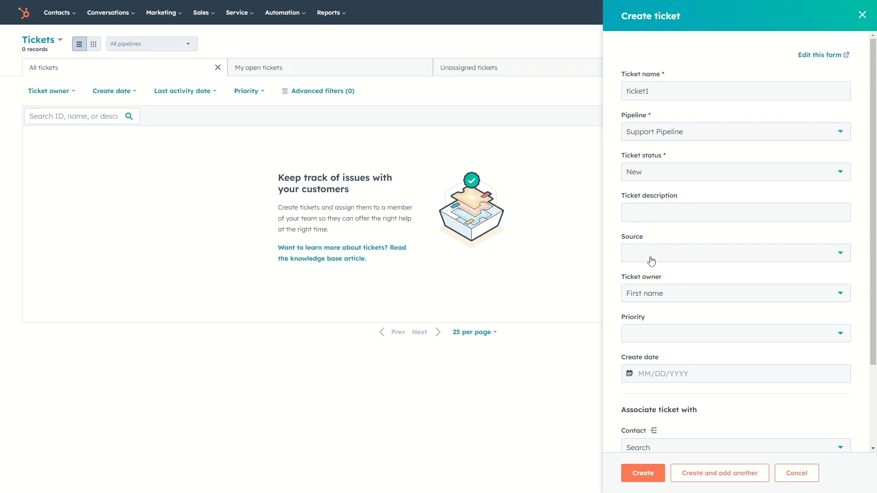
# Set the ticket's source to Chat and its priority to High, and create the ticket
pyautogui.click(652, 261)
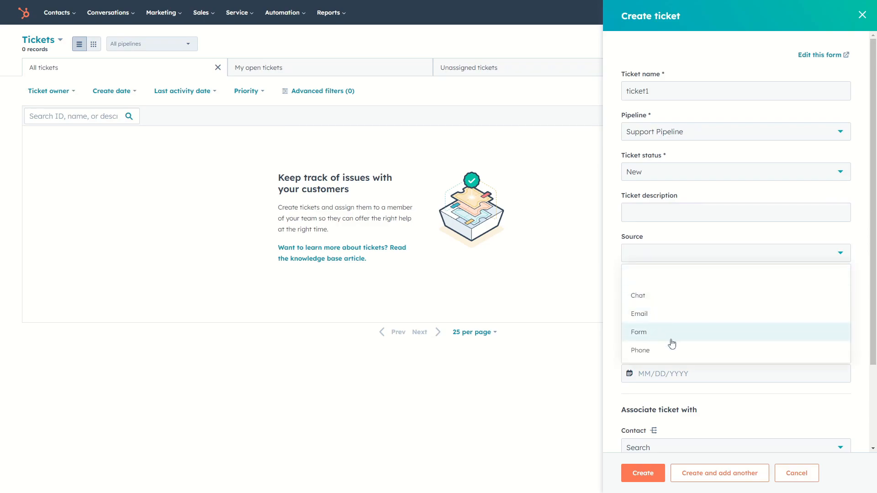
pyautogui.click(642, 299)
pyautogui.scroll(-2, 628, 205)
pyautogui.click(670, 235)
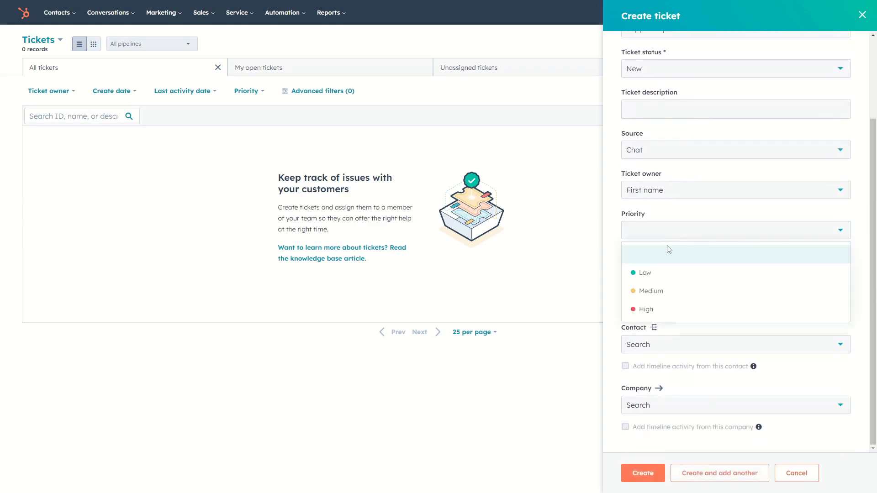
pyautogui.click(652, 309)
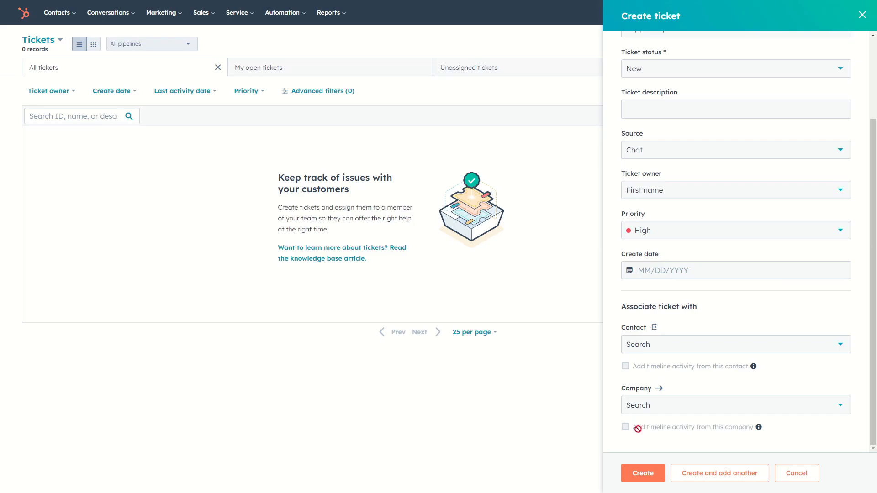
pyautogui.click(641, 475)
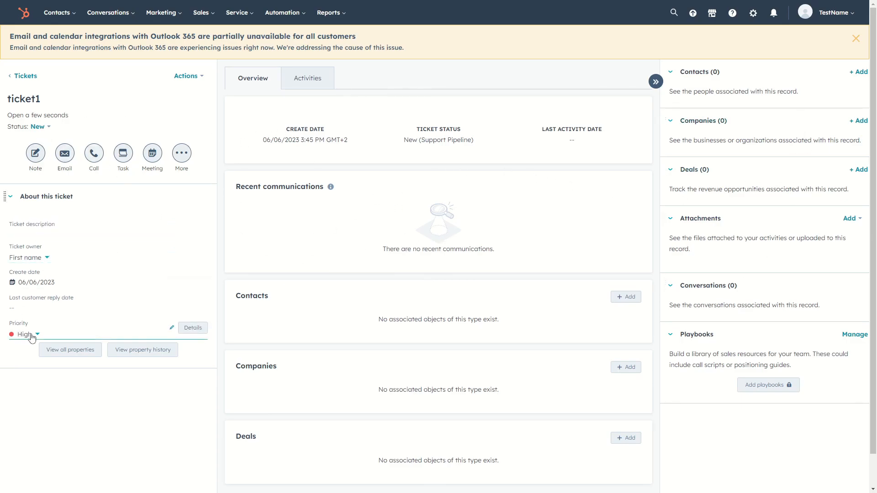
# Look over the new ticket's priority choices and extra actions, and view it in the list of my open tickets
pyautogui.click(58, 338)
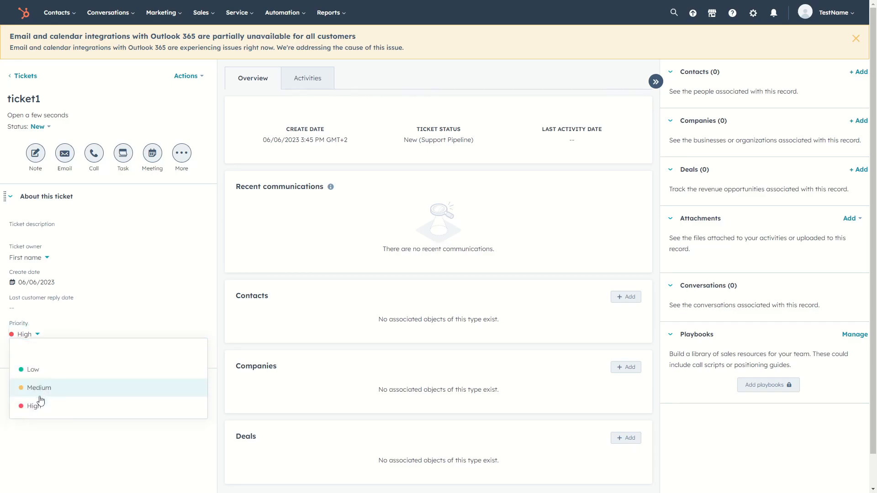
pyautogui.click(68, 452)
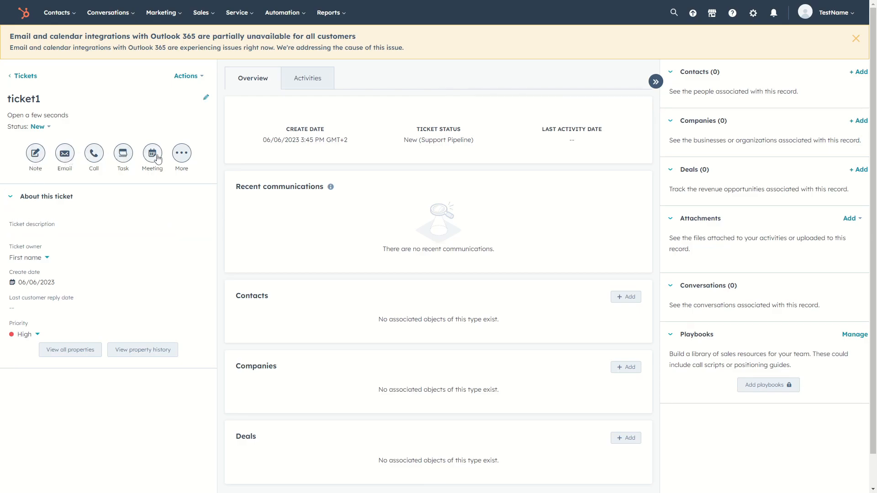
pyautogui.click(185, 157)
pyautogui.click(195, 139)
pyautogui.click(25, 77)
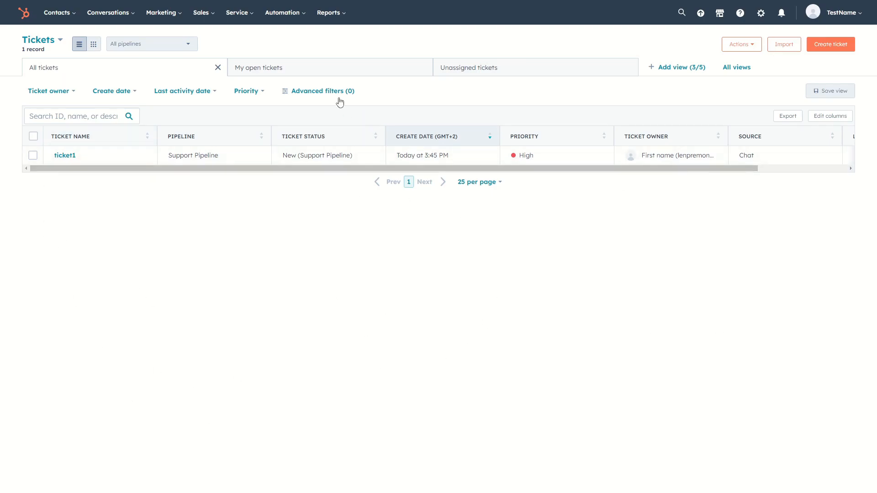
pyautogui.click(254, 67)
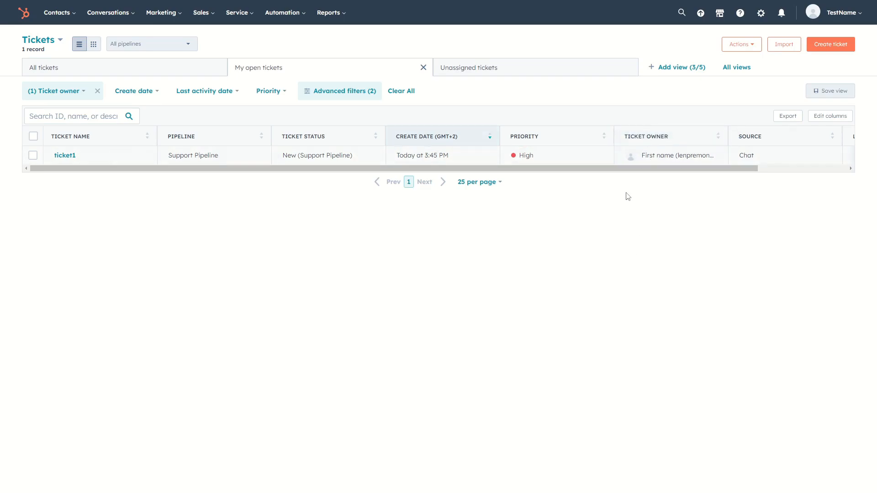
# Look at the Sequences and Workflows automation features and what plan they require
pyautogui.click(282, 12)
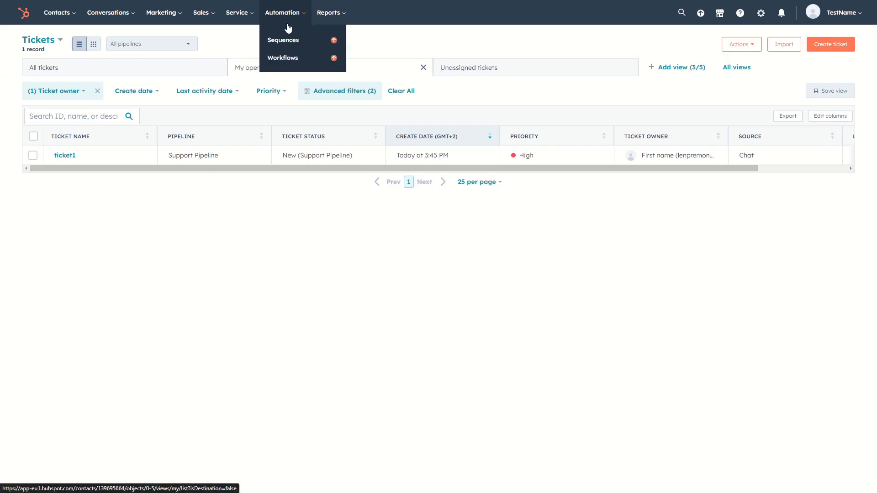
pyautogui.click(283, 42)
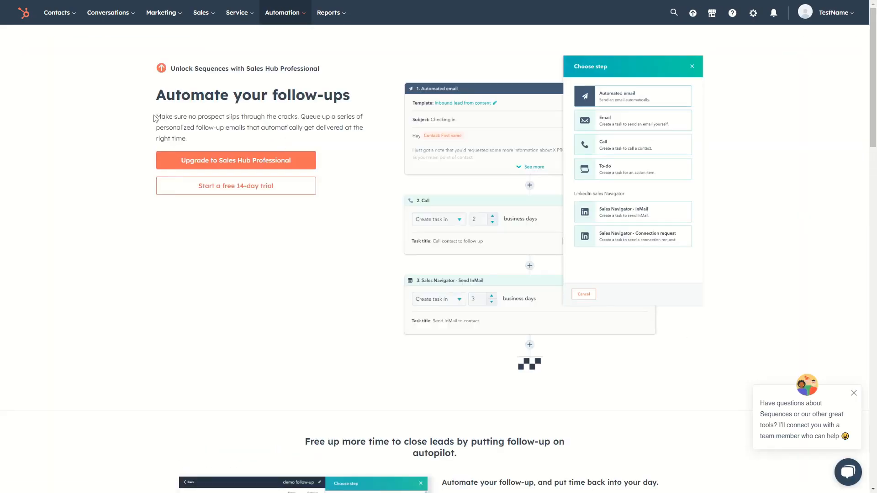
pyautogui.click(282, 12)
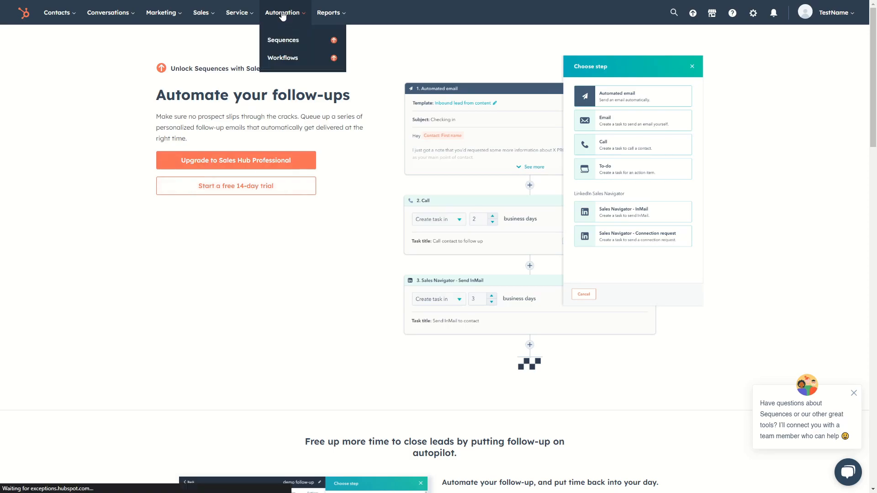
pyautogui.click(282, 58)
# Examine the Traffic Analytics and Custom Behavioral Events tools and the upgrade offer for using them
pyautogui.click(329, 13)
pyautogui.click(332, 43)
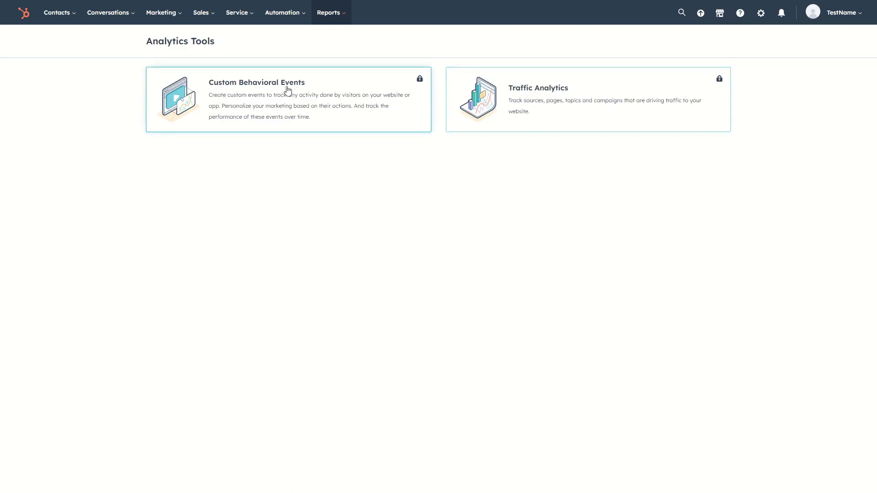
pyautogui.click(508, 102)
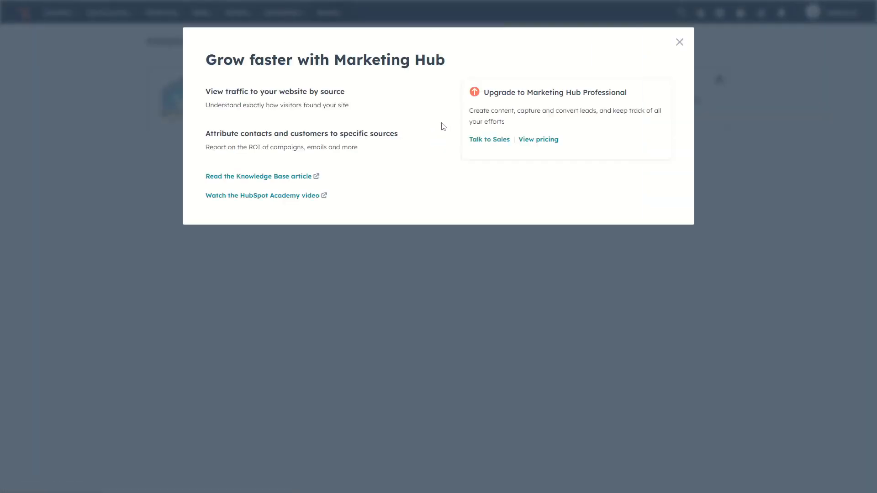
pyautogui.moveTo(487, 95); pyautogui.dragTo(551, 94)
pyautogui.click(680, 43)
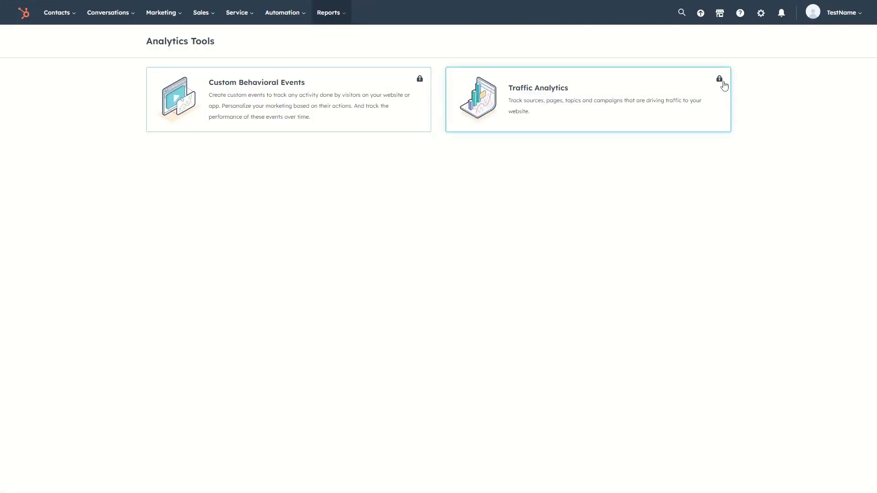
pyautogui.click(418, 83)
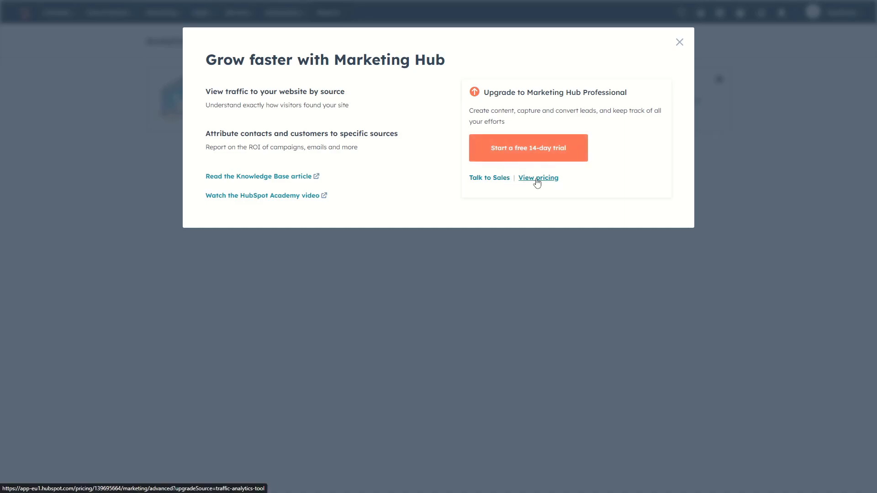
pyautogui.click(680, 43)
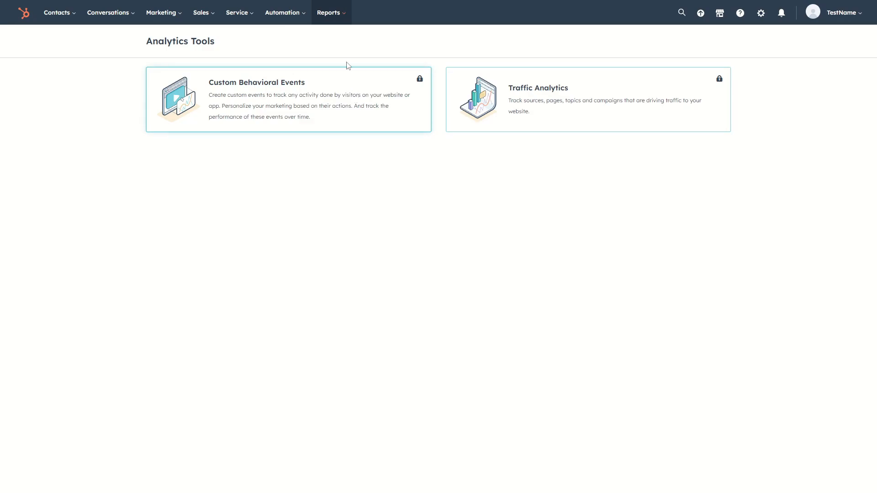
# Create a dashboard from the Business Unit Overview template with all its reports, letting everyone view and edit it
pyautogui.click(336, 14)
pyautogui.click(337, 59)
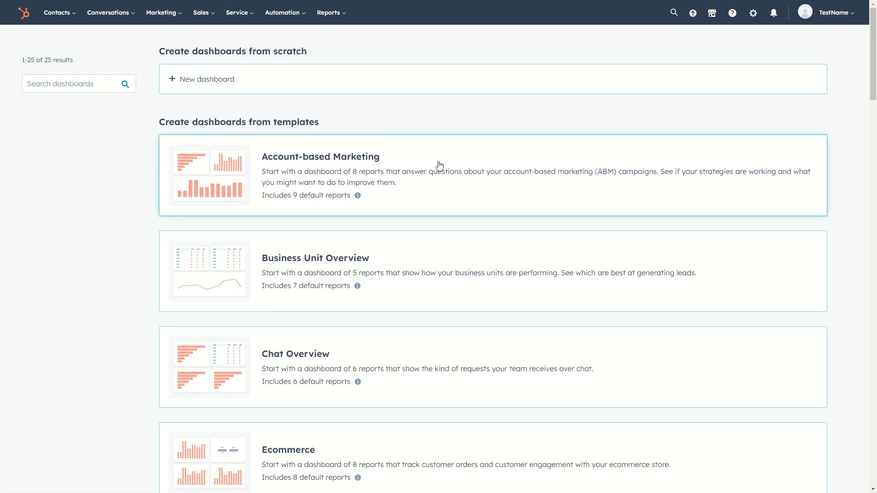
pyautogui.scroll(-10, 439, 165)
pyautogui.scroll(10, 438, 182)
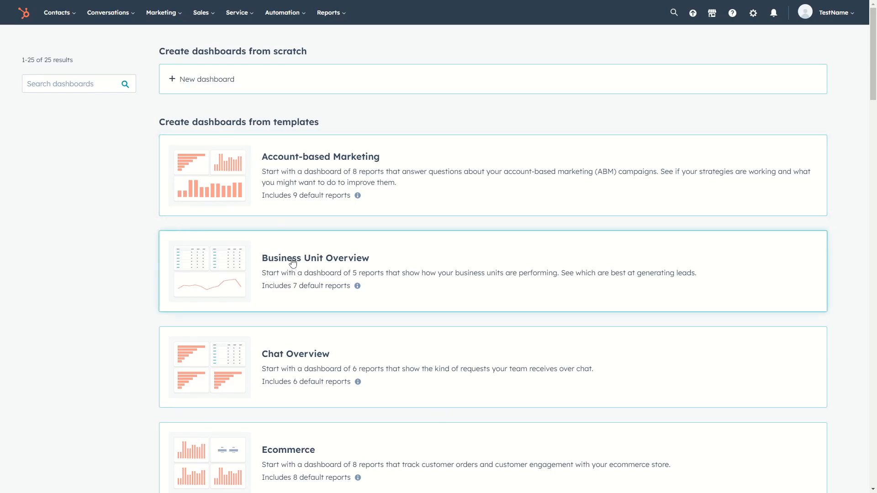
pyautogui.click(330, 266)
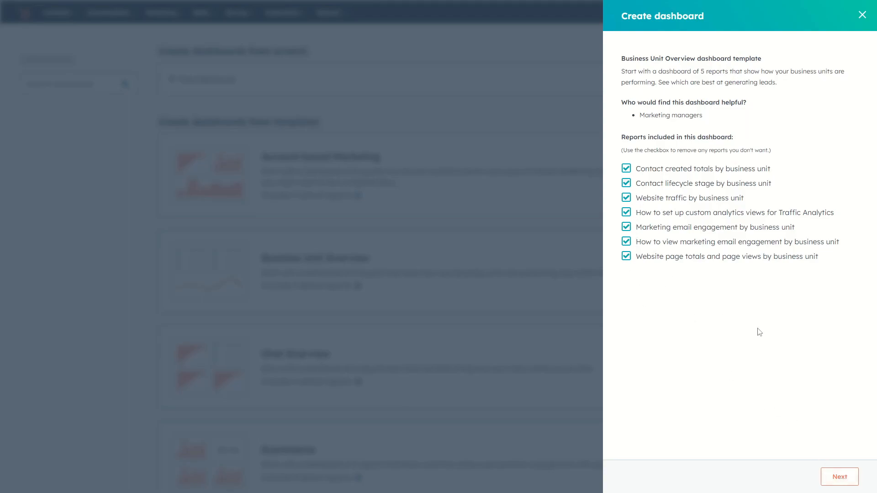
pyautogui.click(840, 476)
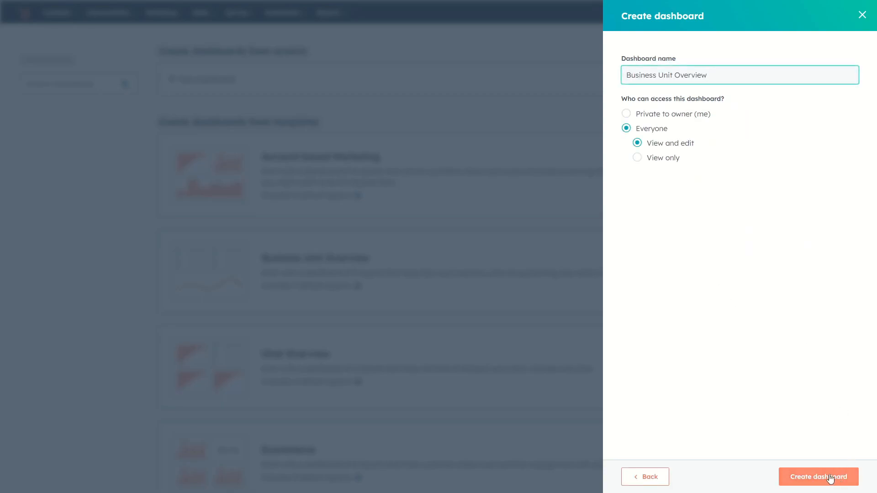
pyautogui.moveTo(721, 80); pyautogui.dragTo(625, 111)
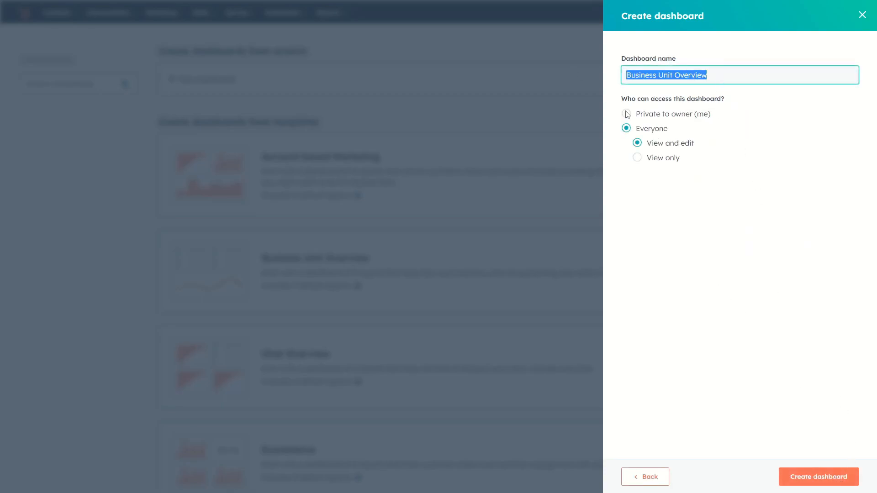
pyautogui.click(816, 480)
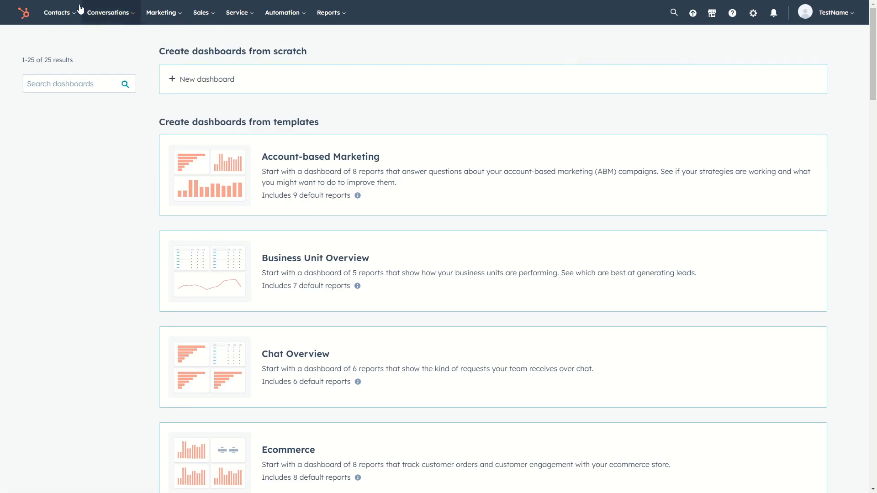
# Open the Business Unit Overview dashboard from the reports area and check the list of available dashboards
pyautogui.click(25, 12)
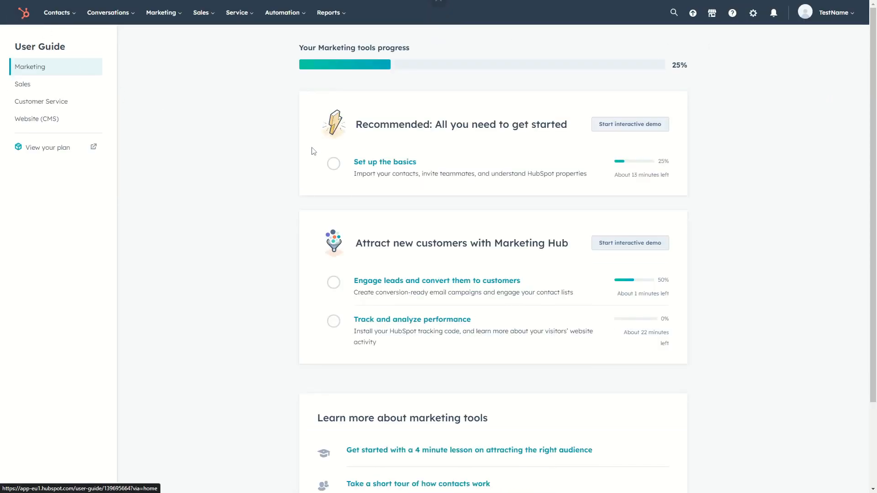
pyautogui.click(326, 14)
pyautogui.click(327, 58)
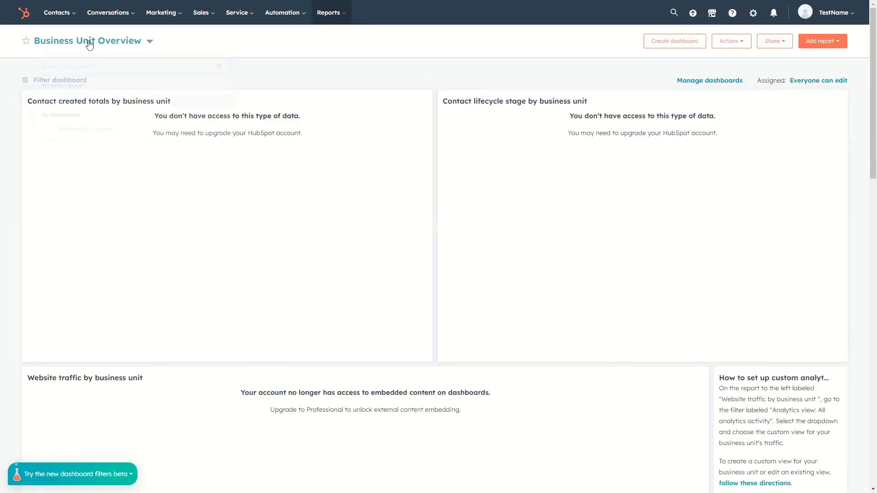
pyautogui.click(85, 40)
pyautogui.click(67, 113)
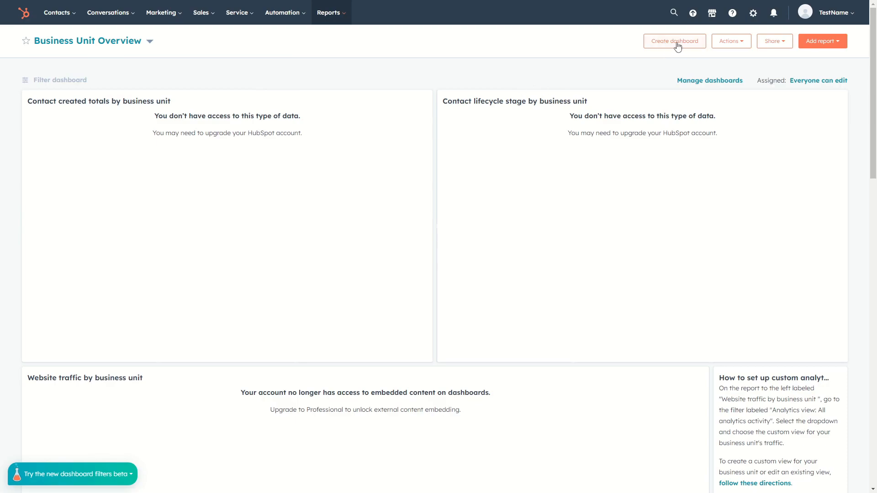
# Review the name, owner and description fields in the Business Unit Overview dashboard's details, leaving without saving
pyautogui.click(737, 44)
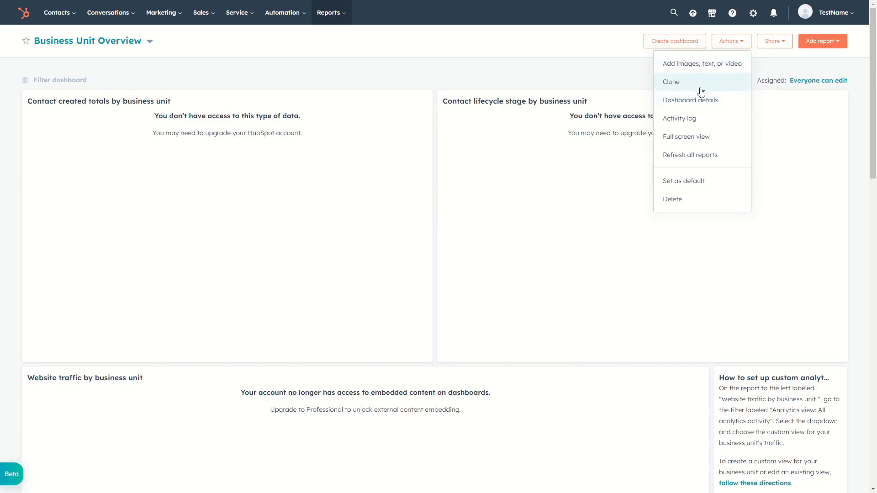
pyautogui.click(701, 105)
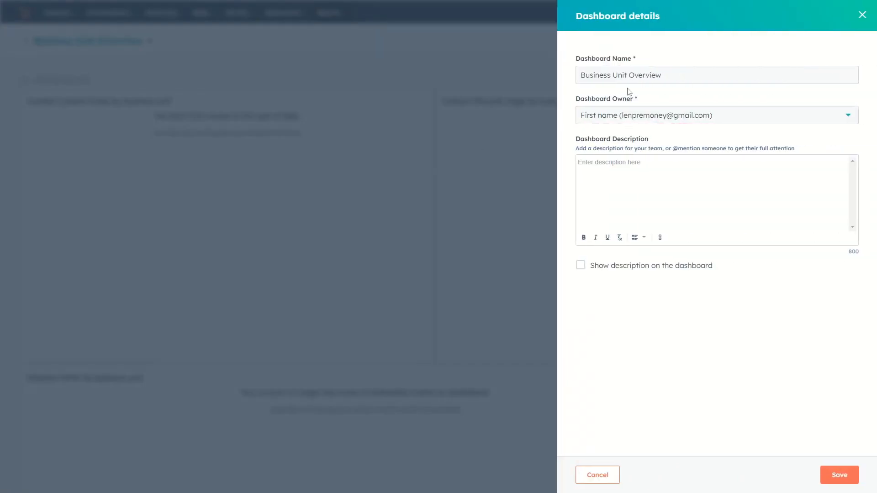
pyautogui.moveTo(694, 80); pyautogui.dragTo(575, 83)
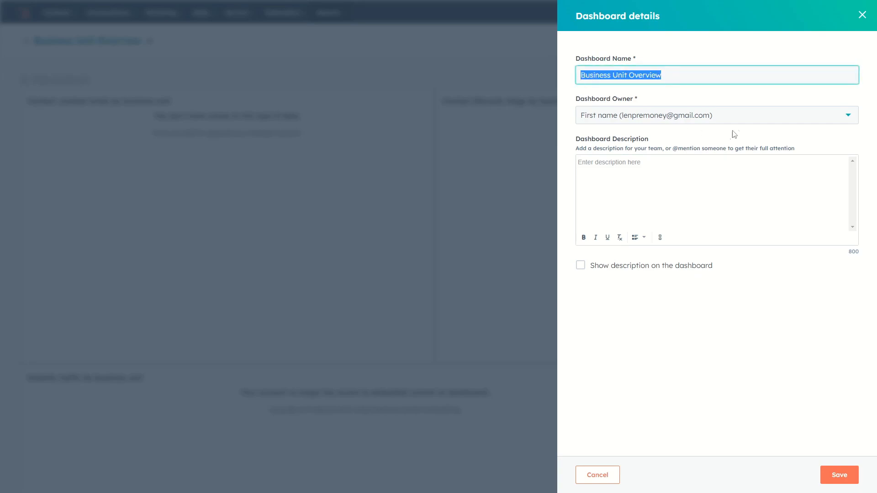
pyautogui.click(644, 170)
pyautogui.click(599, 475)
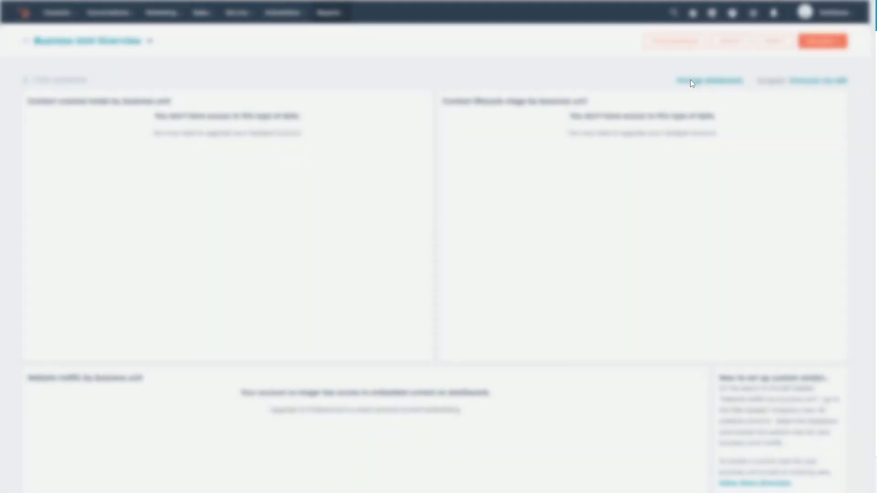
# View the Business Unit Overview dashboard in full screen, then return to the normal view
pyautogui.click(731, 41)
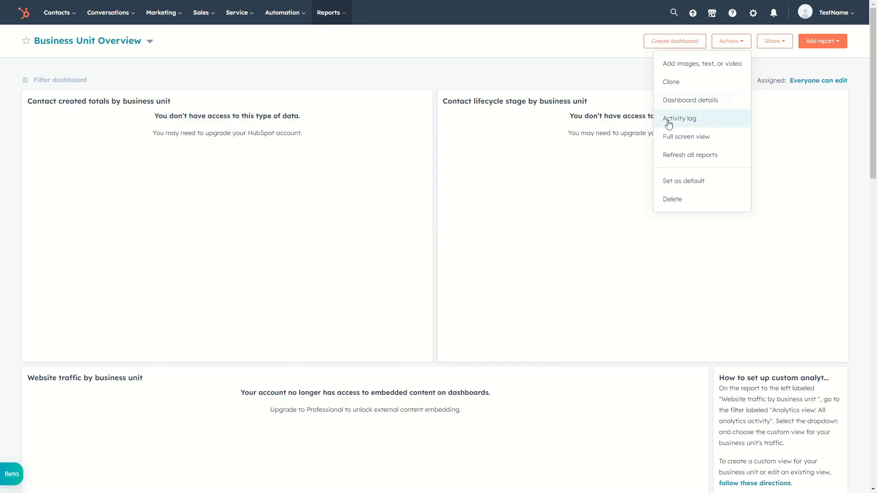
pyautogui.click(694, 140)
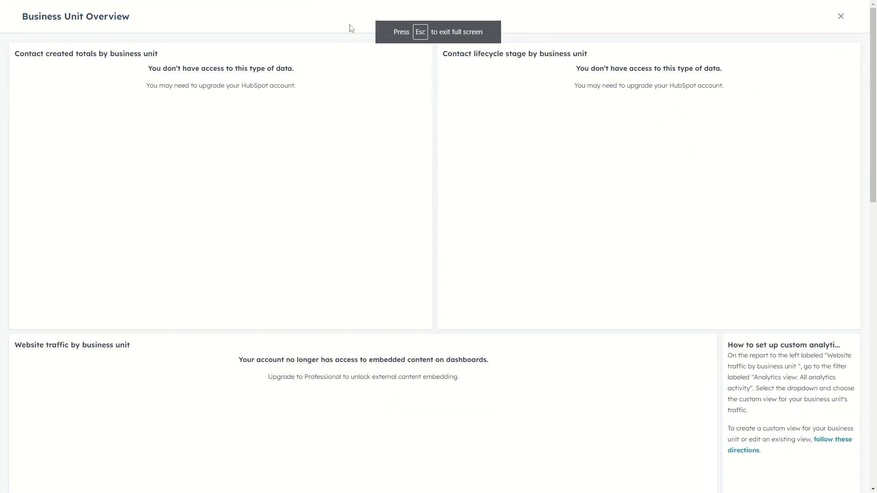
pyautogui.click(840, 18)
# Set the Business Unit Overview dashboard as the default reports dashboard
pyautogui.click(730, 40)
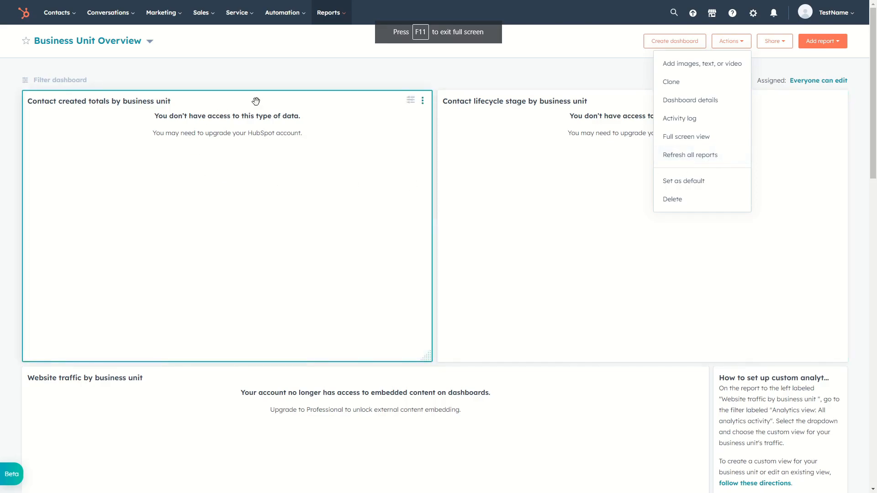
pyautogui.scroll(-5, 425, 266)
pyautogui.scroll(5, 361, 270)
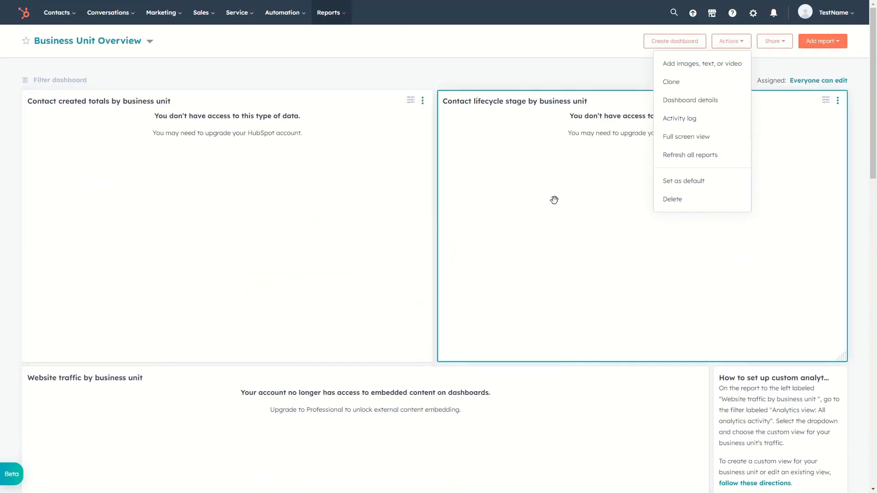
pyautogui.click(703, 183)
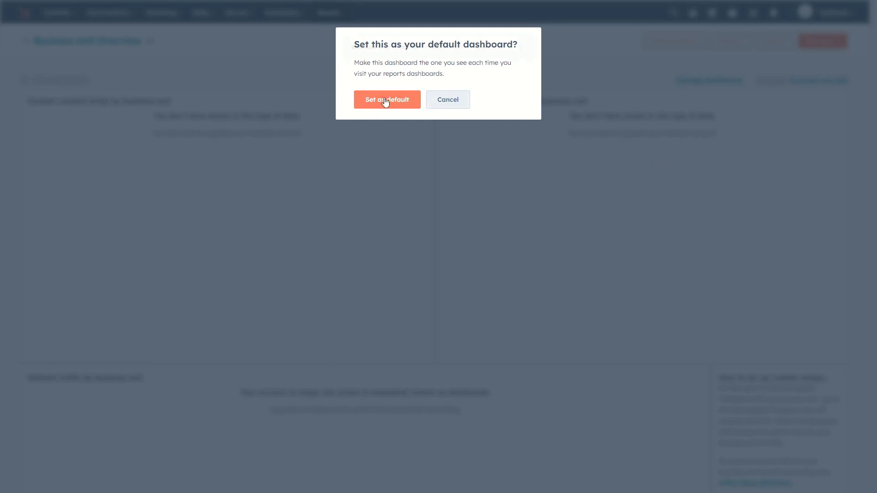
pyautogui.click(385, 100)
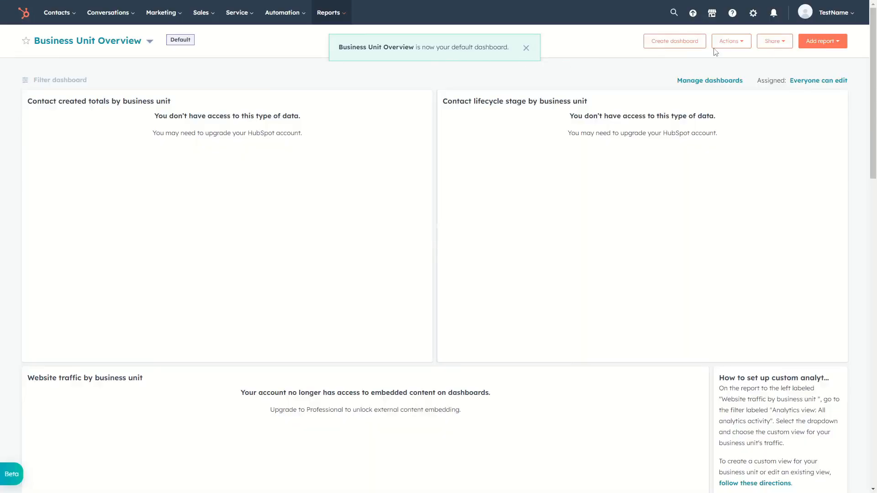
# Check the actions available for the default dashboard and the options for adding a report to it
pyautogui.click(739, 45)
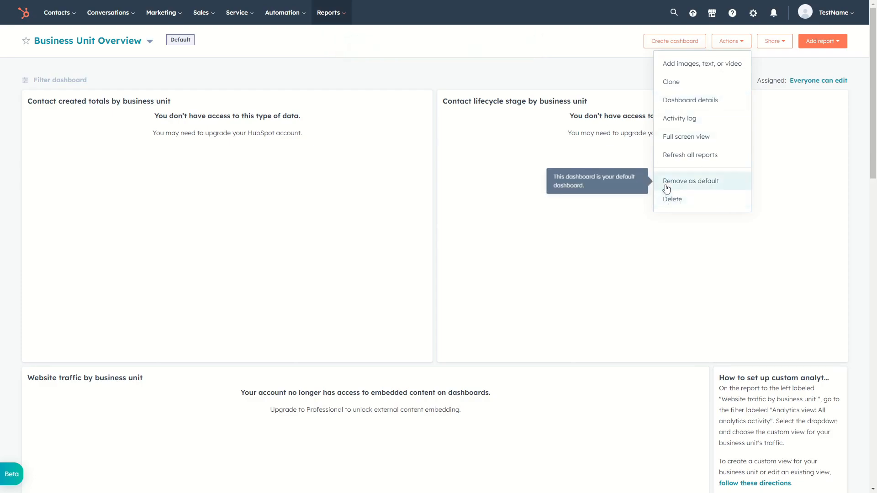
pyautogui.click(638, 61)
pyautogui.click(822, 41)
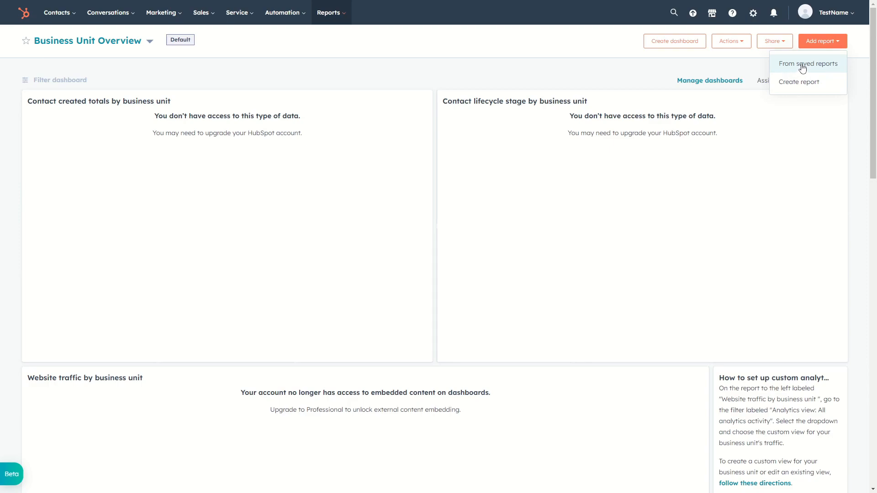
pyautogui.click(518, 57)
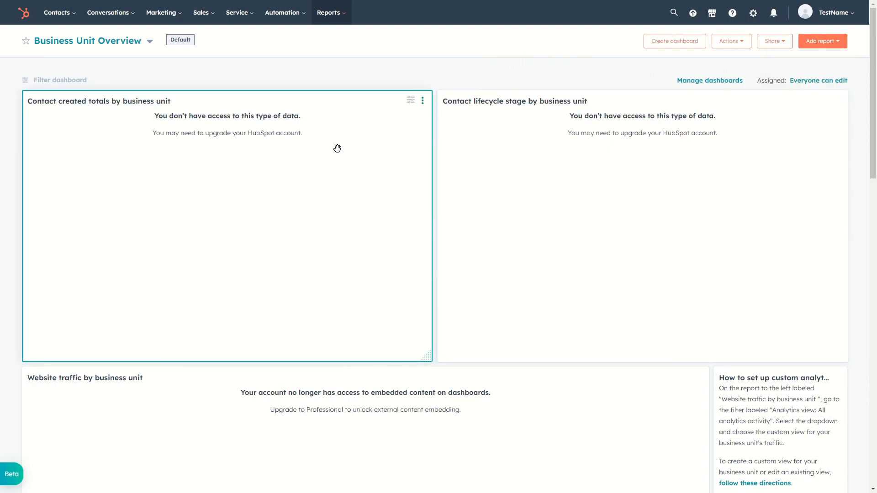
# Look through all the reports on the Business Unit Overview dashboard and check its default label
pyautogui.scroll(-10, 177, 117)
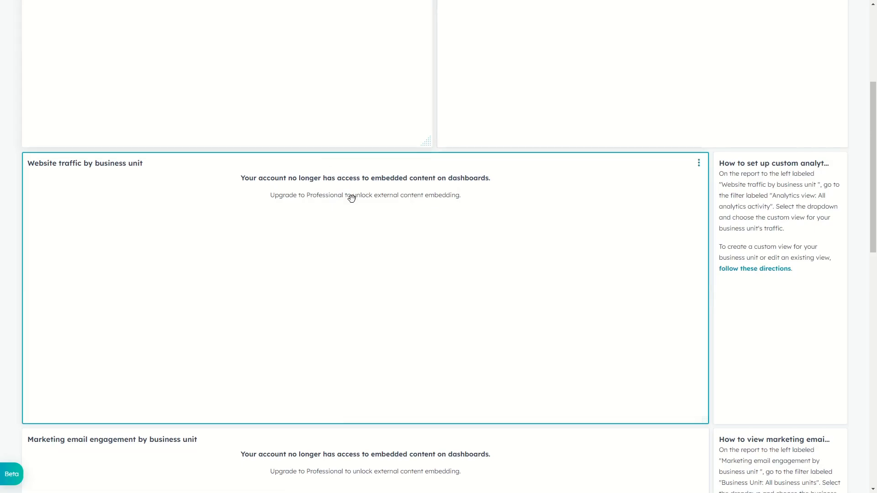
pyautogui.scroll(-7, 378, 286)
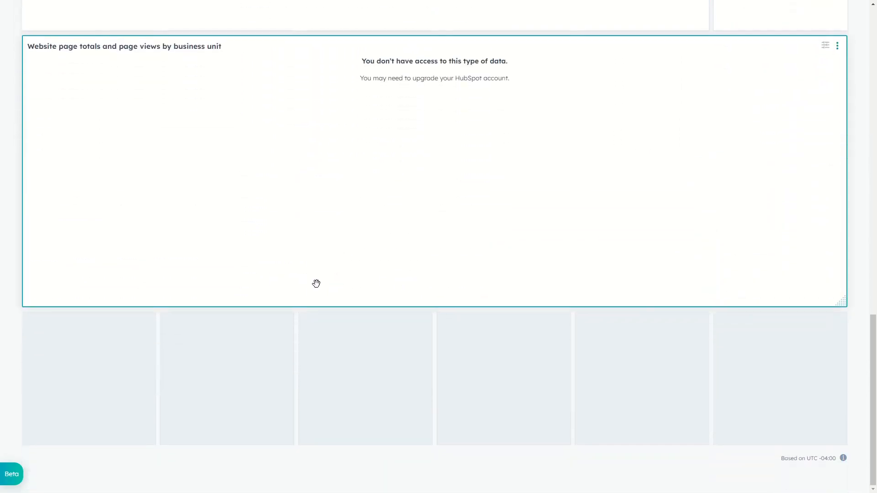
pyautogui.scroll(17, 338, 284)
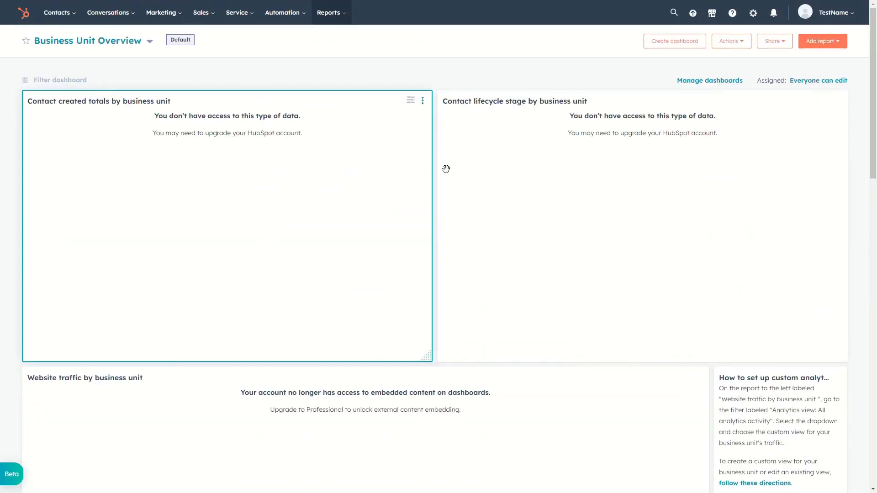
pyautogui.scroll(-5, 497, 243)
pyautogui.scroll(5, 227, 177)
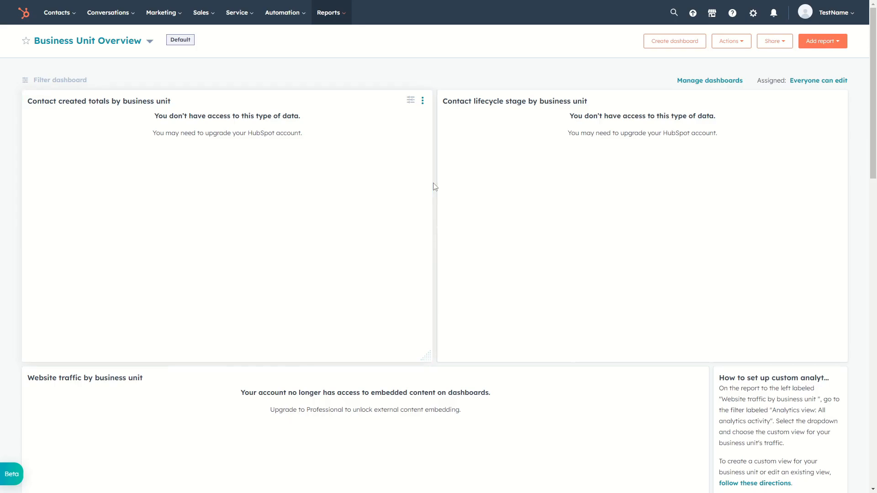
pyautogui.scroll(-7, 440, 238)
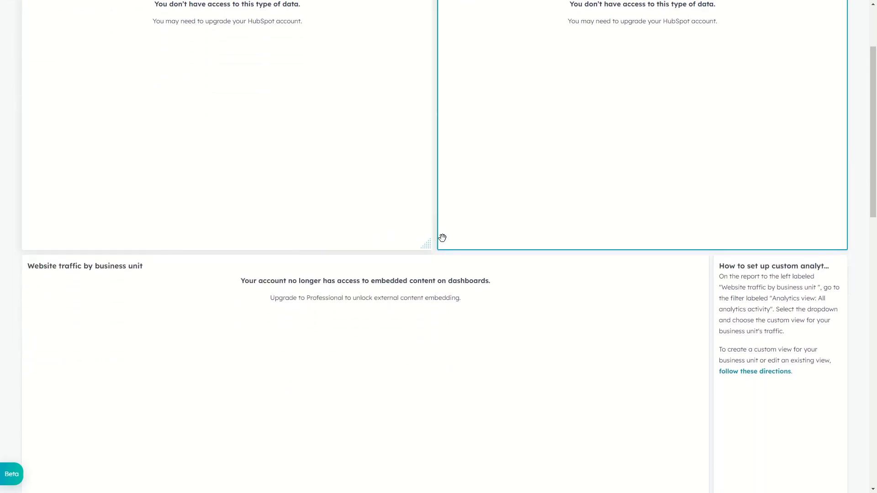
pyautogui.scroll(-8, 429, 248)
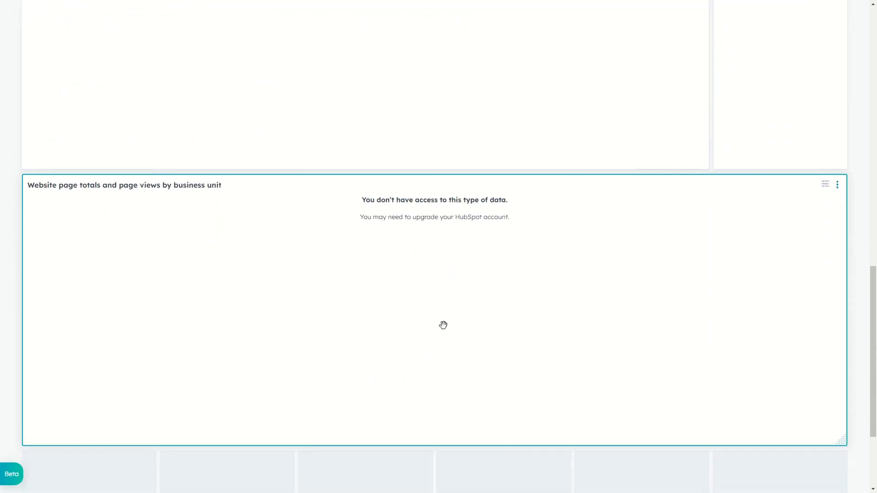
pyautogui.scroll(15, 443, 325)
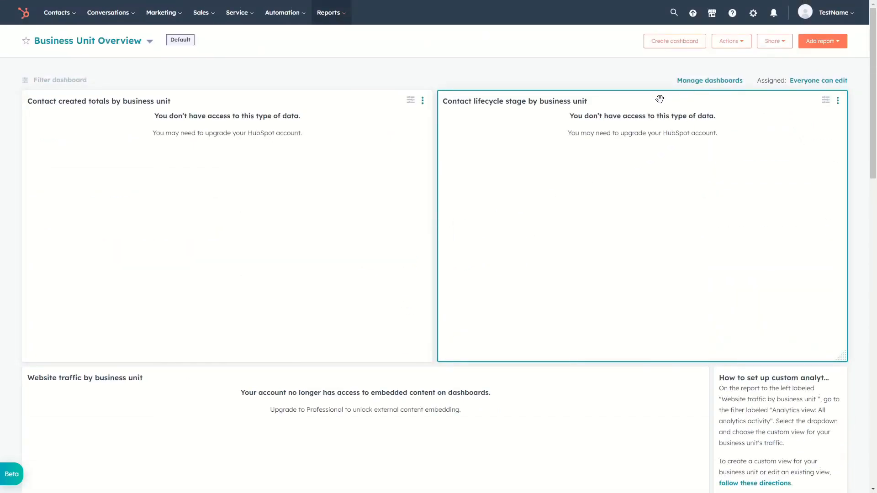
pyautogui.moveTo(171, 42)
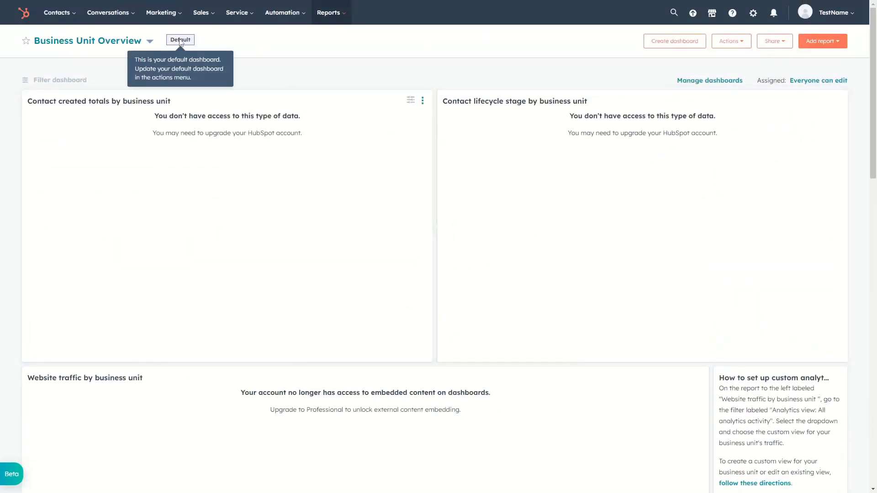
pyautogui.click(149, 43)
# Open the sales Tasks page and skip the tour about saved views
pyautogui.click(201, 15)
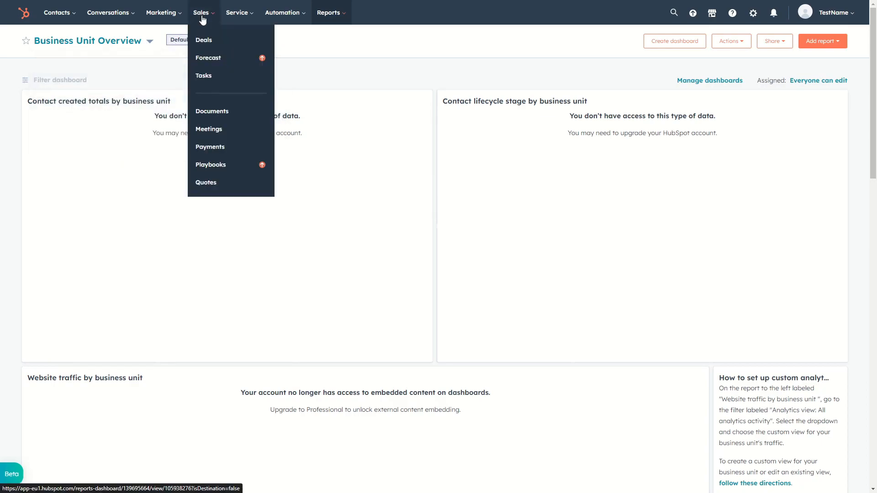
pyautogui.click(207, 76)
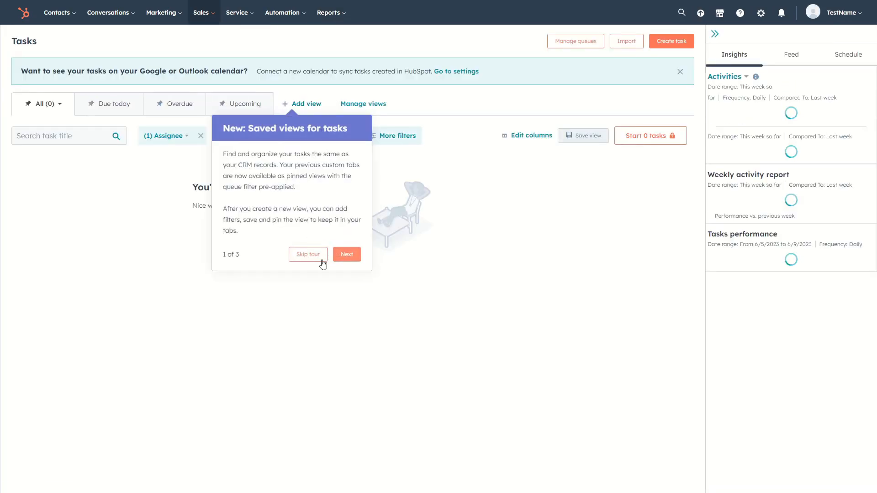
pyautogui.click(306, 256)
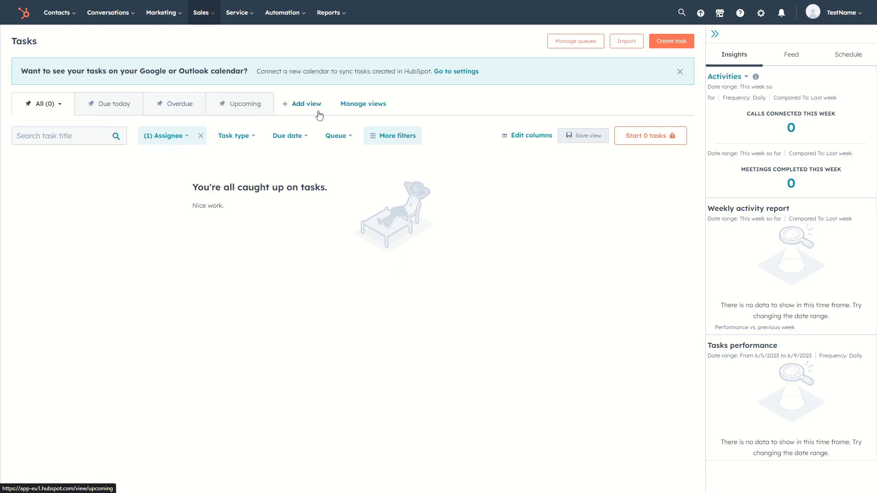
# Look through the standard views that can be added to the Tasks page
pyautogui.click(304, 107)
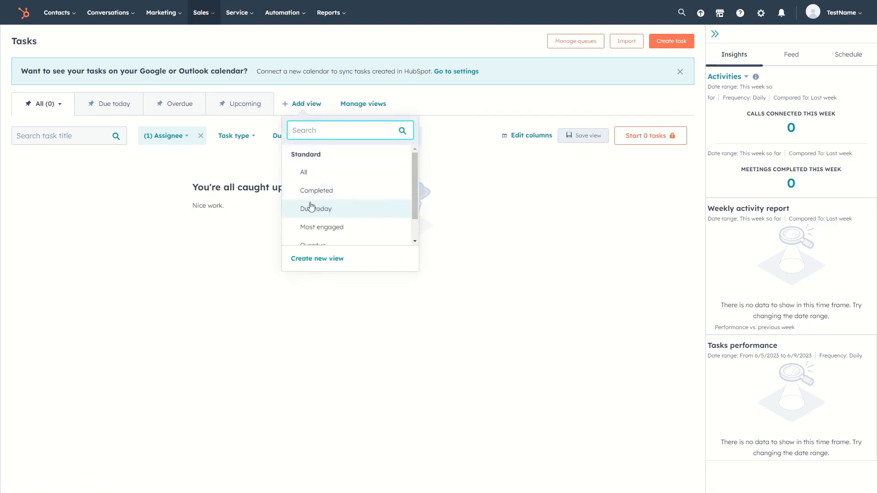
pyautogui.scroll(-1, 417, 203)
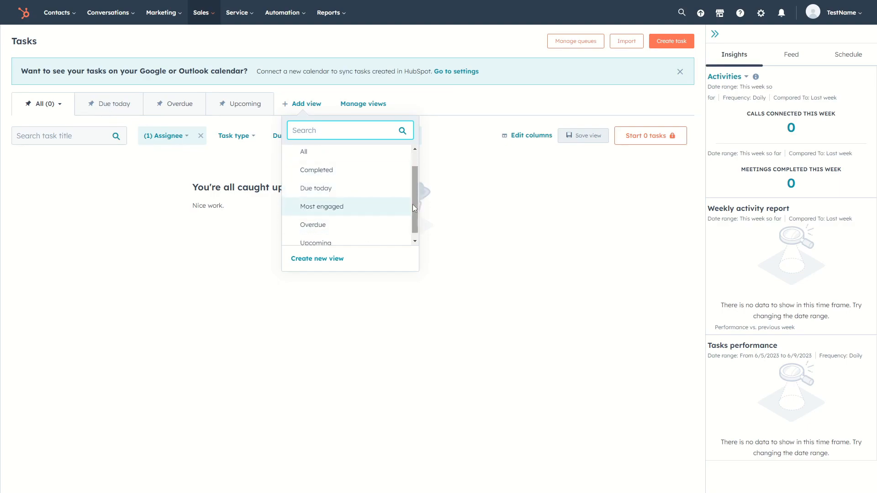
pyautogui.scroll(-1, 412, 205)
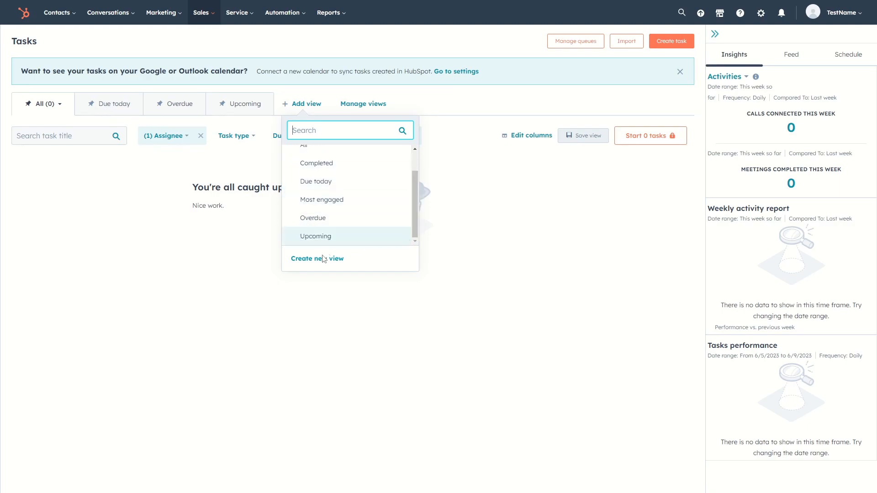
pyautogui.click(257, 311)
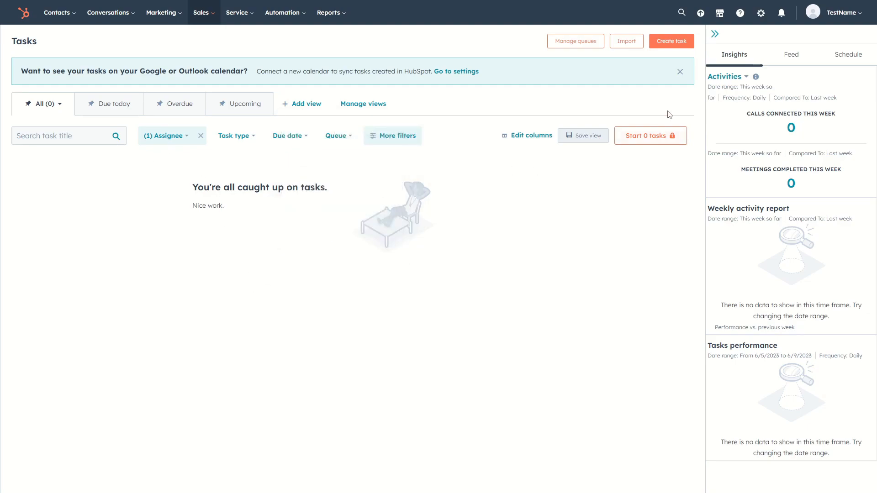
# Start a new task titled Task#1 with type Email and High priority
pyautogui.click(677, 40)
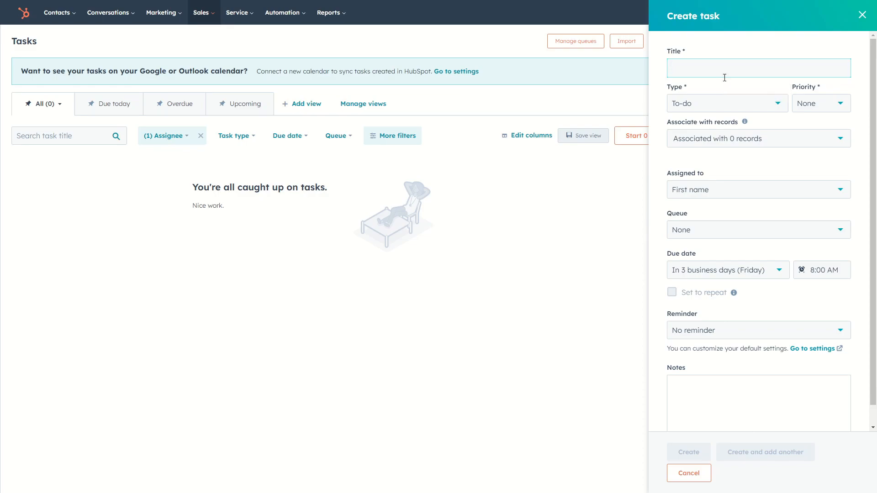
pyautogui.write('Task#1')
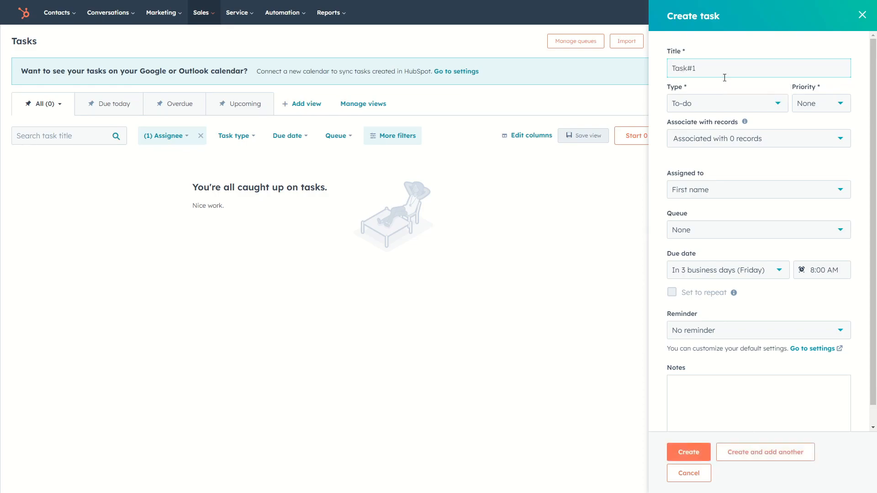
pyautogui.click(735, 105)
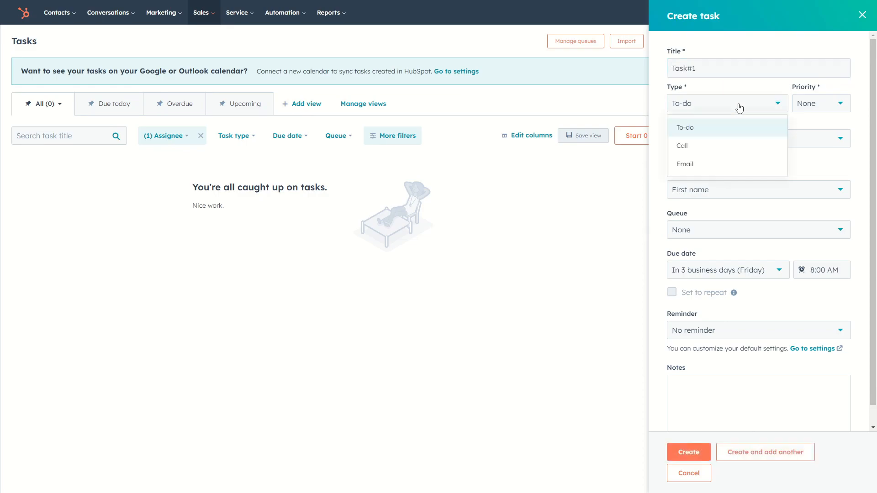
pyautogui.click(697, 164)
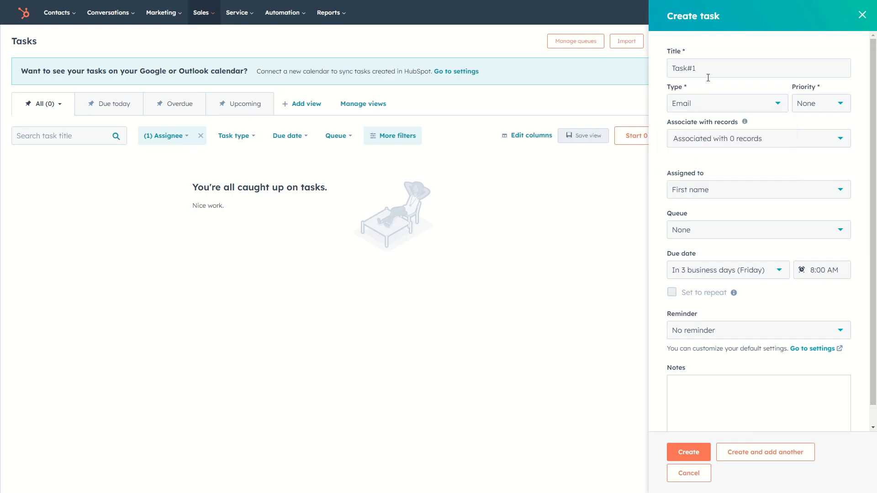
pyautogui.click(683, 108)
pyautogui.click(822, 103)
pyautogui.click(821, 183)
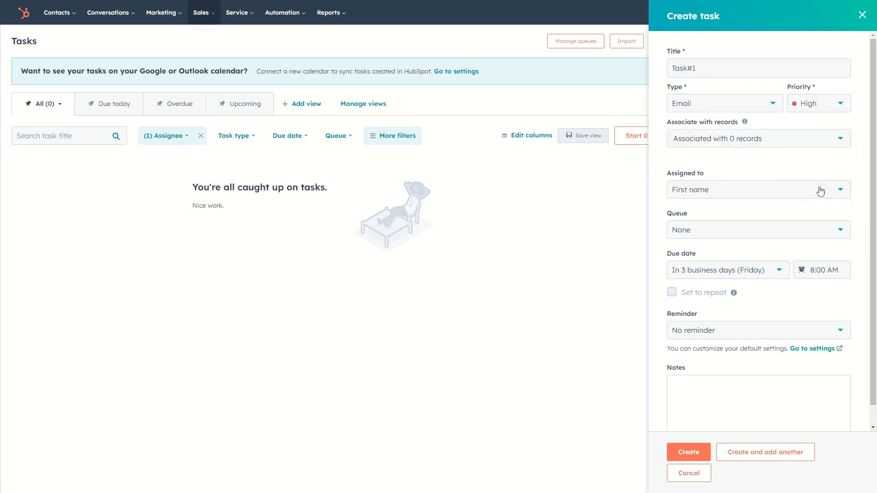
# Look through the company, contact, deal and ticket records that can be associated with the new task
pyautogui.click(728, 145)
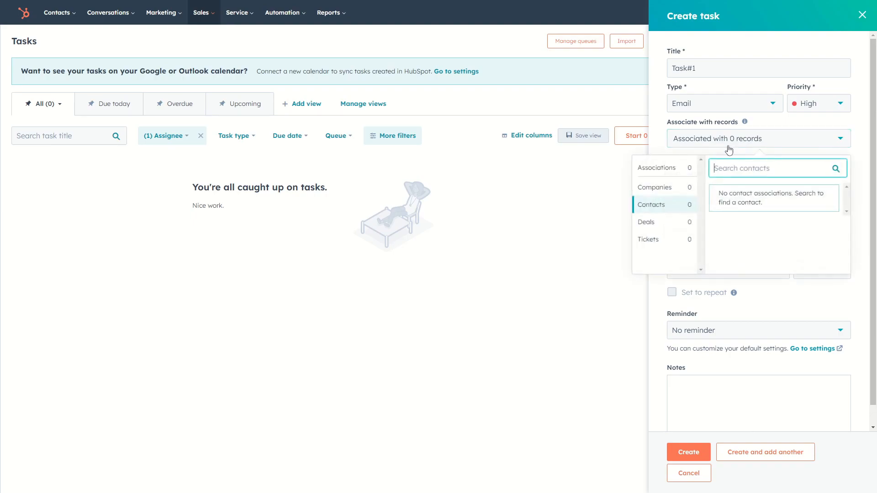
pyautogui.click(675, 191)
pyautogui.click(654, 204)
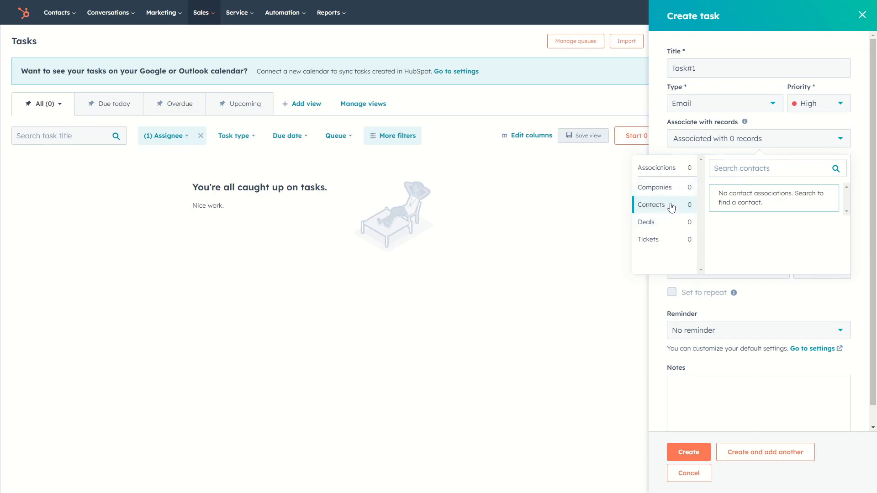
pyautogui.click(680, 229)
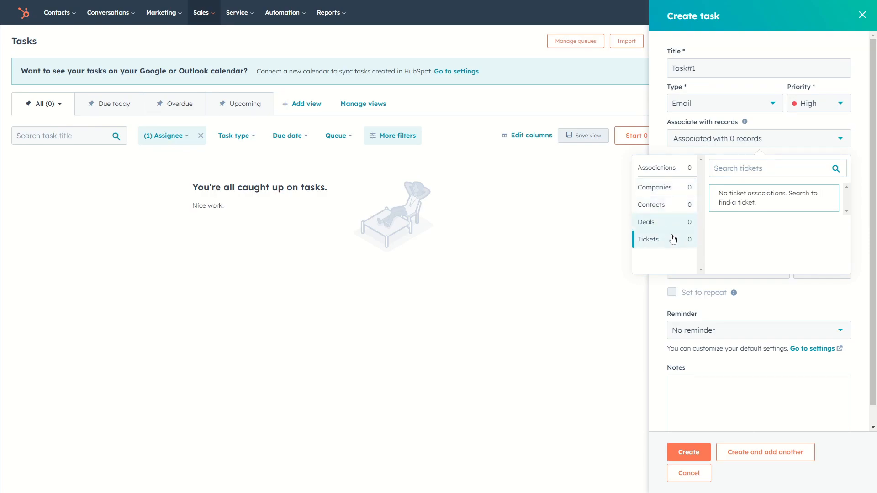
pyautogui.click(672, 239)
pyautogui.click(778, 298)
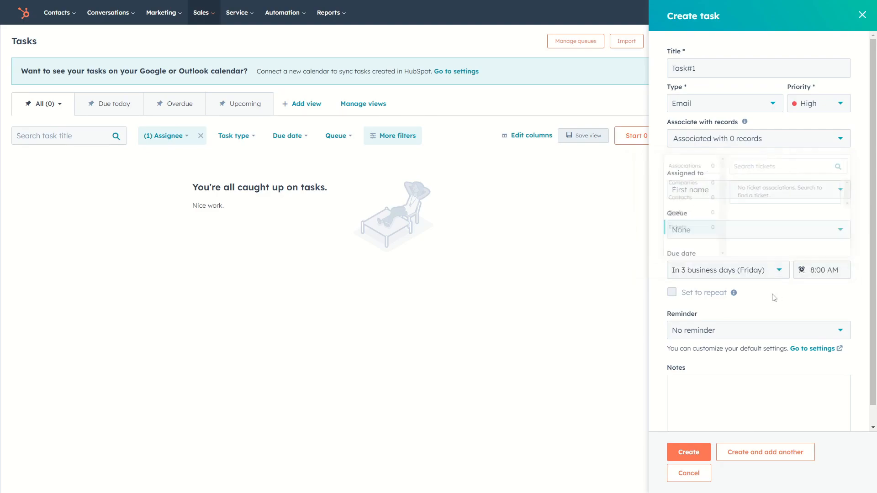
# Assign the new task to the account's own user and check the queue options
pyautogui.click(724, 194)
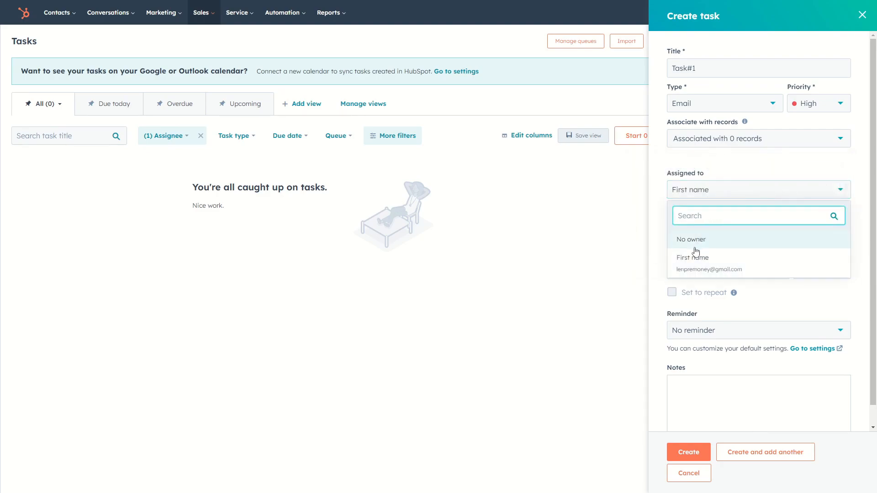
pyautogui.click(691, 270)
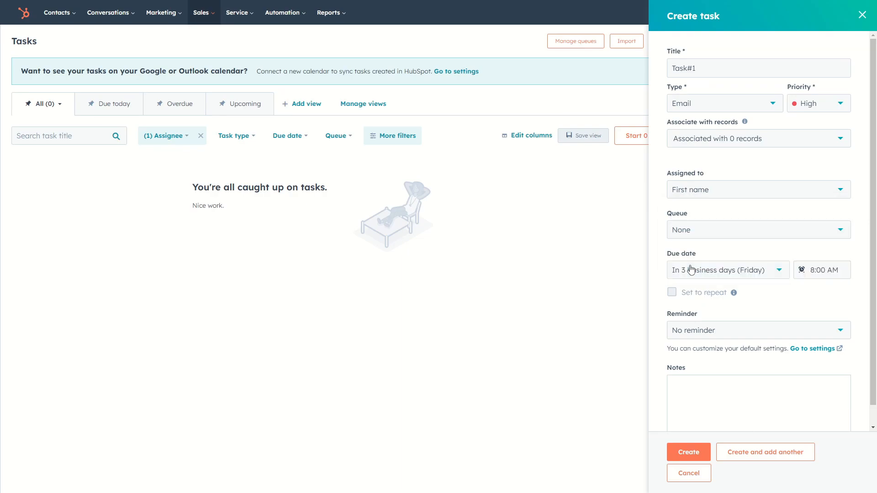
pyautogui.click(692, 237)
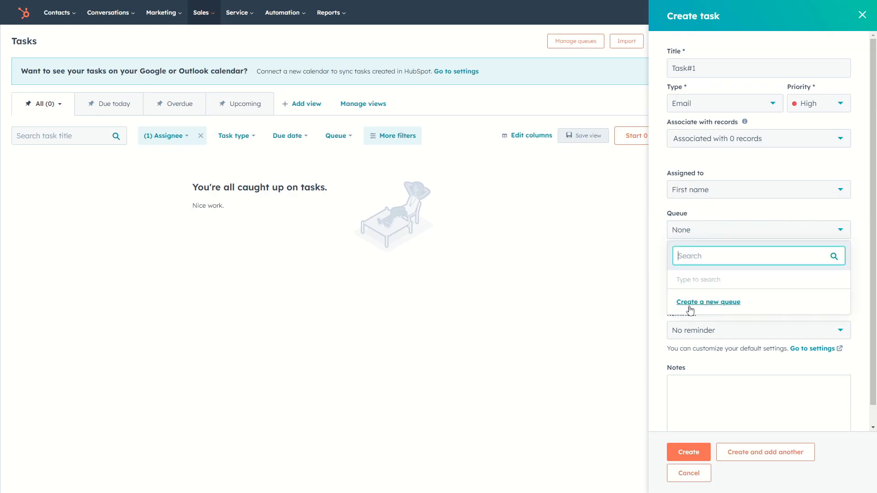
pyautogui.click(666, 279)
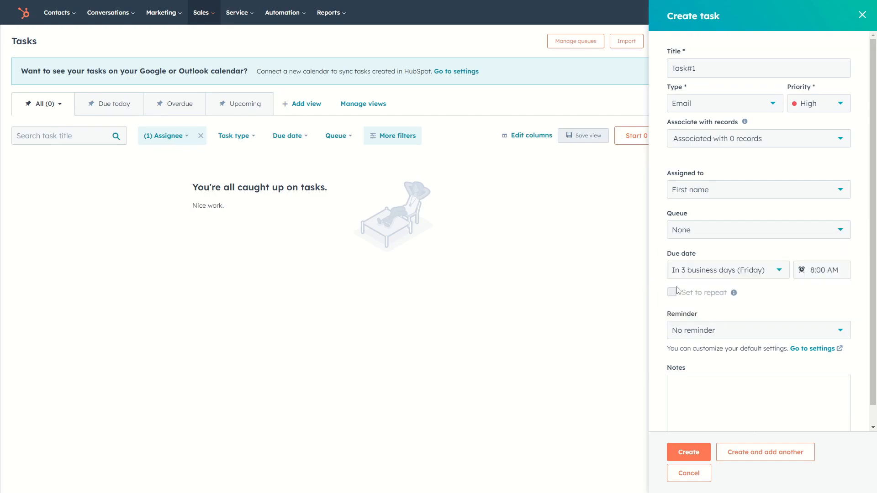
# Set the task's due date to Tomorrow and its reminder to At task due time, and create the task
pyautogui.click(750, 277)
pyautogui.scroll(2, 701, 337)
pyautogui.click(703, 315)
pyautogui.scroll(-1, 736, 294)
pyautogui.click(706, 317)
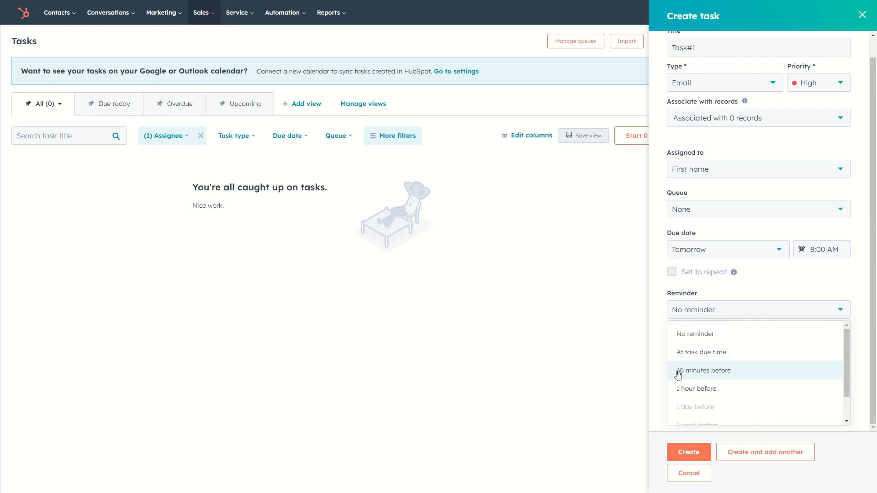
pyautogui.click(720, 358)
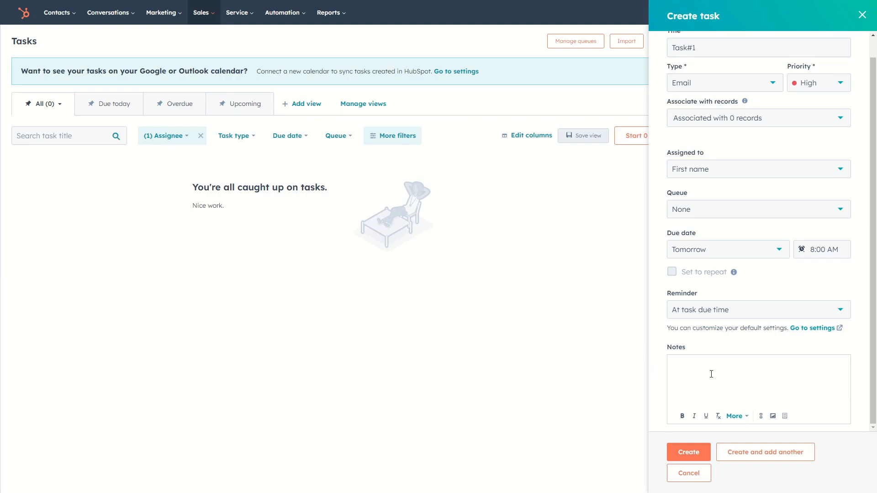
pyautogui.click(687, 456)
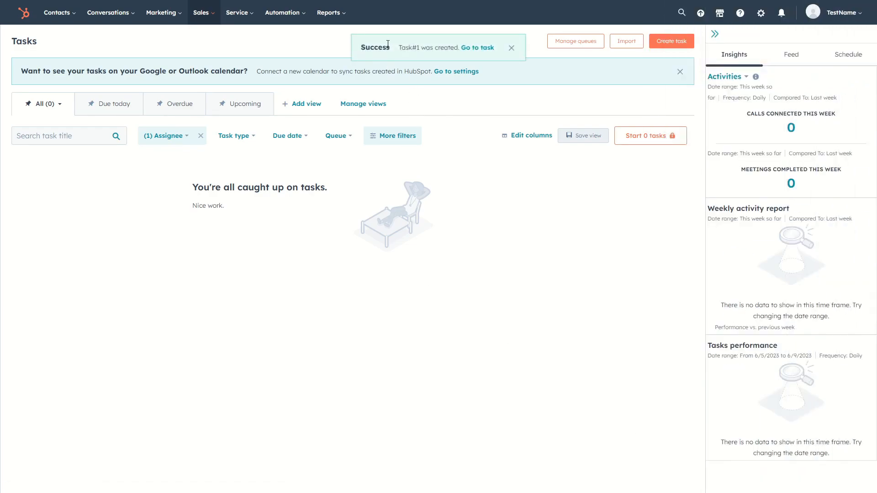
# Review the created Task#1's details, close them without changes, and try to start the task
pyautogui.click(473, 48)
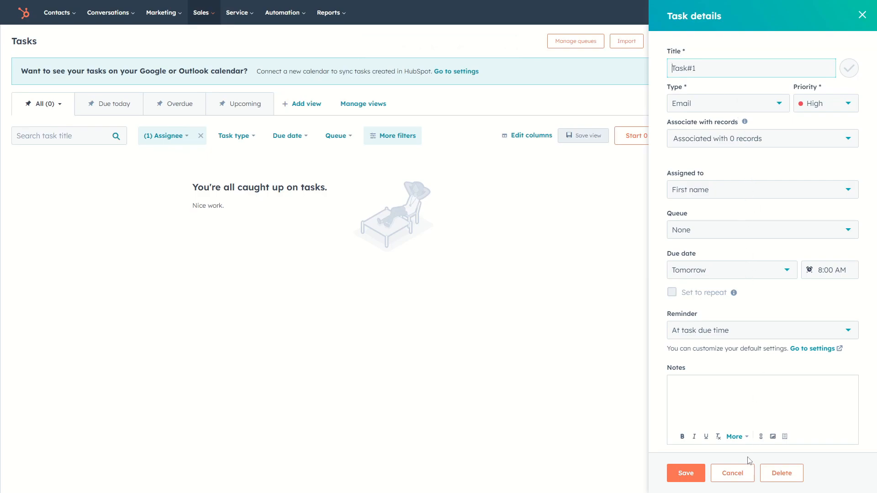
pyautogui.click(731, 474)
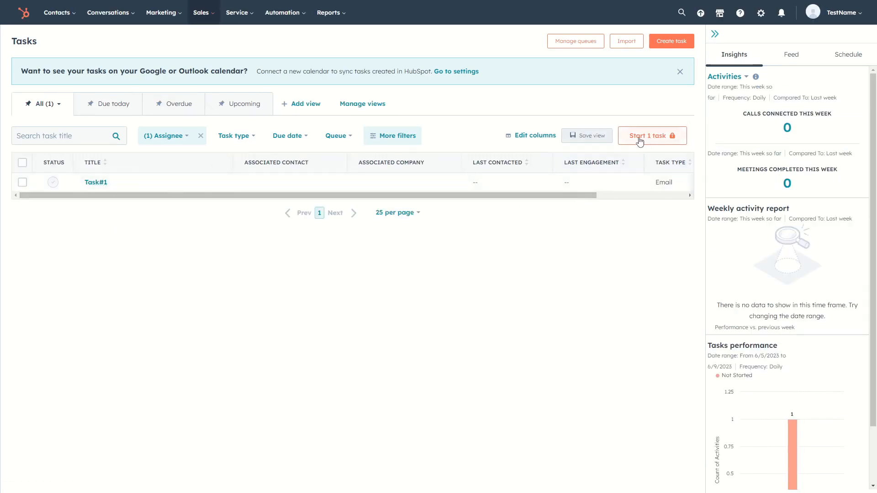
pyautogui.click(662, 138)
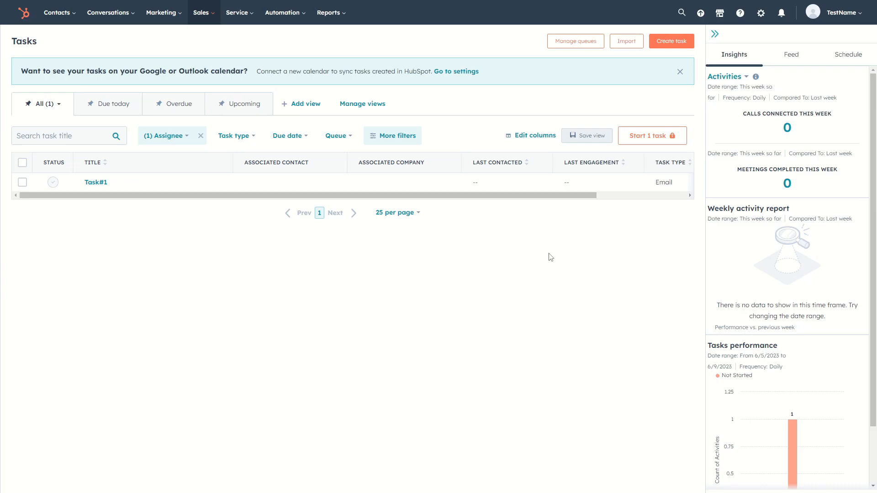
# Check the additional task filters and try filtering the task list by the different assignee options
pyautogui.click(386, 135)
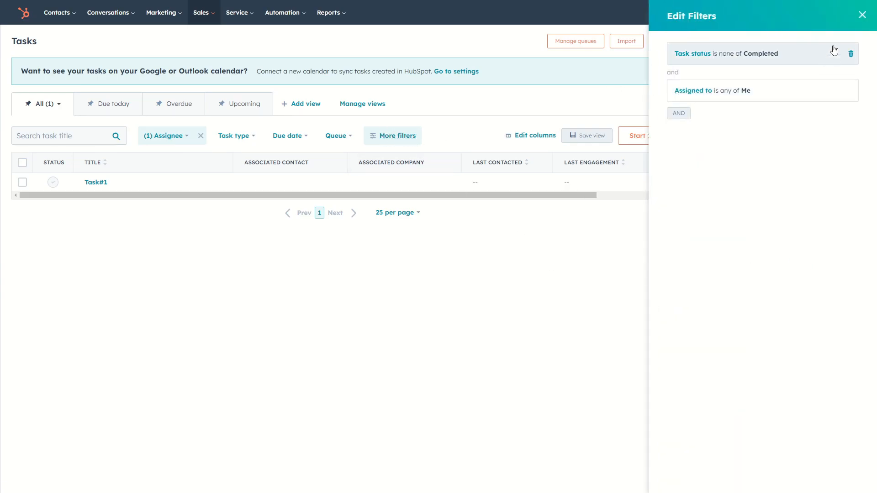
pyautogui.click(862, 14)
pyautogui.click(177, 140)
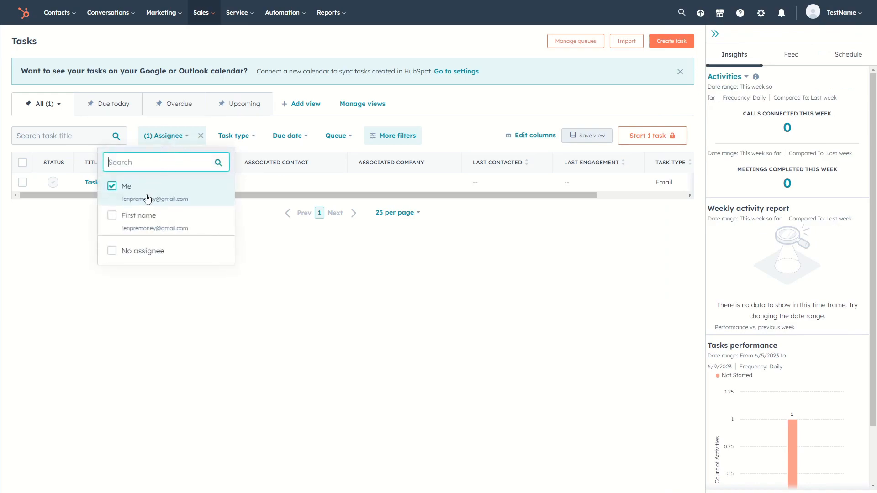
pyautogui.click(112, 217)
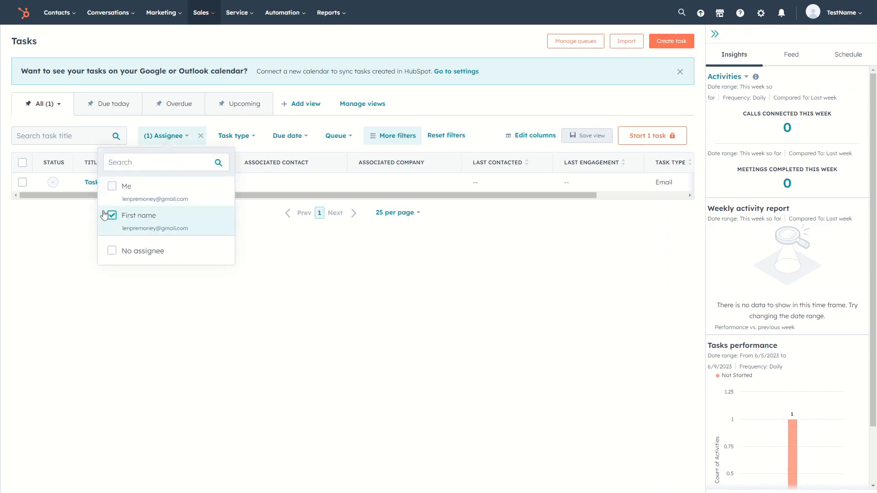
pyautogui.click(111, 251)
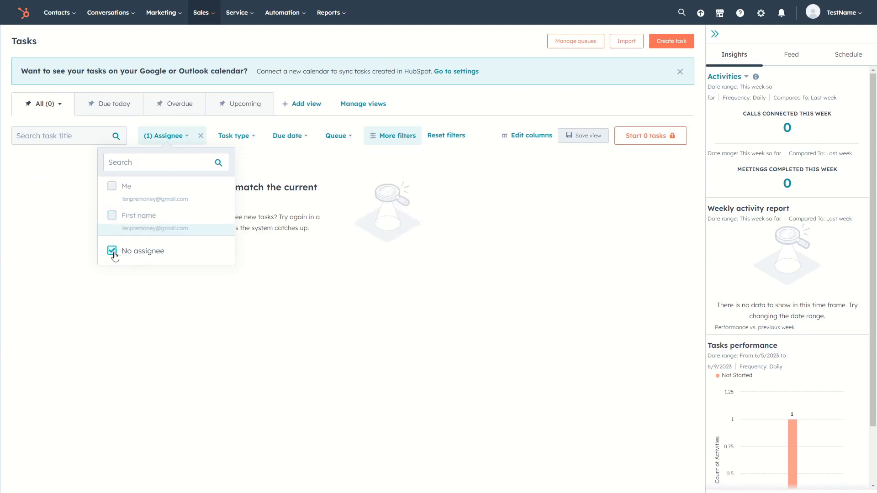
pyautogui.click(78, 219)
# Read the notice about syncing tasks to a calendar and open its settings
pyautogui.moveTo(21, 71); pyautogui.dragTo(365, 69)
pyautogui.click(268, 81)
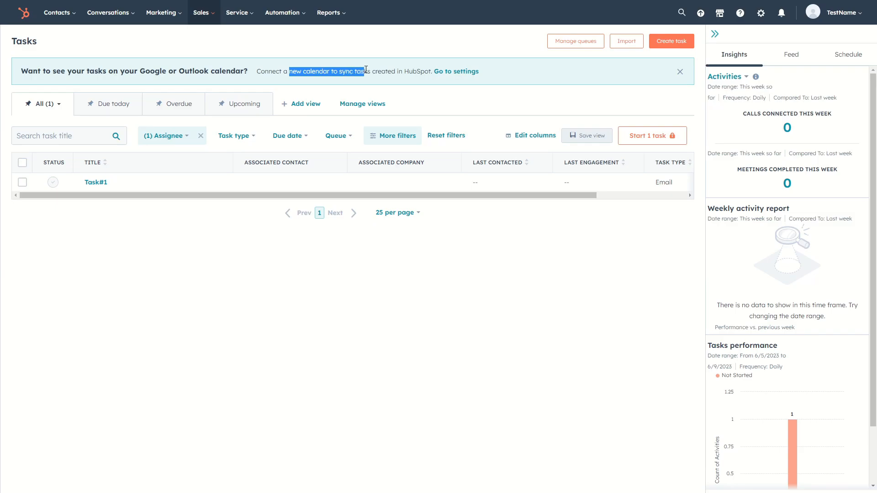
pyautogui.click(468, 73)
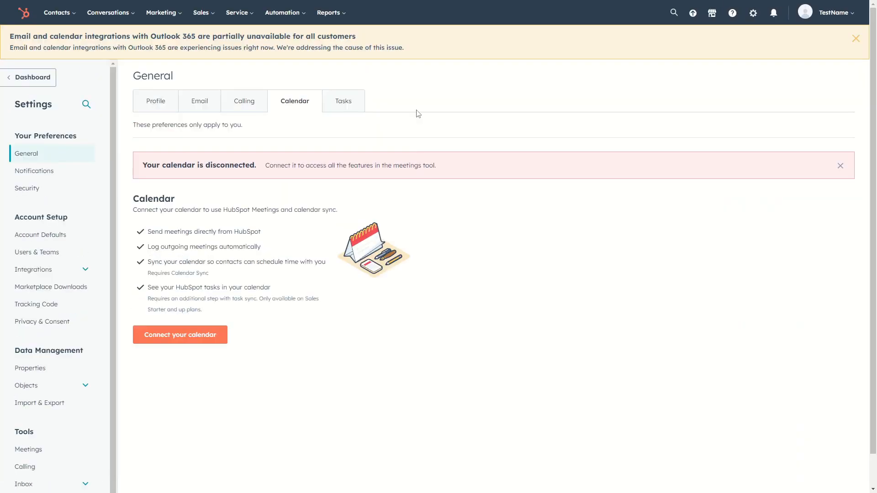
# Look through the Profile, Email, Calling and Calendar pages of the general preferences
pyautogui.click(156, 102)
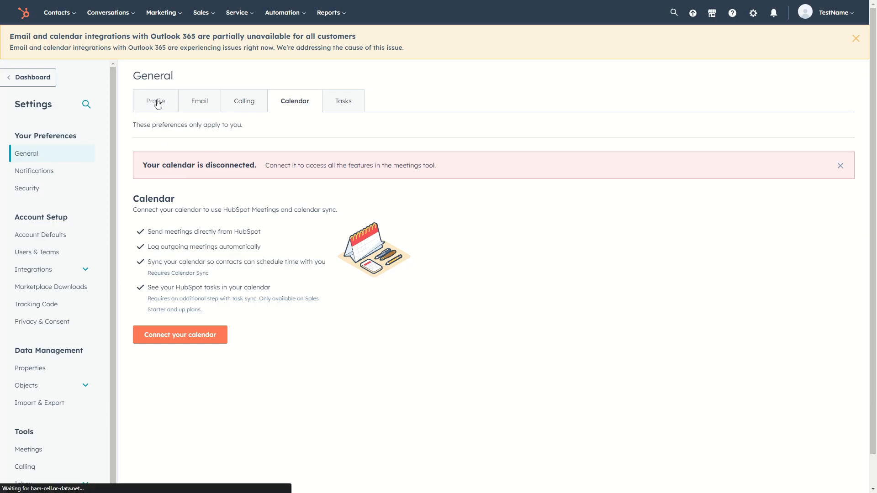
pyautogui.scroll(-2, 186, 198)
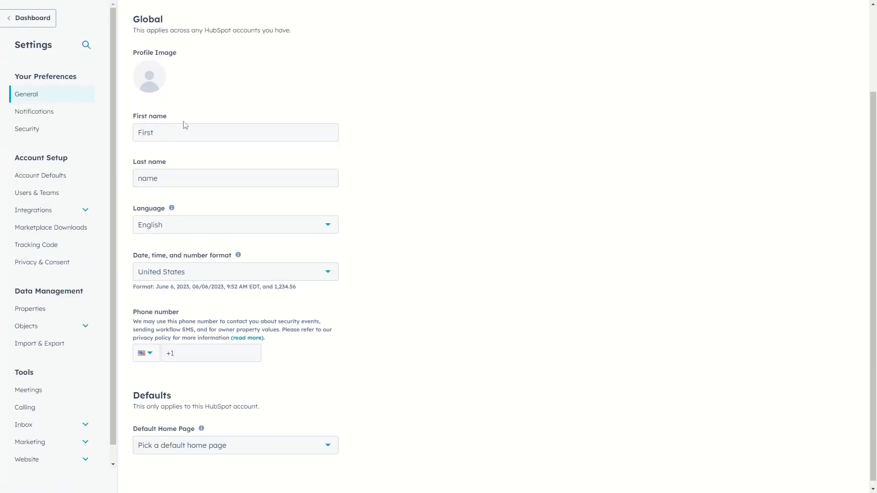
pyautogui.scroll(2, 338, 342)
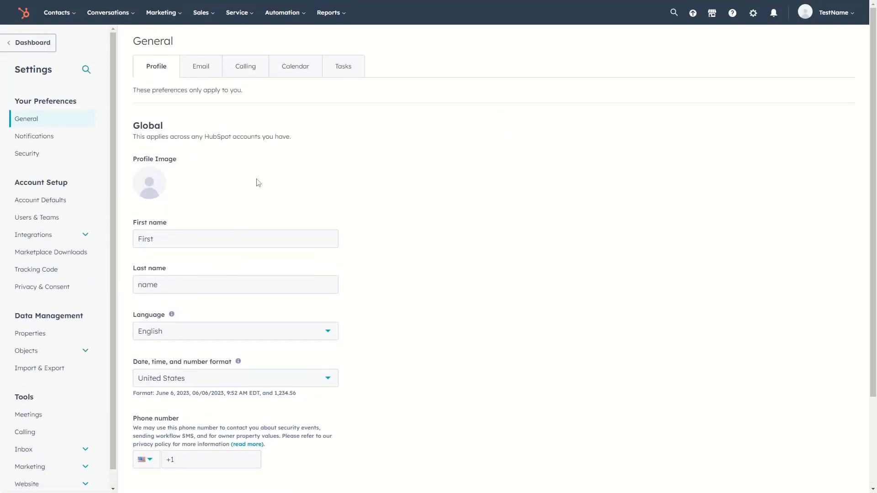
pyautogui.click(204, 68)
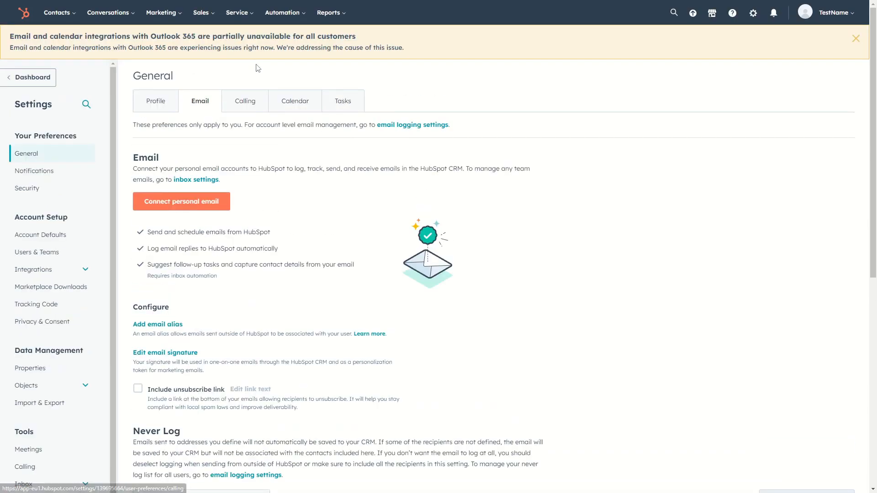
pyautogui.click(254, 101)
pyautogui.click(299, 99)
pyautogui.moveTo(151, 165); pyautogui.dragTo(316, 168)
pyautogui.click(316, 168)
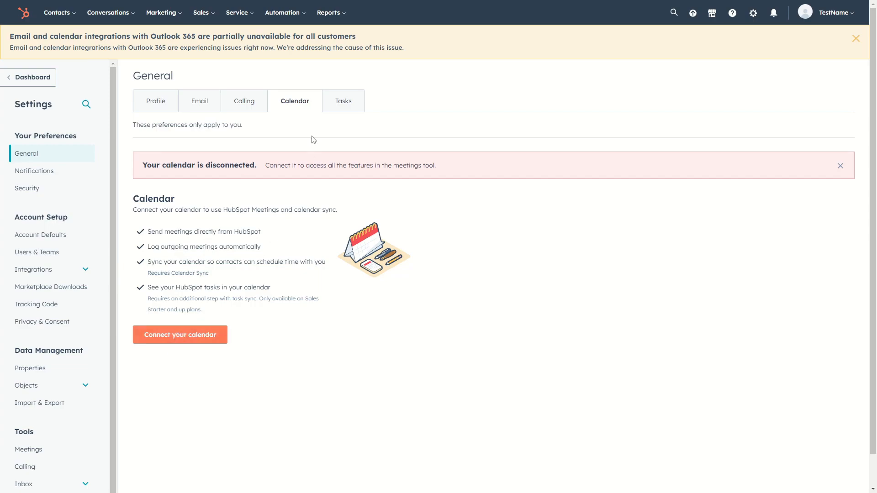
# Set the default task reminder to At task due time in the general task preferences and save
pyautogui.click(340, 104)
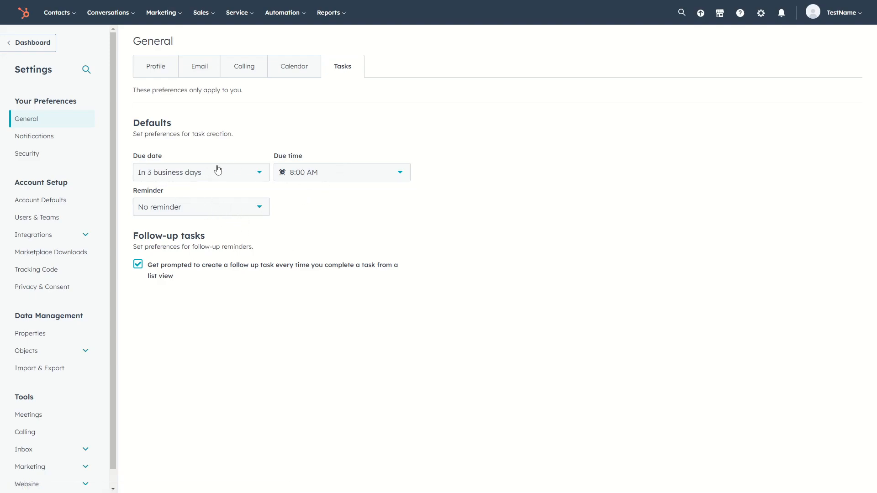
pyautogui.click(202, 178)
pyautogui.click(273, 230)
pyautogui.click(155, 208)
pyautogui.click(170, 251)
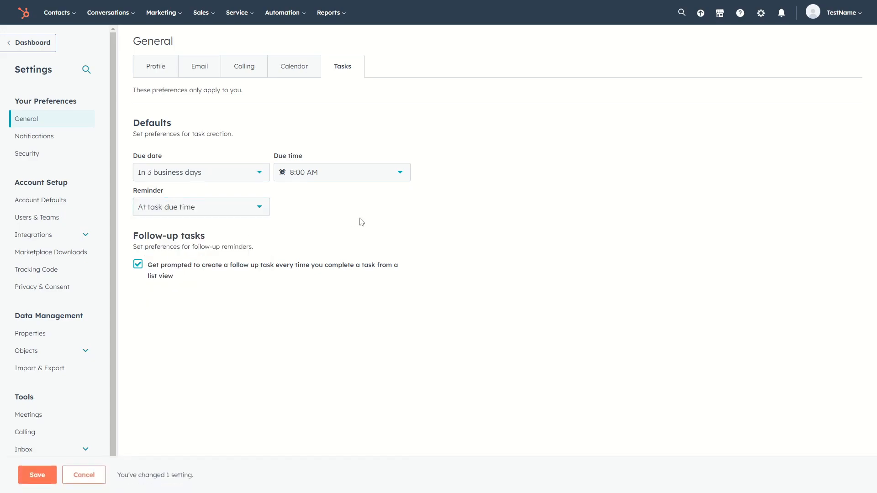
pyautogui.click(37, 475)
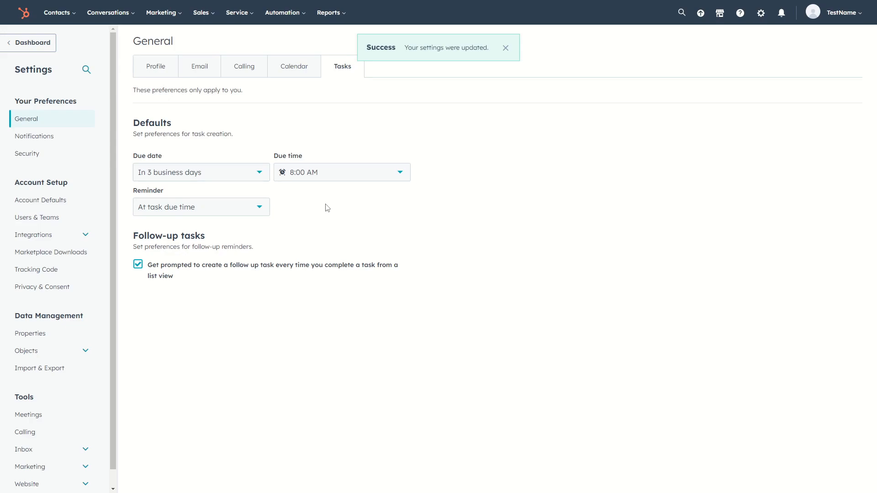
# Turn off email notifications in the notification preferences
pyautogui.click(47, 135)
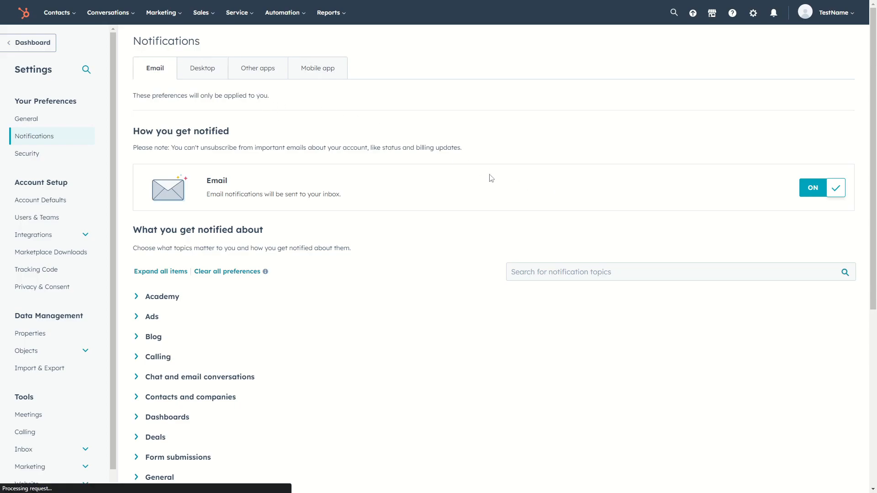
pyautogui.moveTo(207, 197); pyautogui.dragTo(322, 192)
pyautogui.click(322, 192)
pyautogui.click(836, 189)
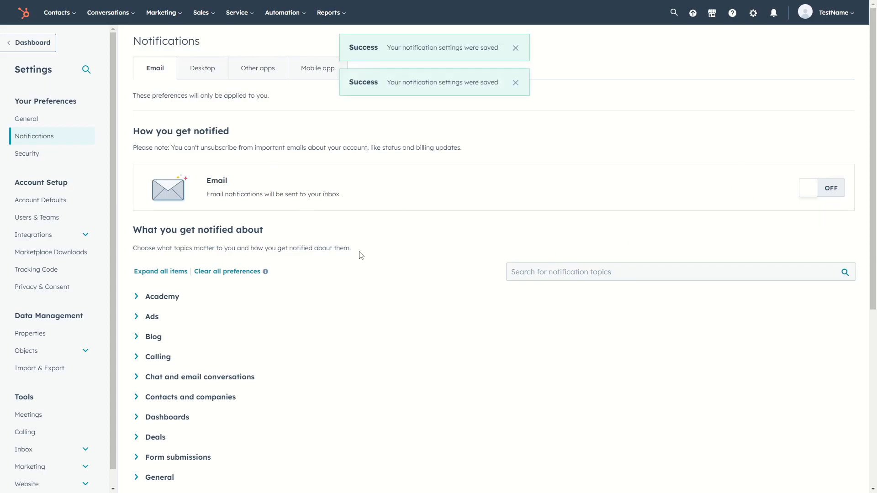
# Browse the remaining settings categories and review the Import and Export page's import data options
pyautogui.scroll(-1, 55, 333)
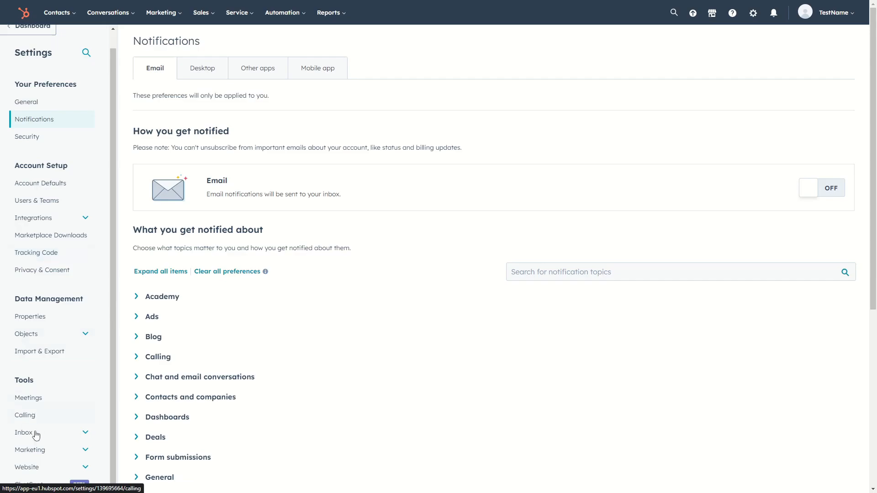
pyautogui.moveTo(35, 299); pyautogui.dragTo(79, 299)
pyautogui.click(79, 300)
pyautogui.click(39, 352)
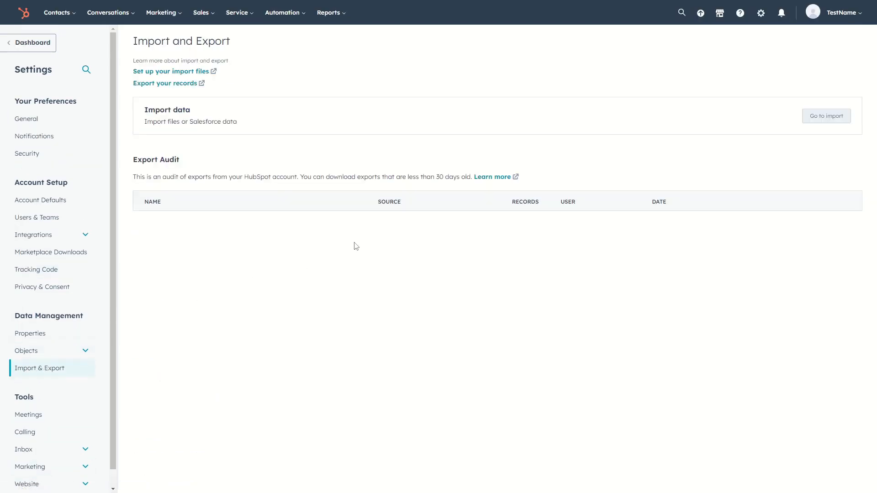
pyautogui.moveTo(147, 121); pyautogui.dragTo(226, 124)
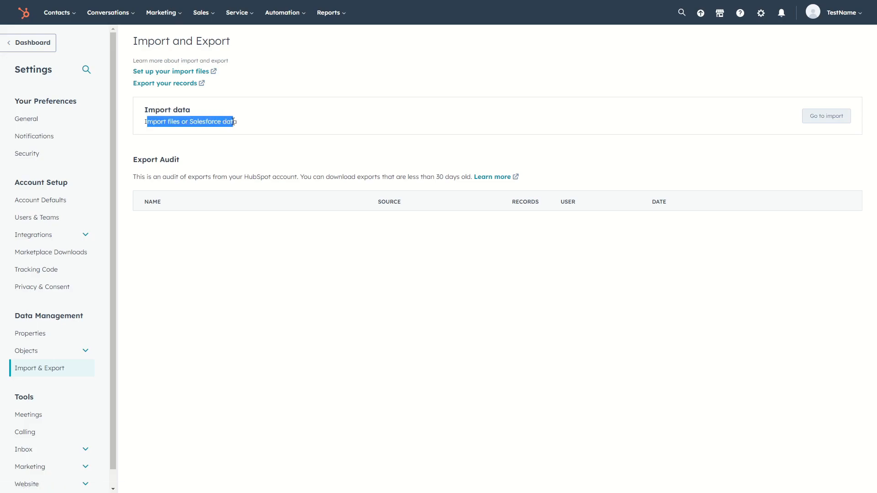
pyautogui.click(233, 121)
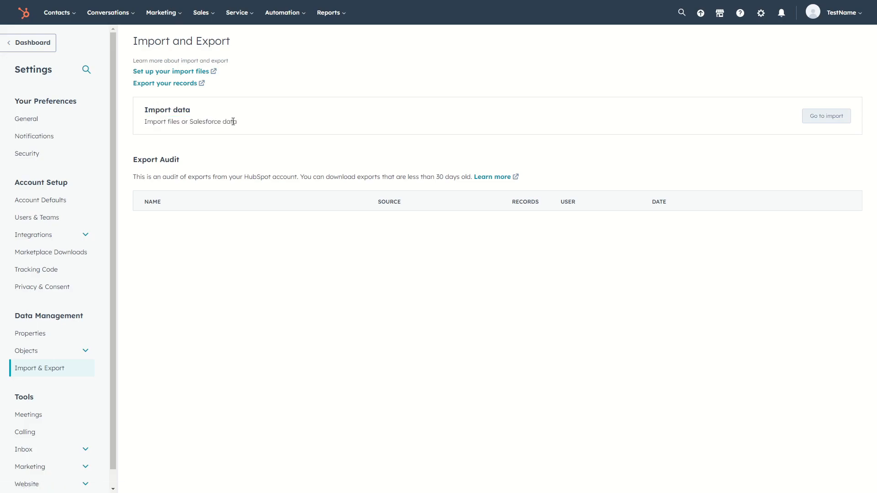
# Read the knowledge base article on exporting records and return to the account's User Guide page
pyautogui.click(163, 84)
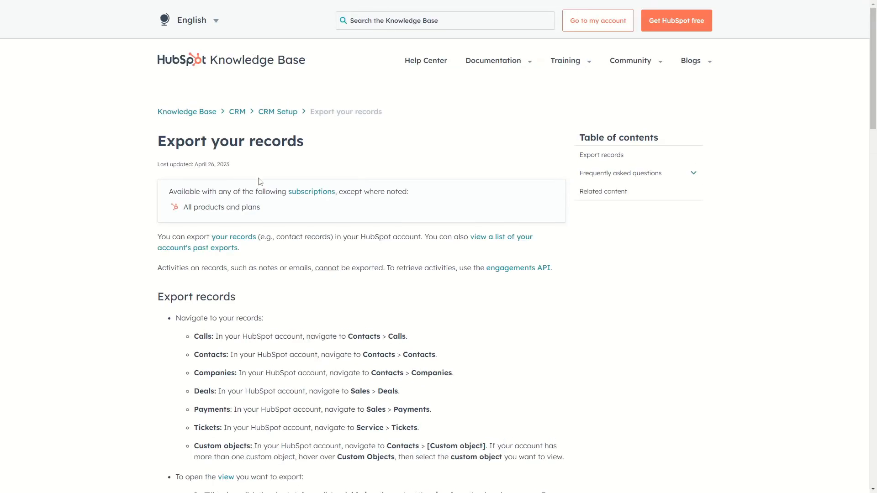
pyautogui.scroll(-8, 111, 221)
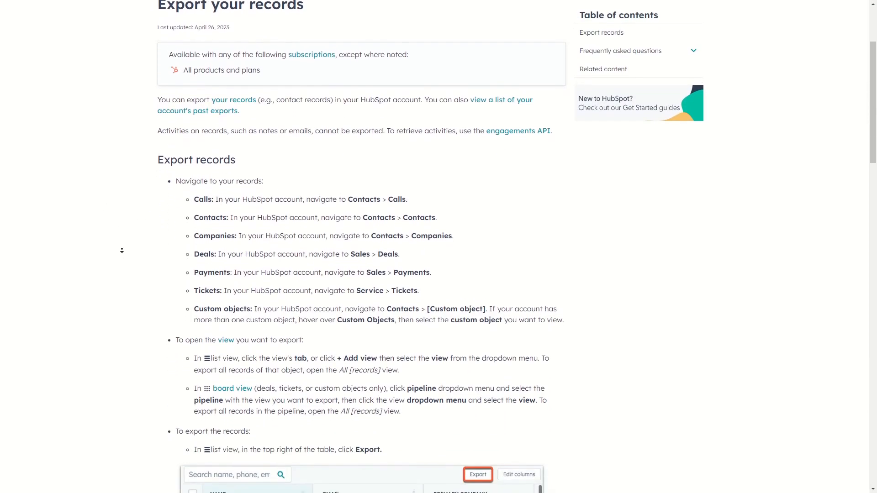
pyautogui.scroll(-4, 130, 263)
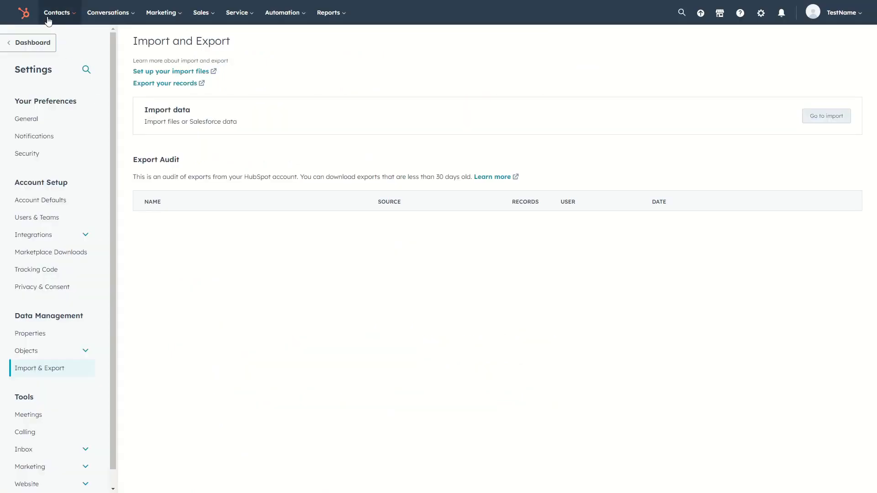
pyautogui.click(23, 13)
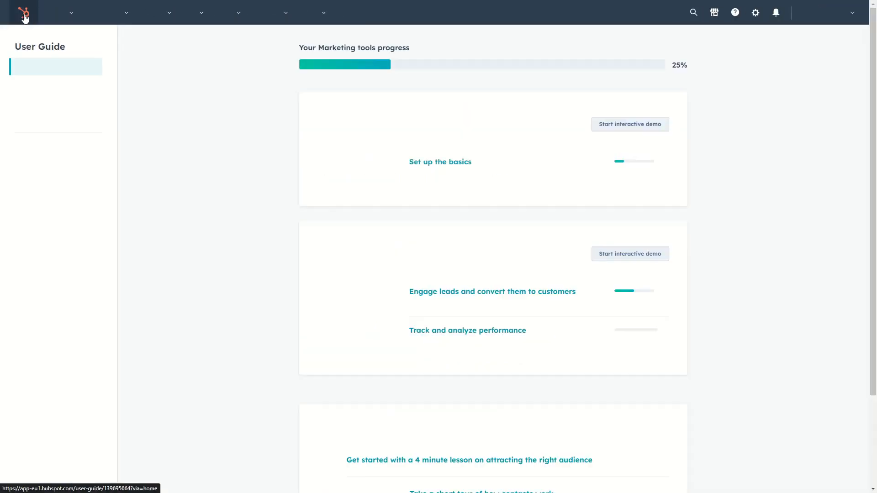